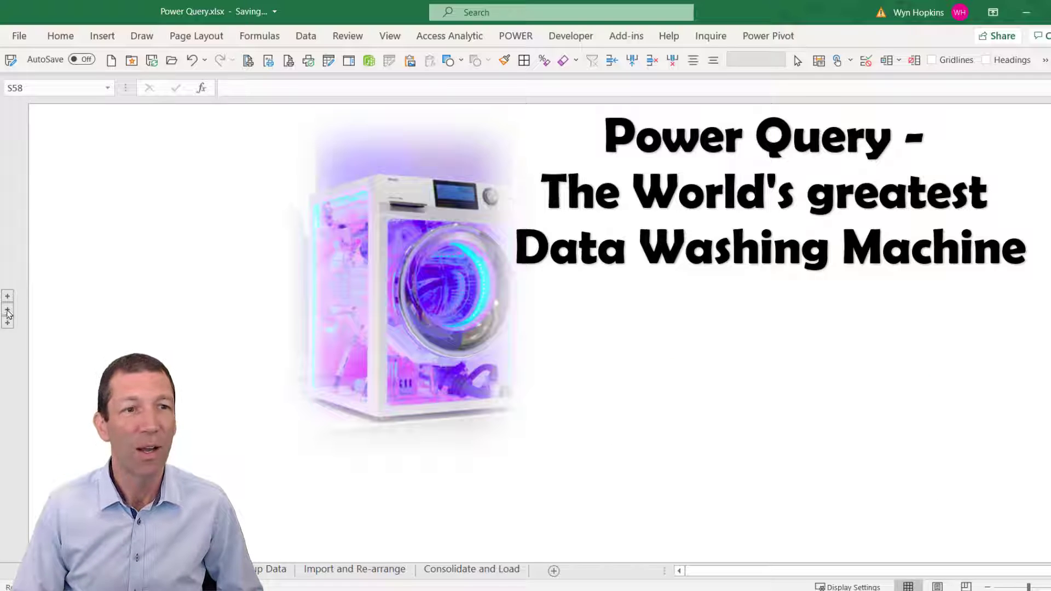
Step: Expand the three numbered Power Query stage rows, then go to the Get Data comparison slide
click(7, 298)
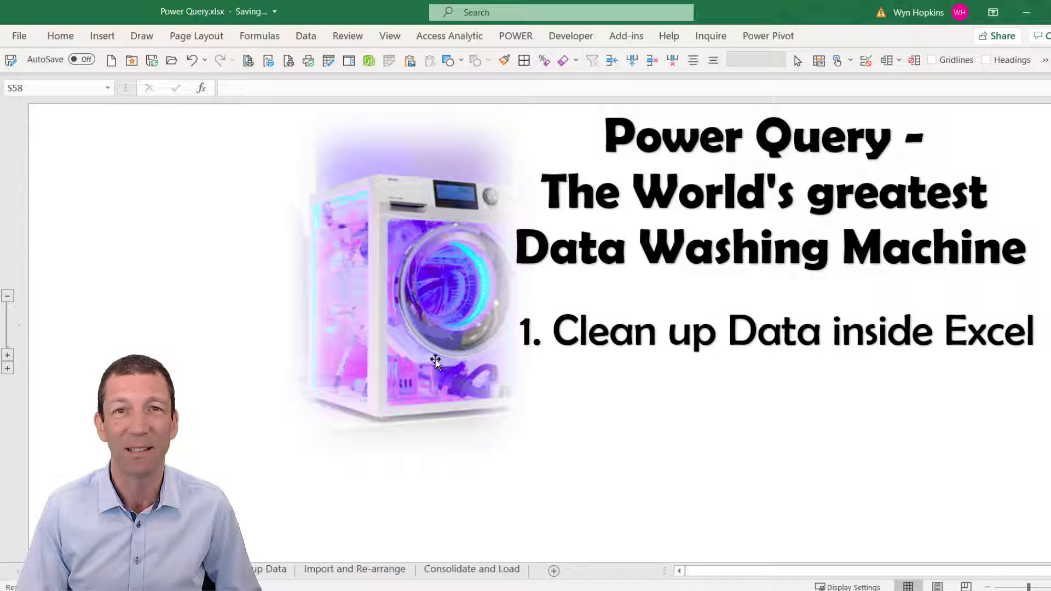
click(8, 357)
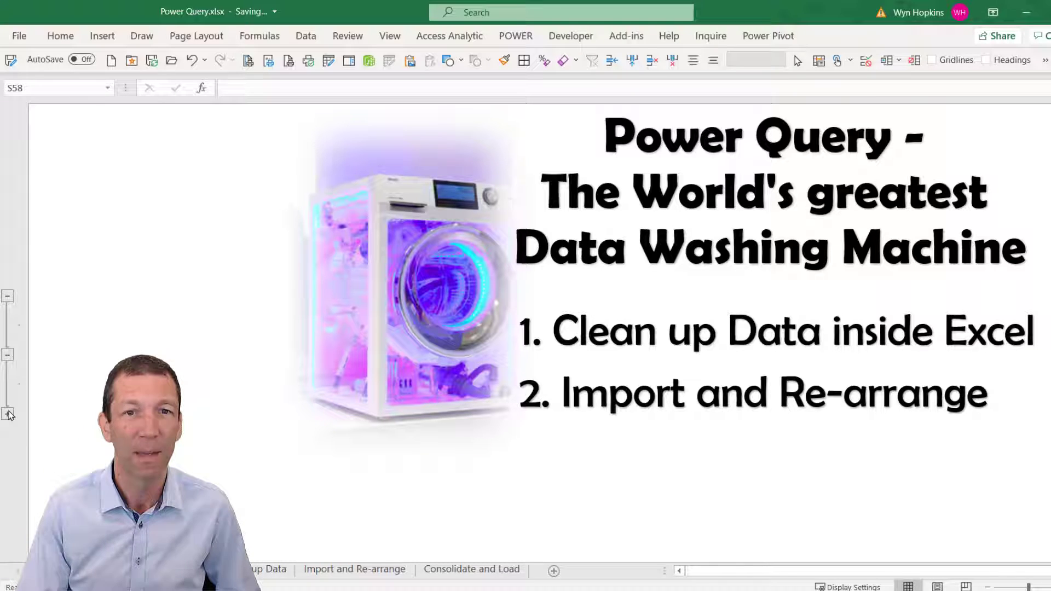
click(8, 414)
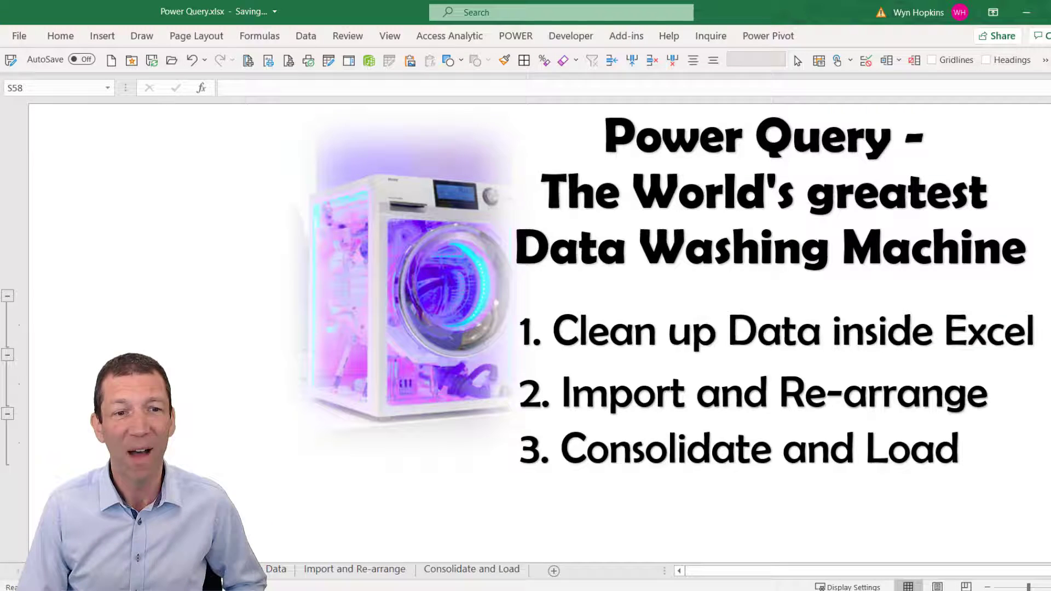
key(Page_Down)
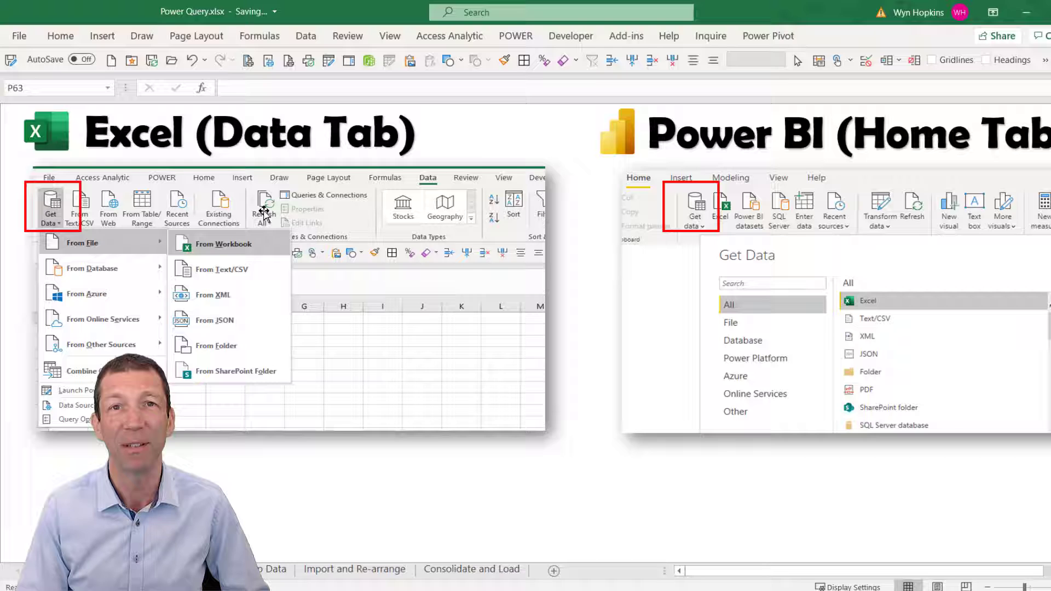
Step: Switch to the Clean up Excel Data sheet holding the semicolon-separated email list
click(266, 570)
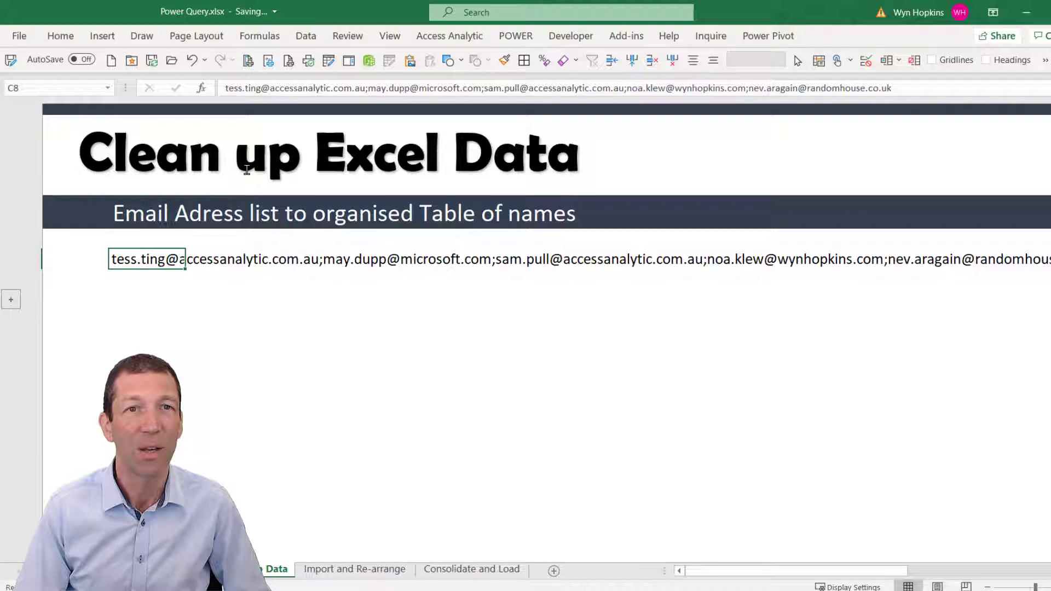
Step: Make cell C8 a table without headers via From Table/Range and open it in Power Query
click(367, 44)
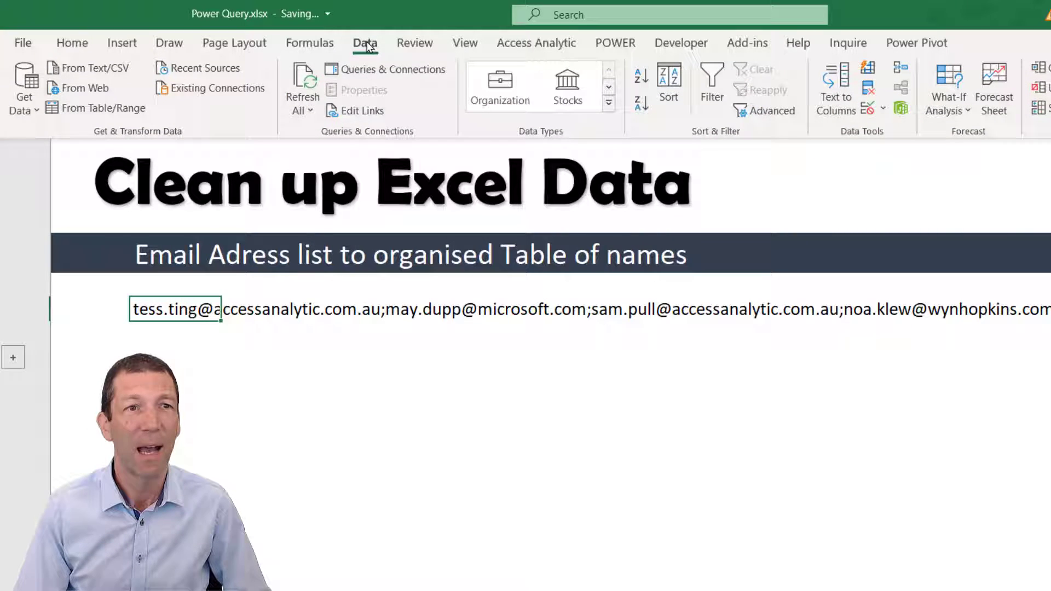
click(103, 107)
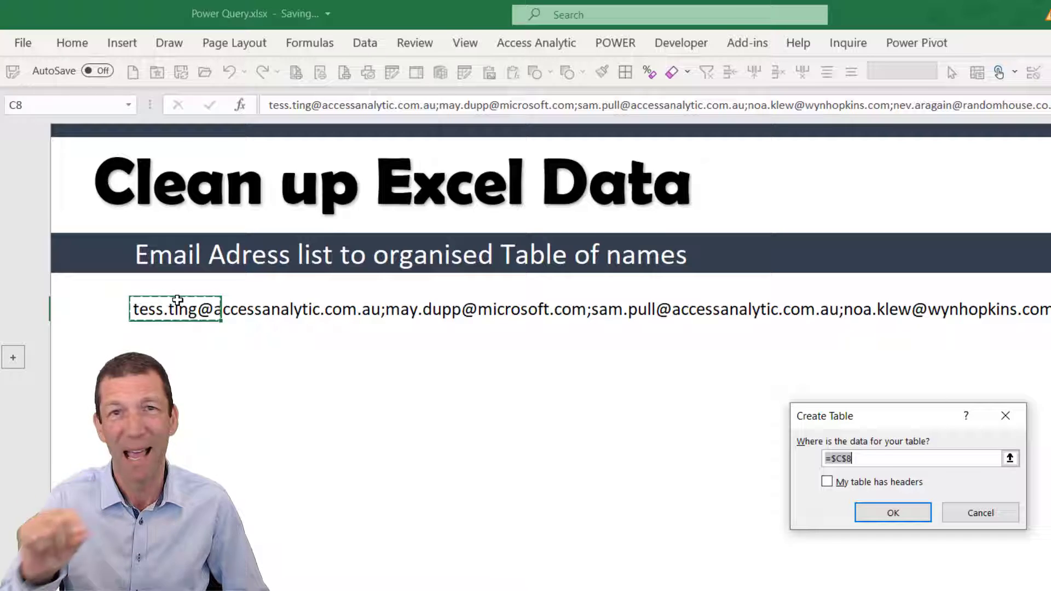
click(836, 486)
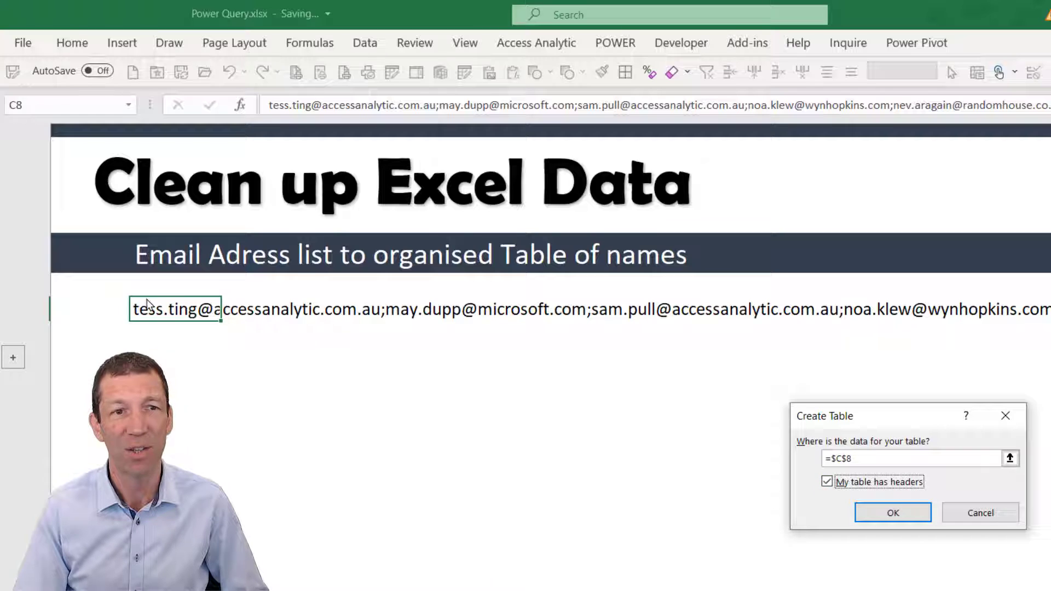
click(837, 485)
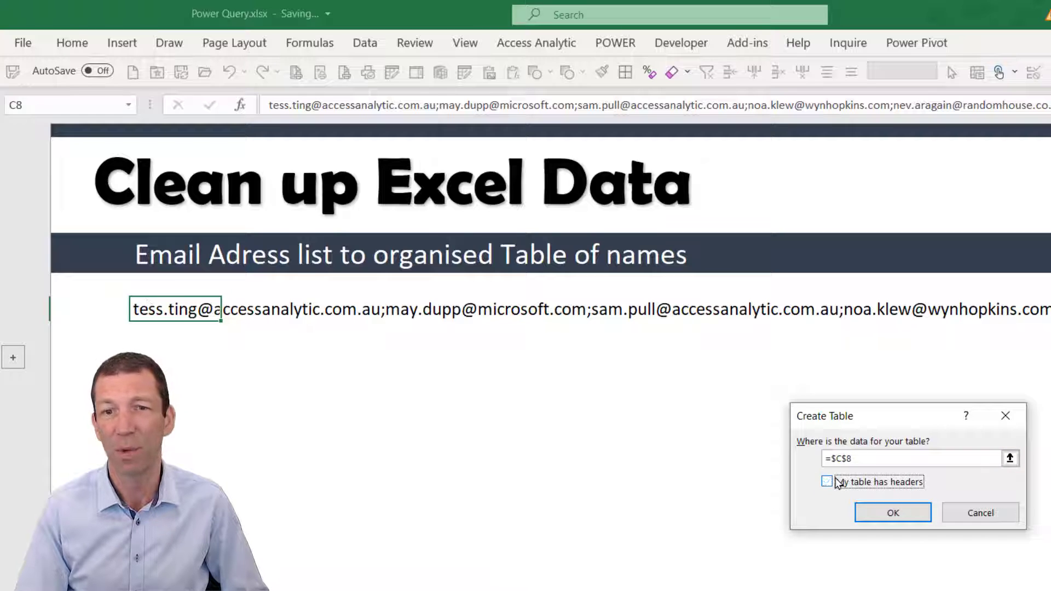
click(905, 519)
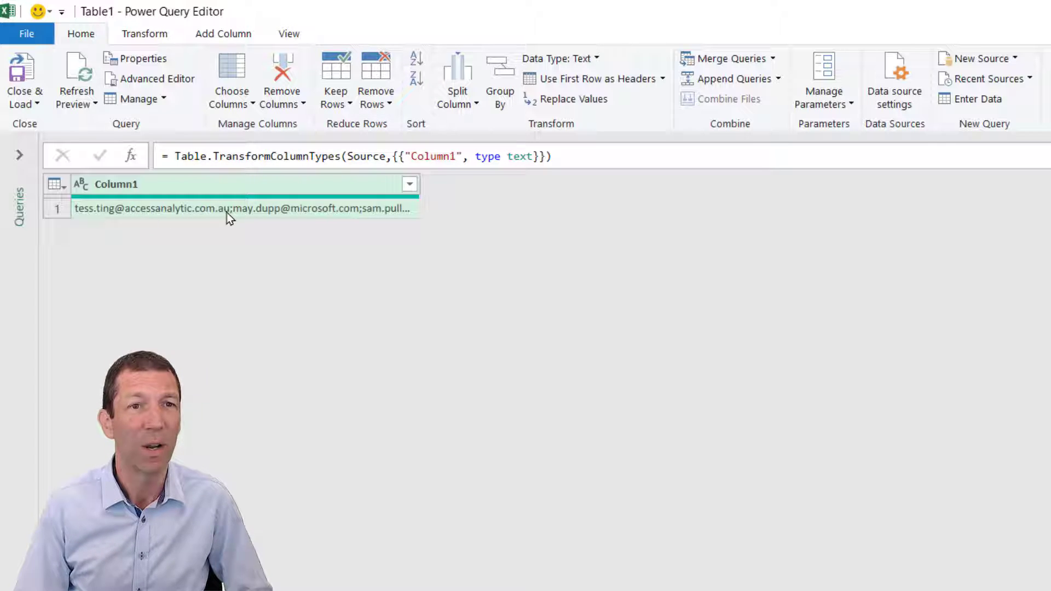
Step: Select the joined-emails cell in Table1's Column1 and zoom in on the preview
click(211, 208)
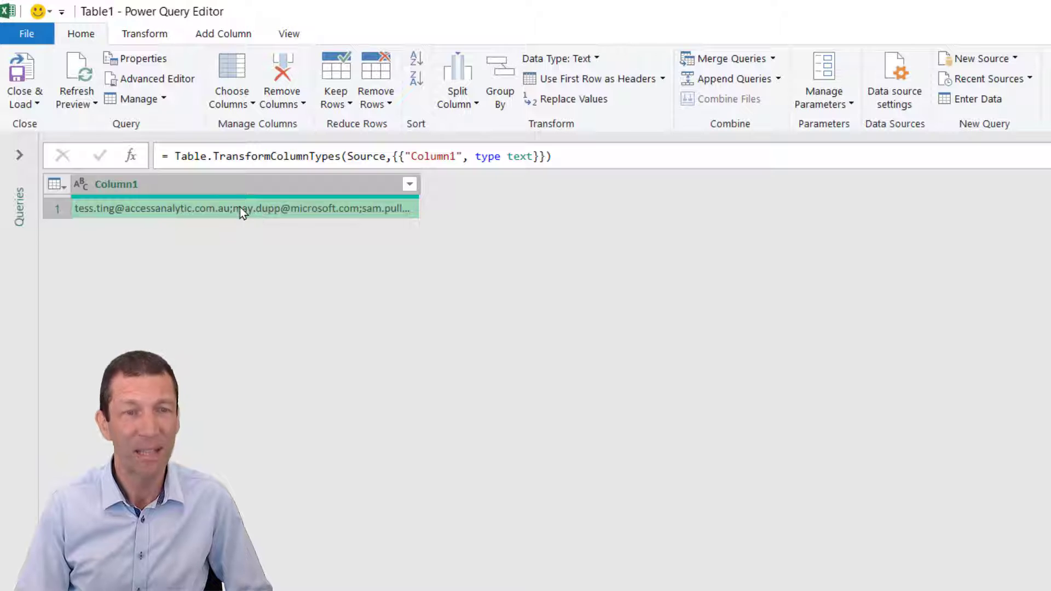
key(ctrl+plus)
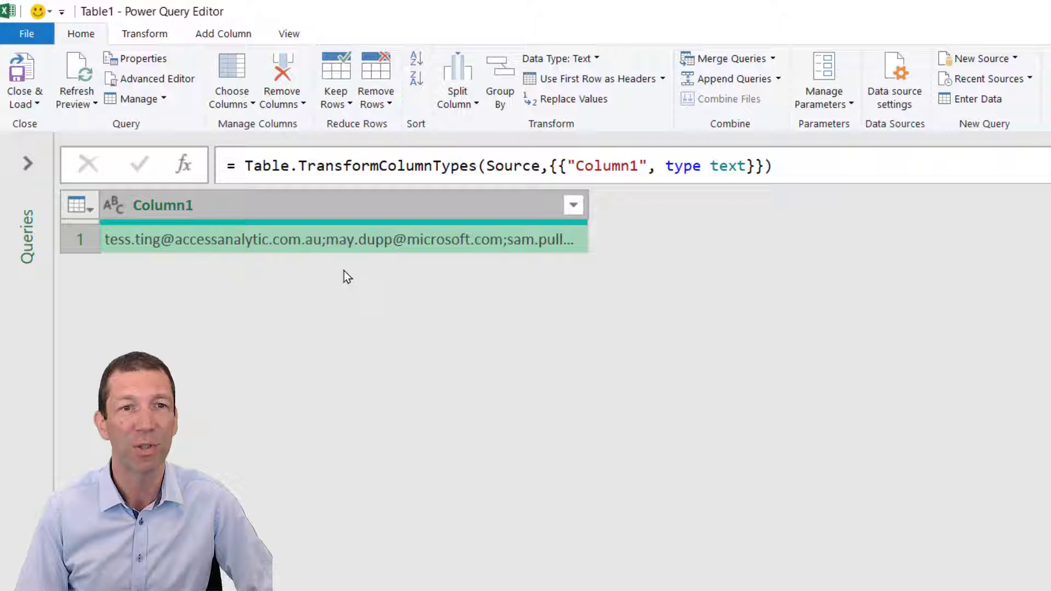
Step: Split Column1 by the ';' delimiter into rows, yielding five separate email addresses
right_click(347, 238)
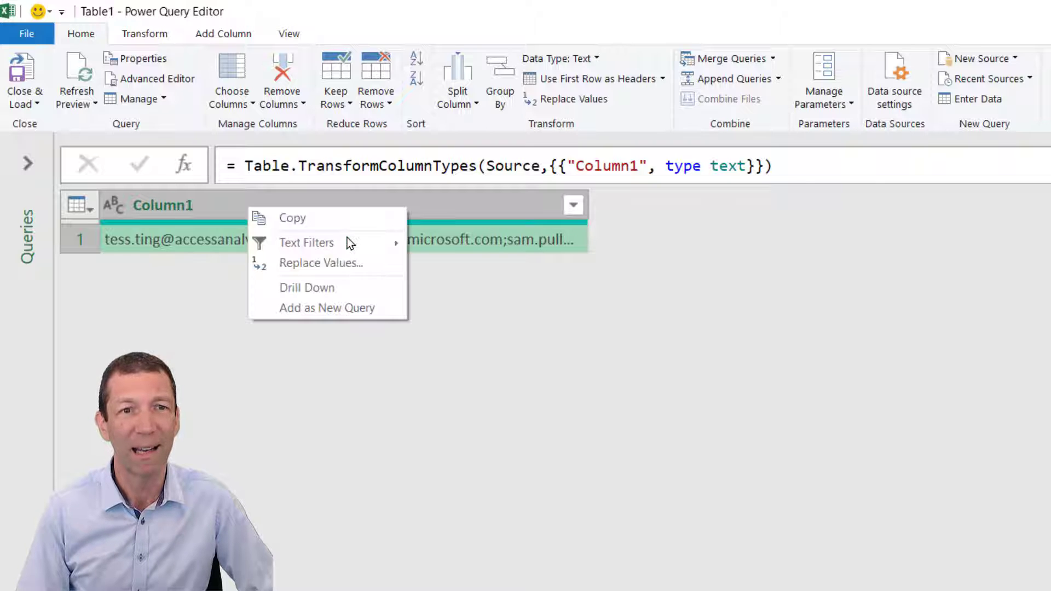
right_click(452, 205)
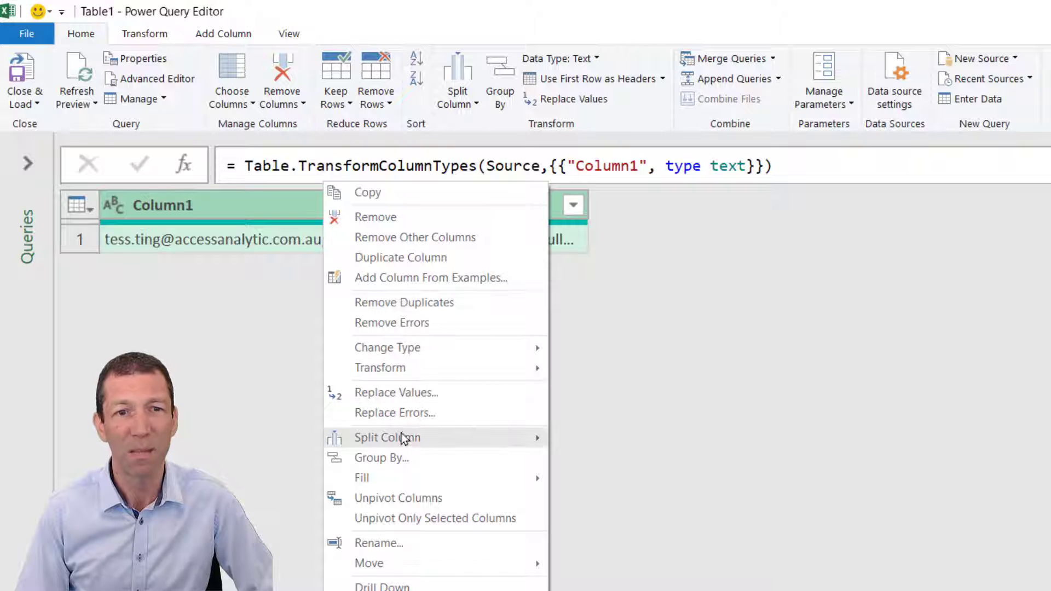
mouse_move(401, 436)
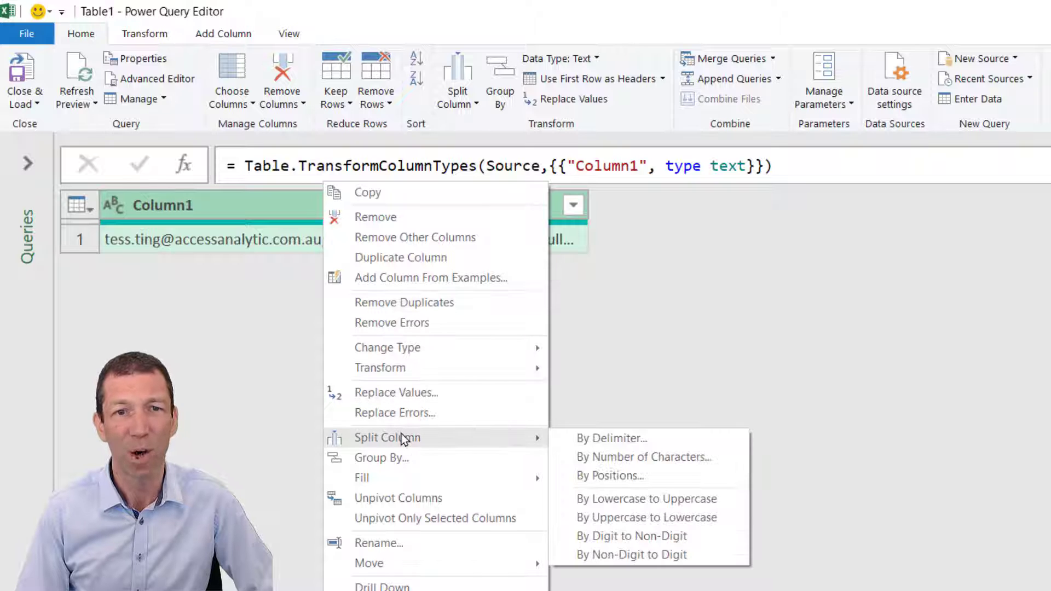
click(636, 437)
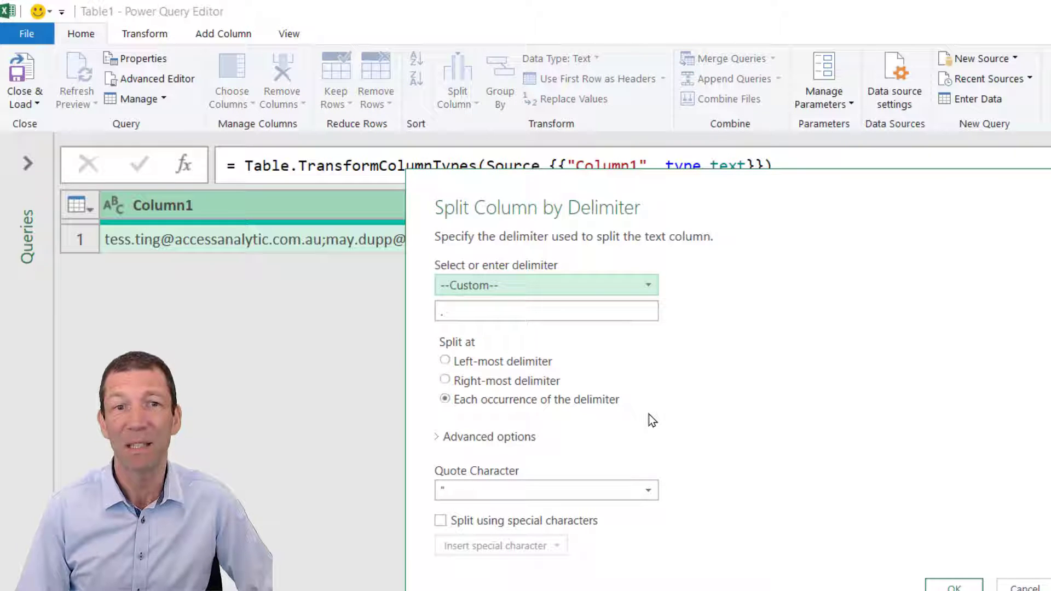
click(447, 311)
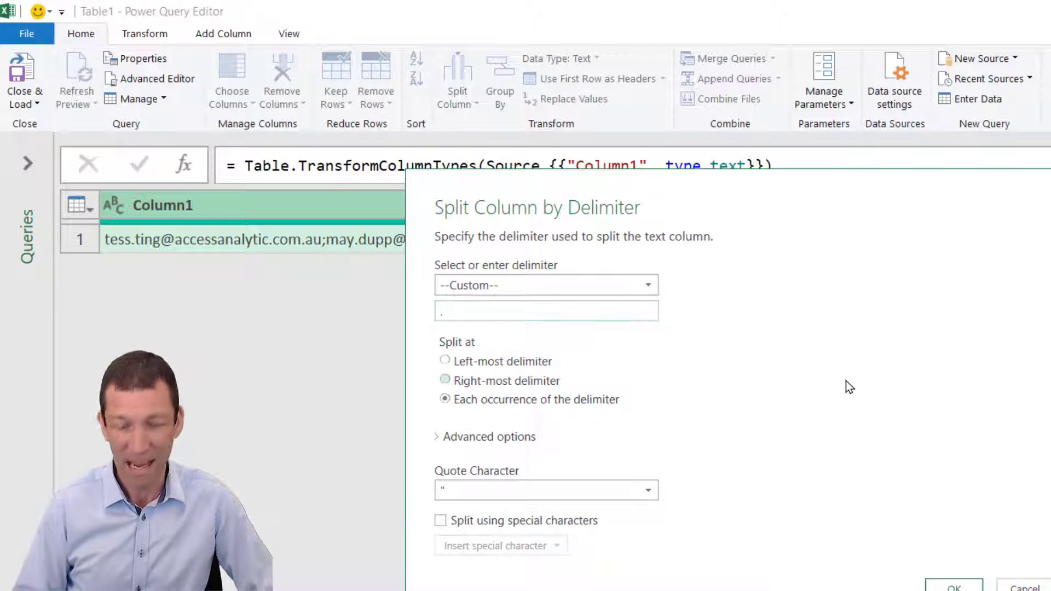
text(;)
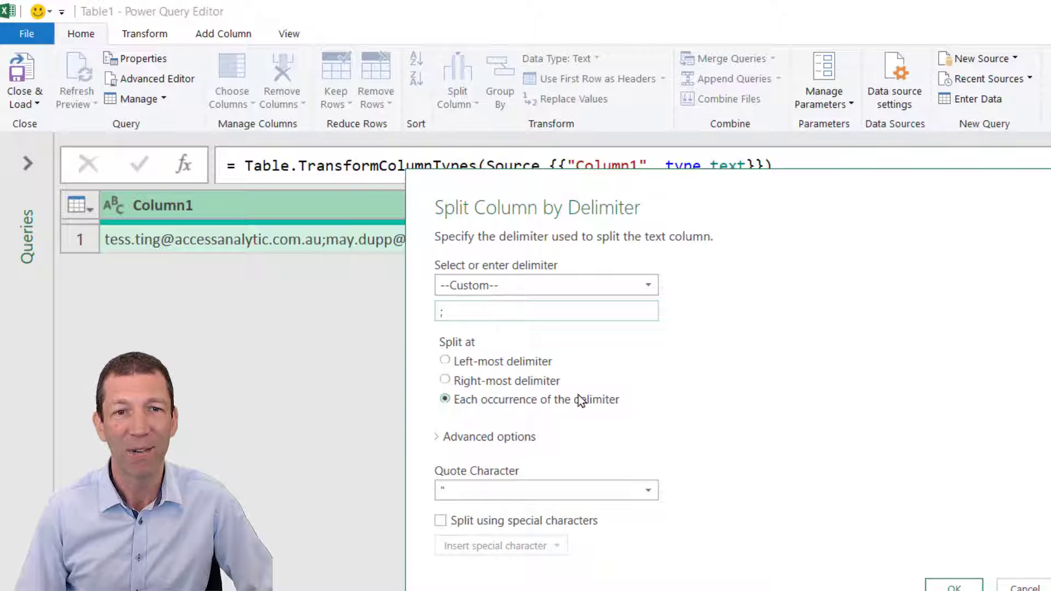
click(505, 436)
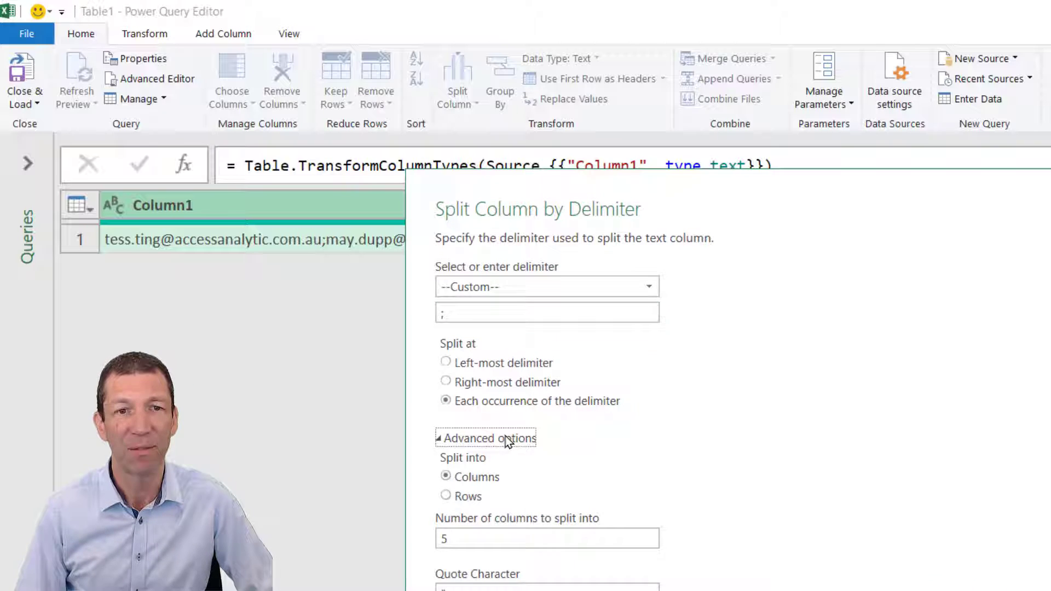
click(466, 497)
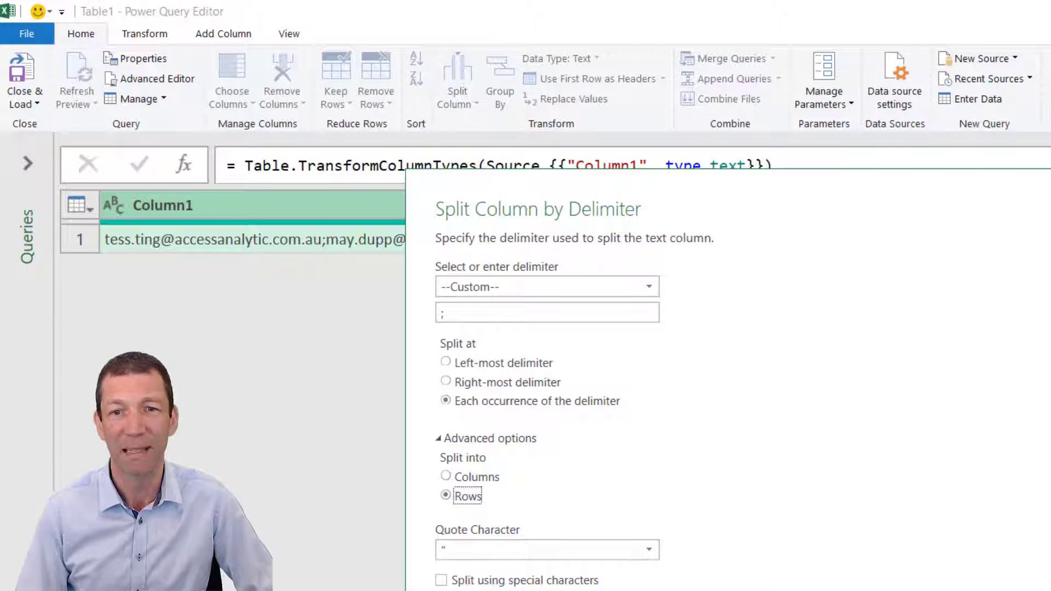
key(Return)
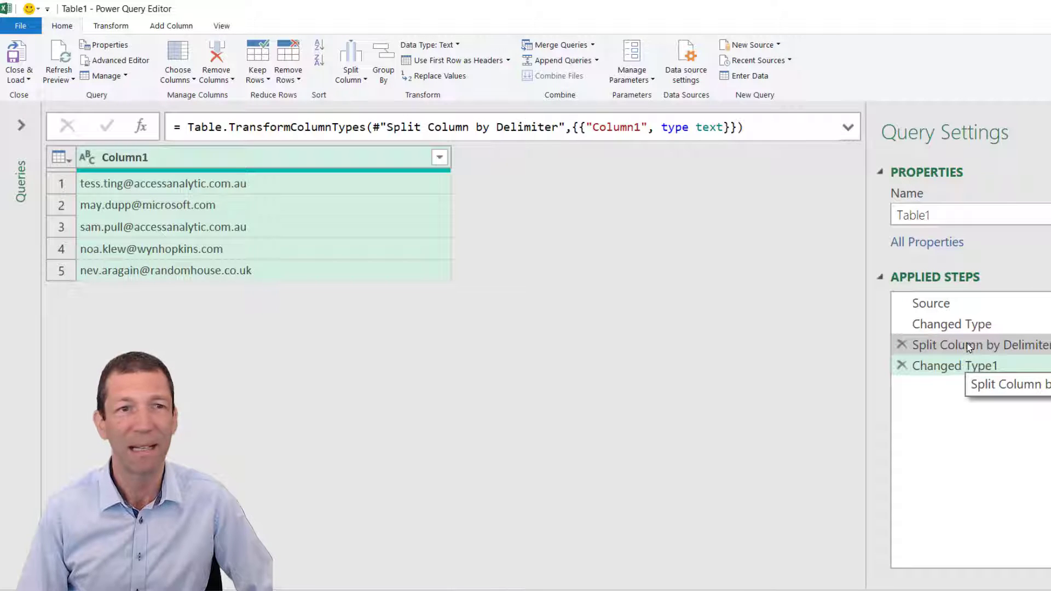
Step: Rename the Column1 header to 'Email' so the five addresses sit under it
double_click(212, 159)
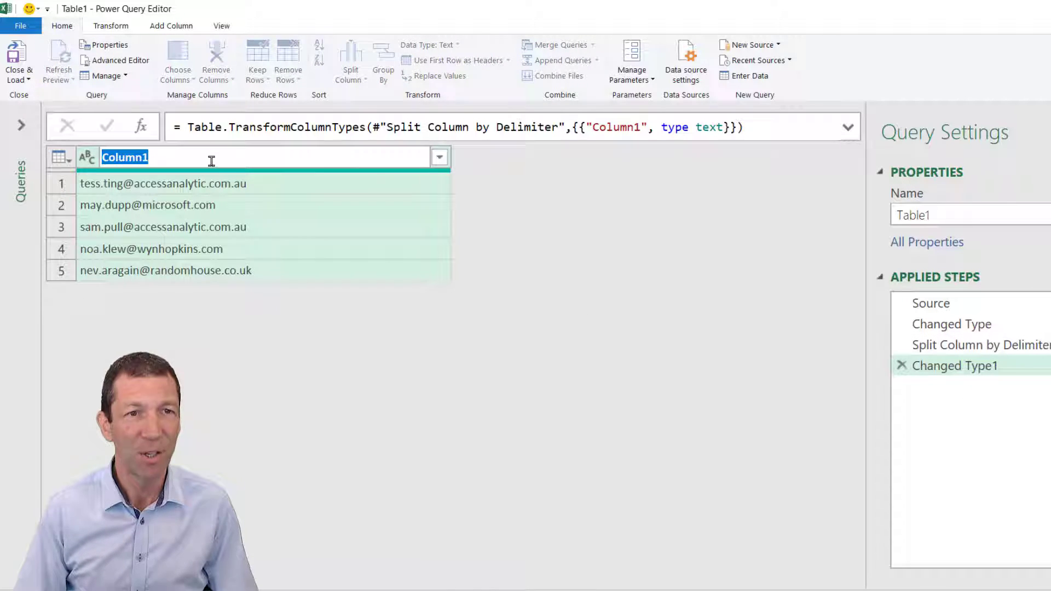
text(Email)
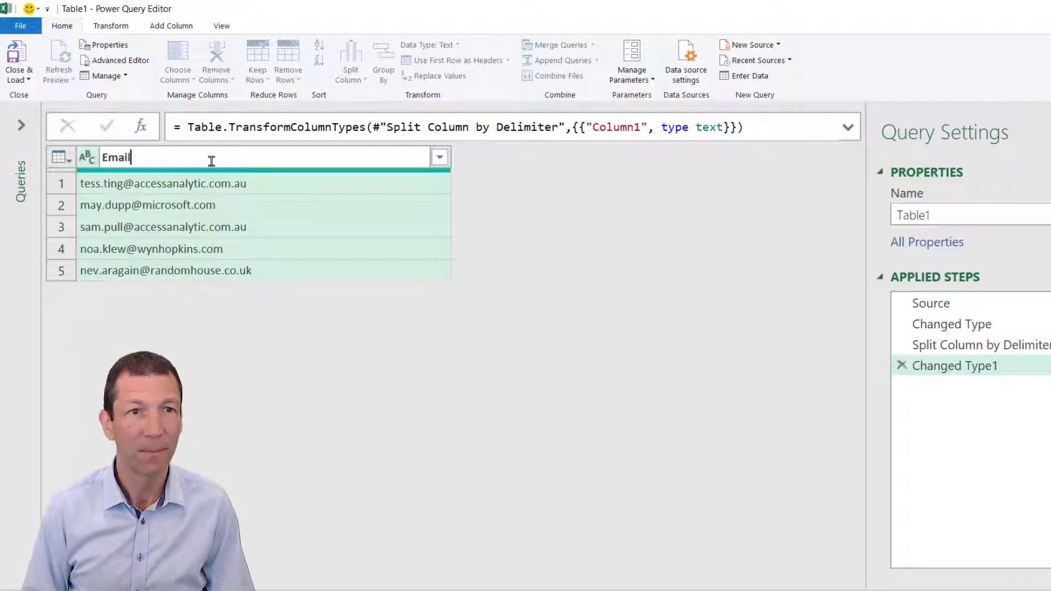
key(Return)
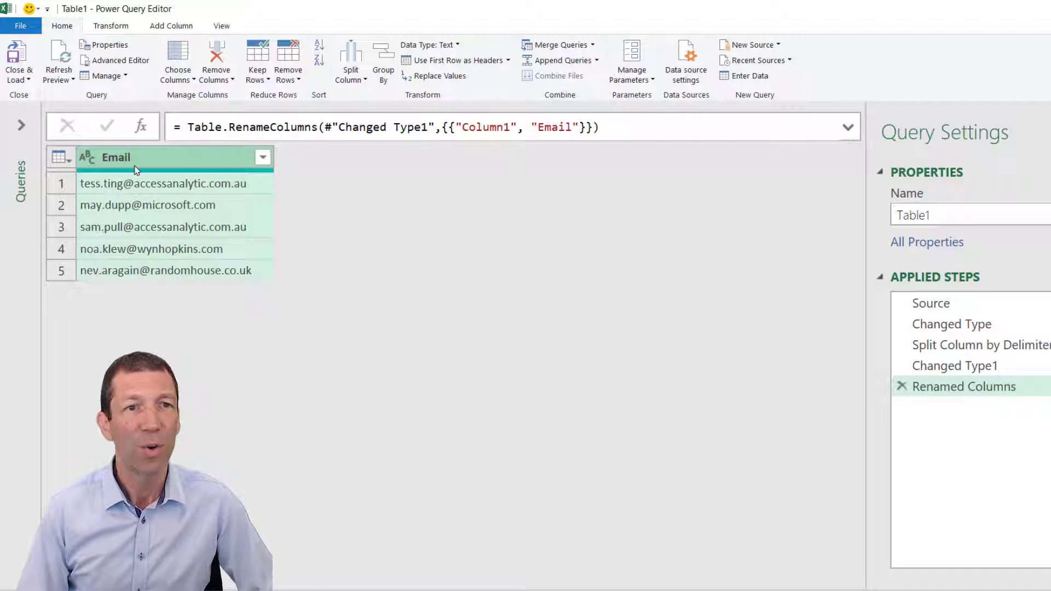
right_click(167, 159)
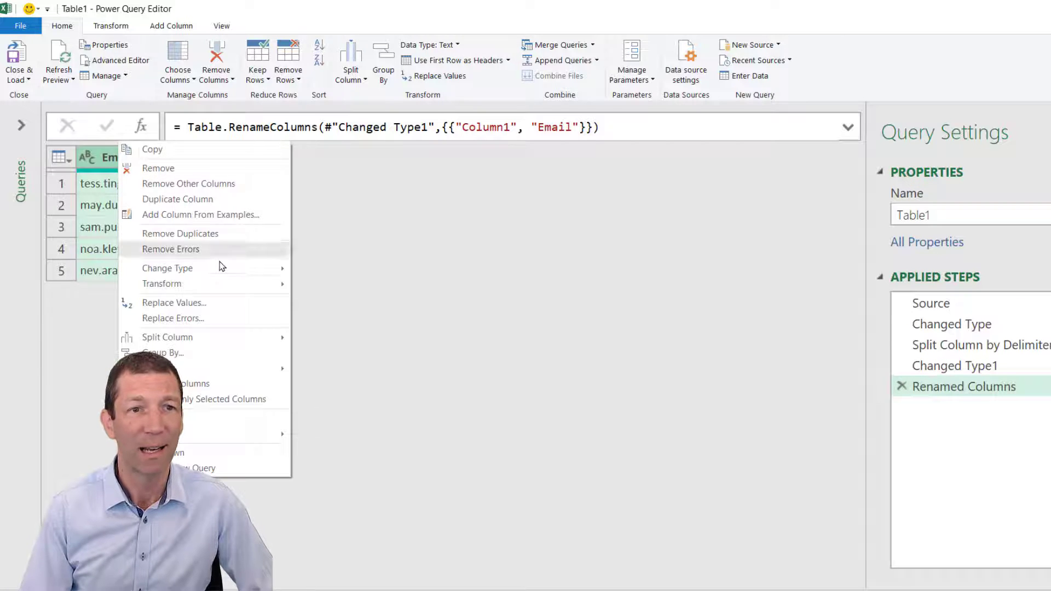
mouse_move(224, 339)
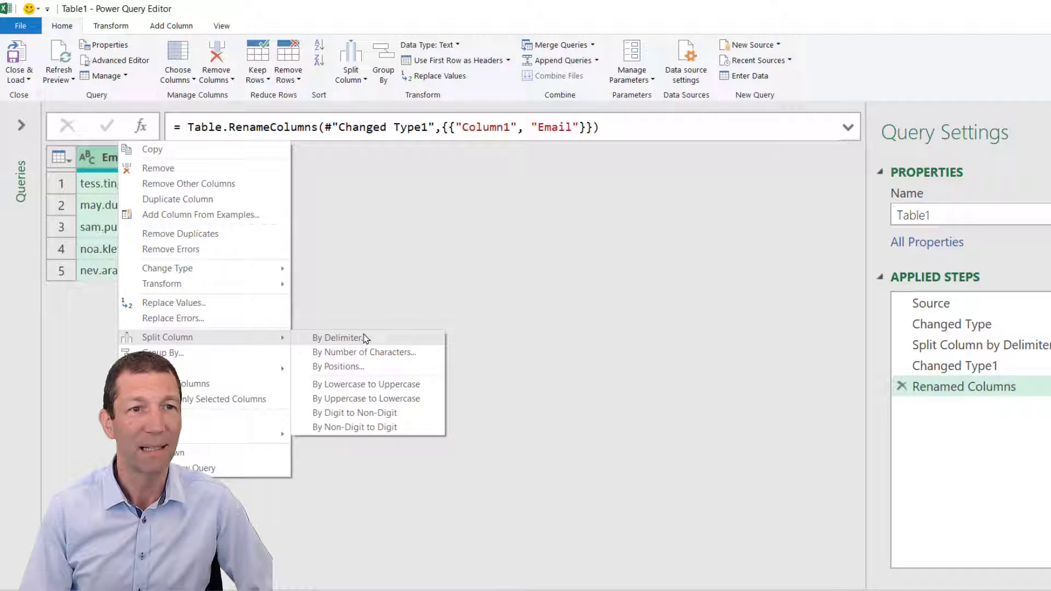
click(377, 248)
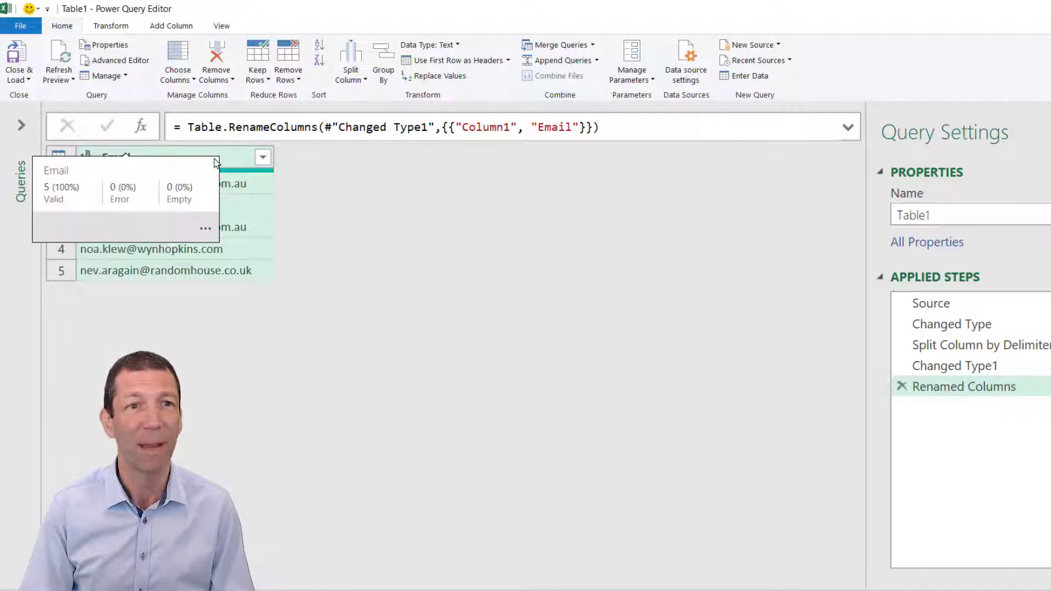
Step: Add a 'First Name' column from examples by entering the first row's capitalised first name
right_click(234, 159)
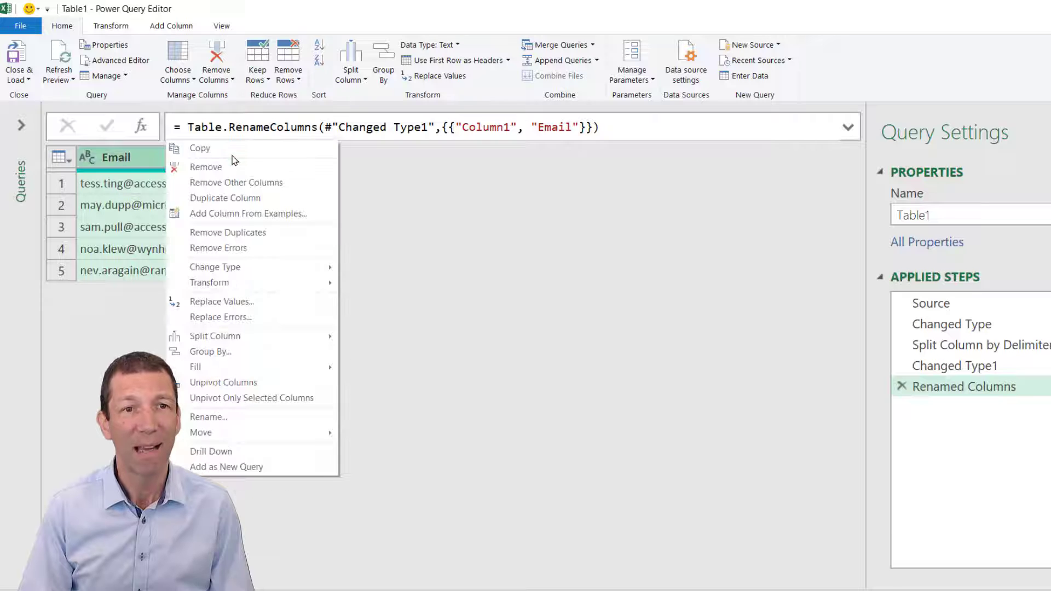
click(241, 214)
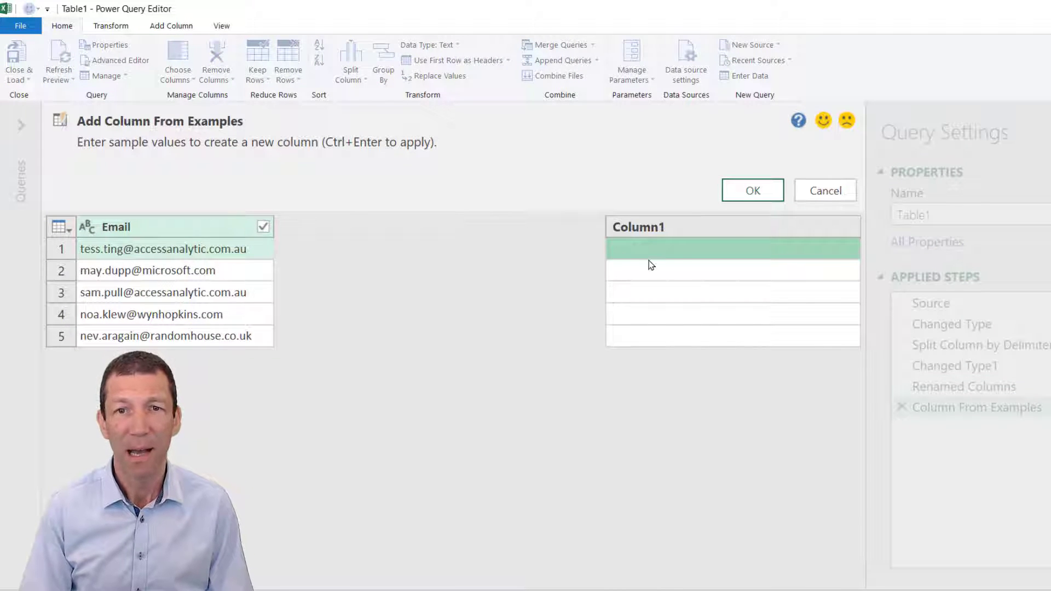
text(Tess)
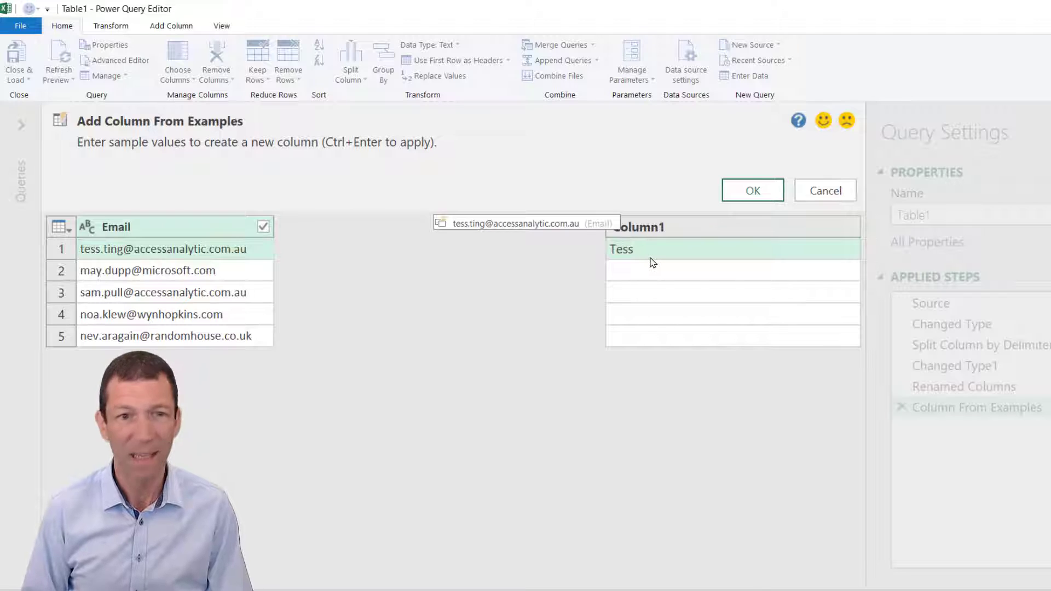
key(Return)
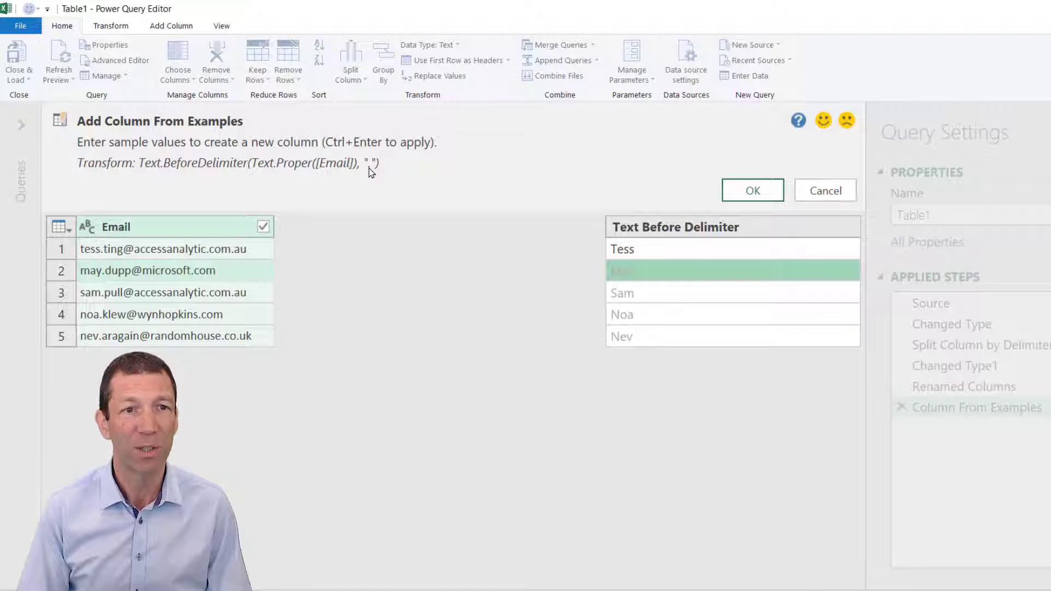
double_click(714, 233)
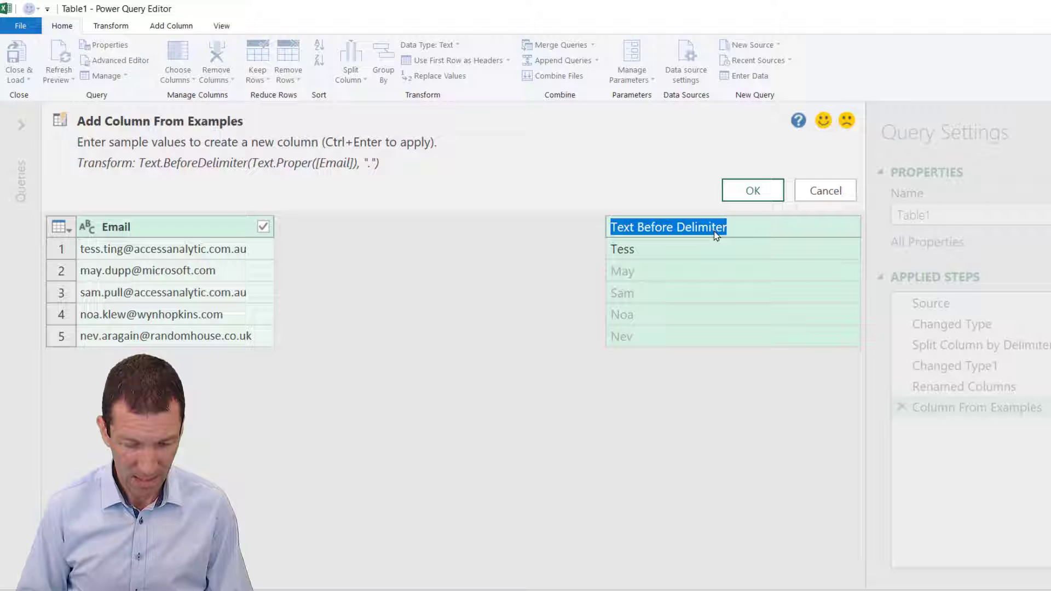
text(First Name)
key(Return)
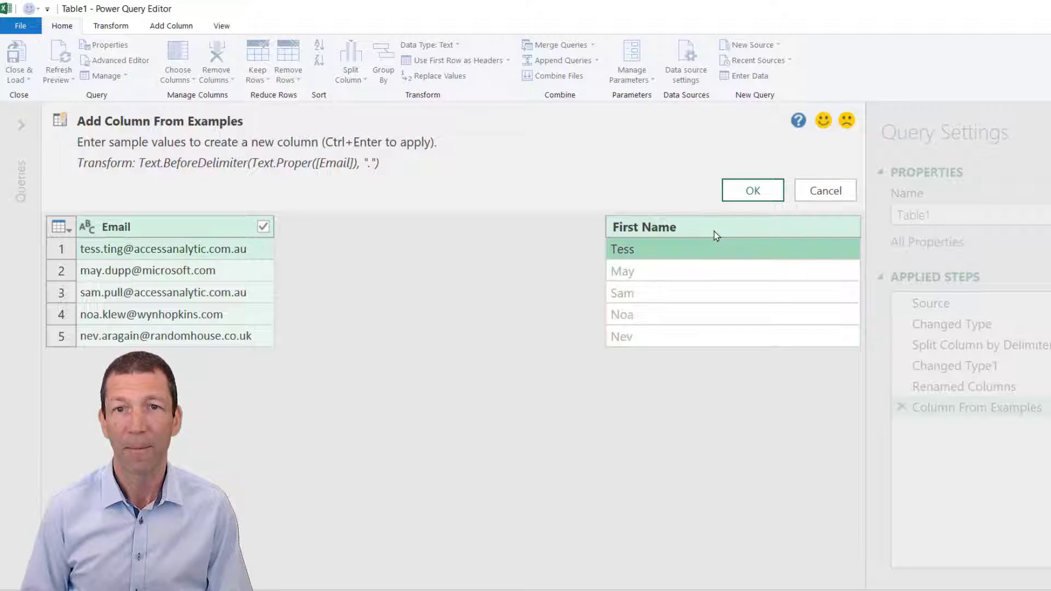
click(743, 200)
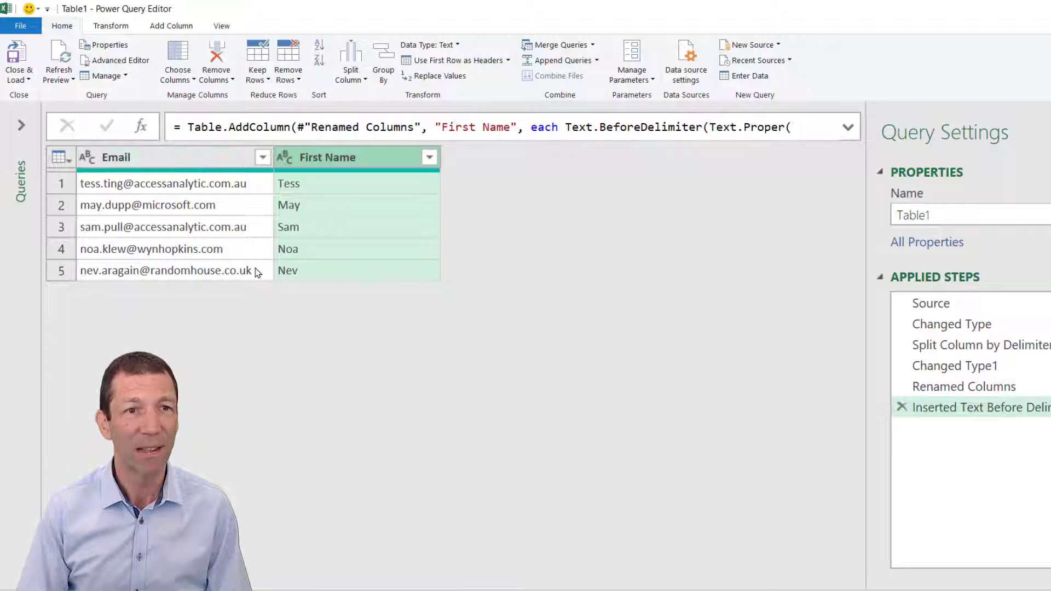
Step: Add a 'Last Name' column from examples, then move Email to the end after Last Name
right_click(174, 162)
click(207, 215)
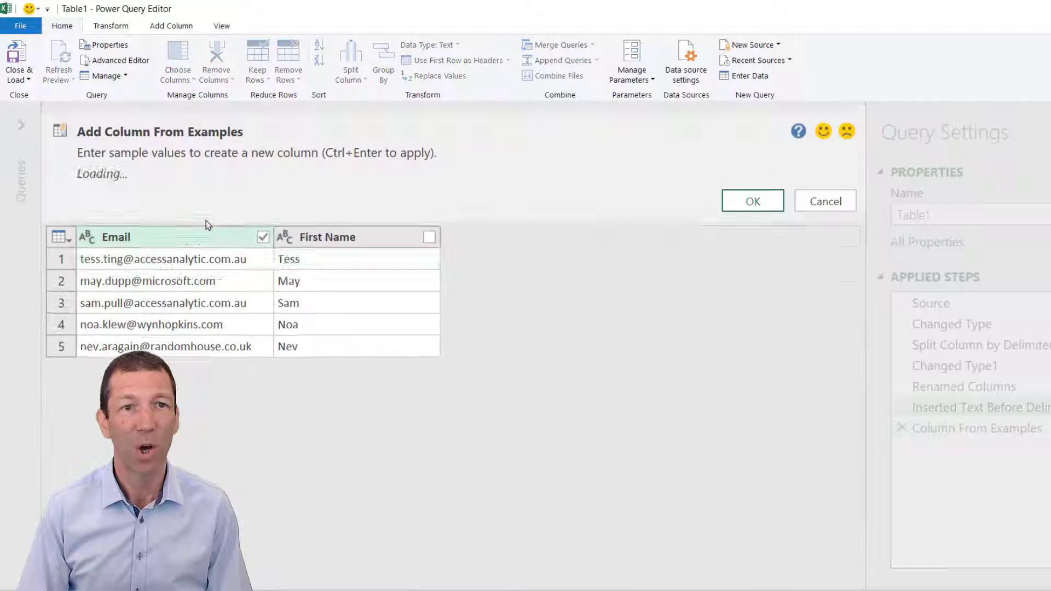
text(Ting)
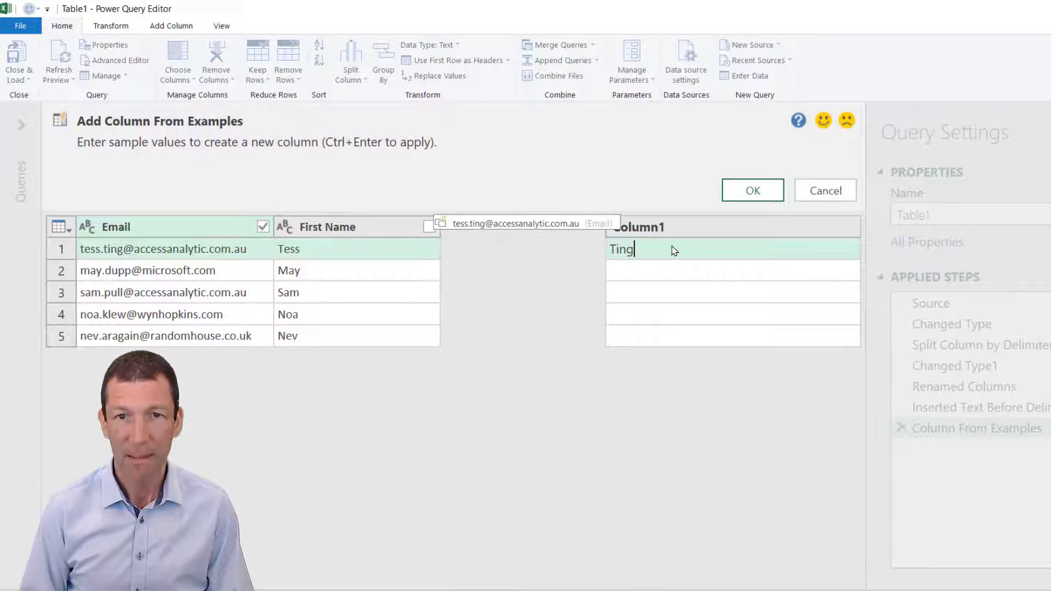
key(Return)
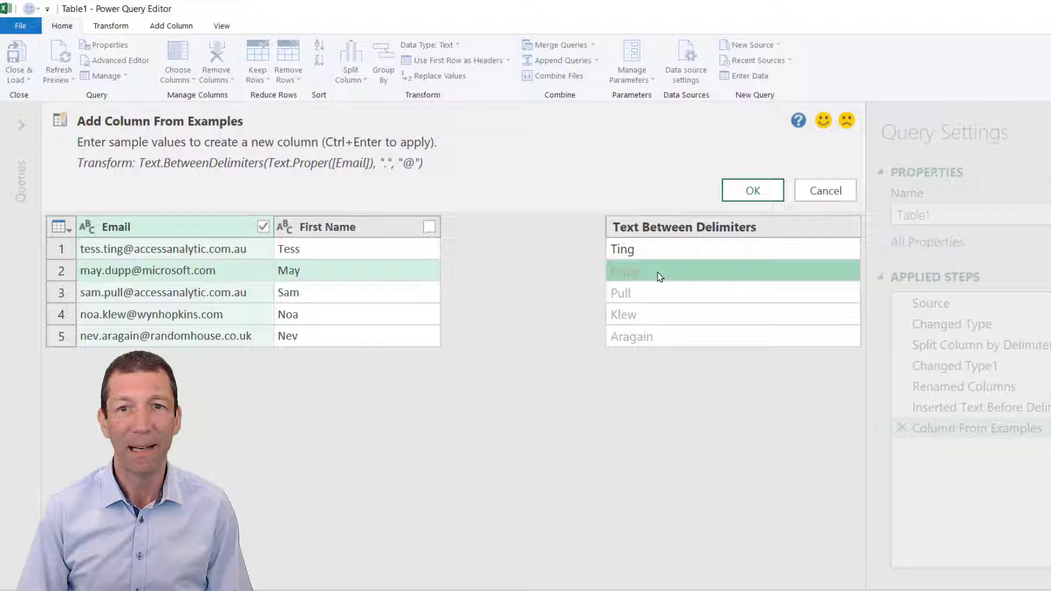
double_click(667, 225)
text(Las)
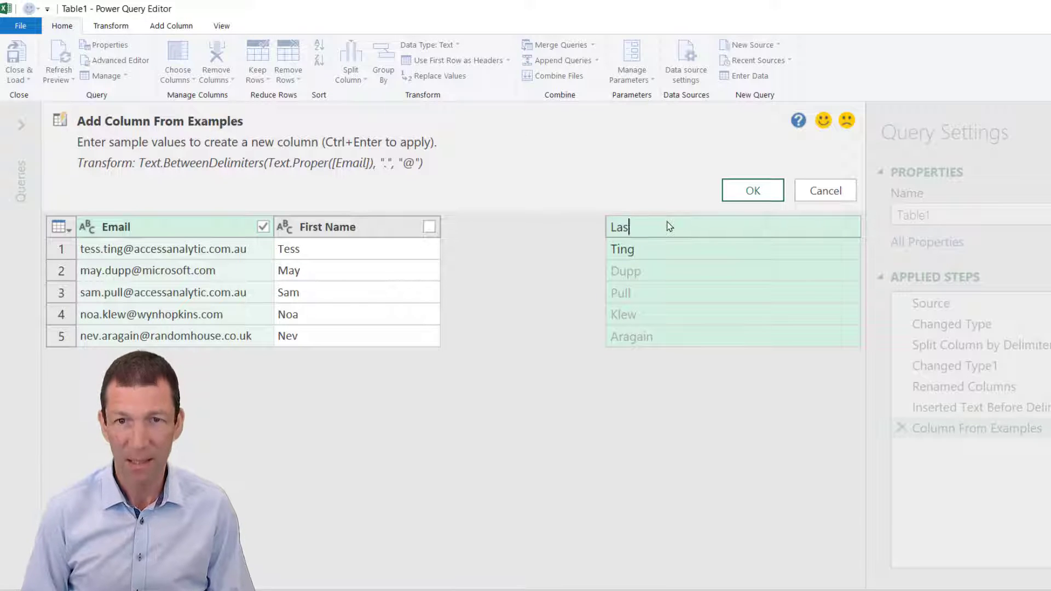
text(t Name)
key(Return)
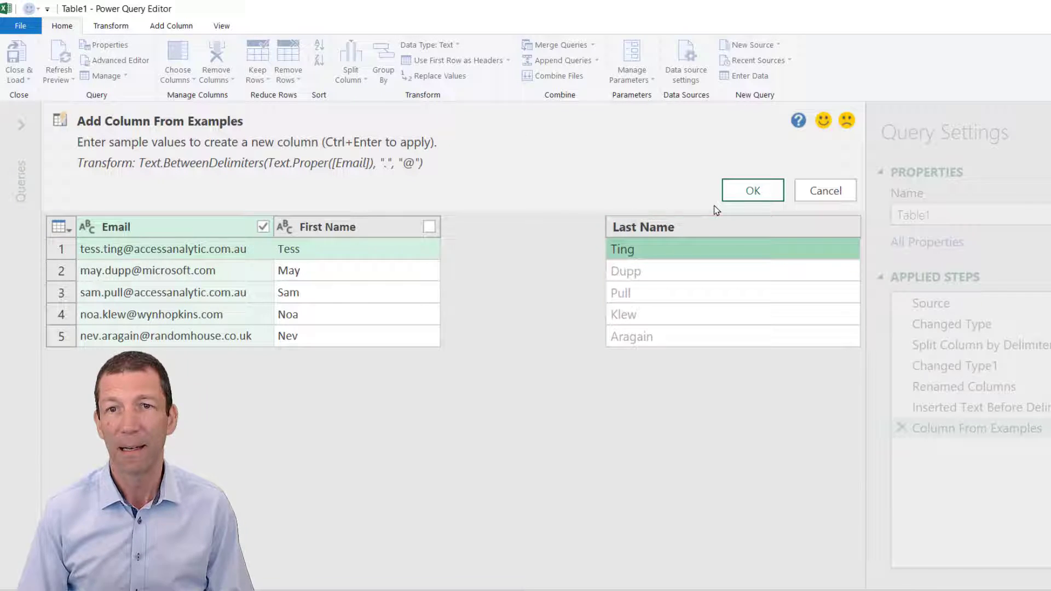
click(734, 198)
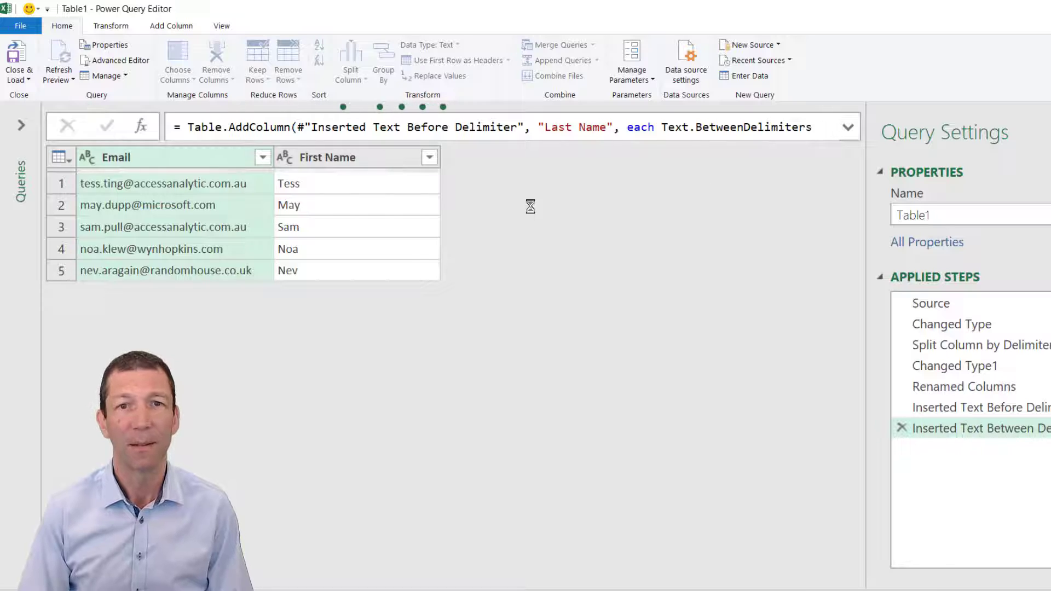
click(170, 161)
drag(170, 161, 617, 150)
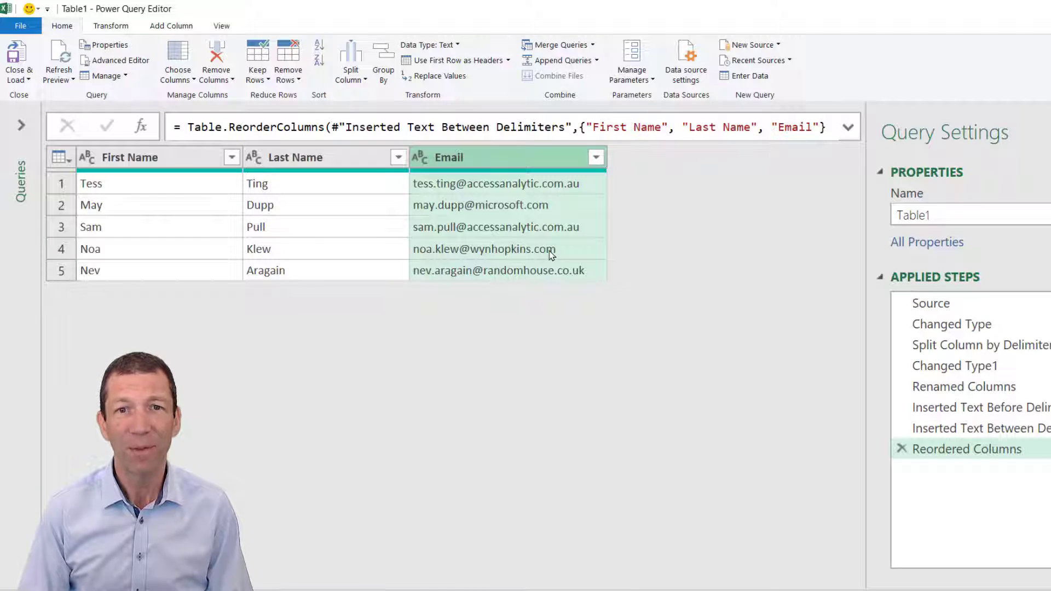
Step: Rename the query from Table1 to 'EmailTable' in Query Settings
double_click(923, 213)
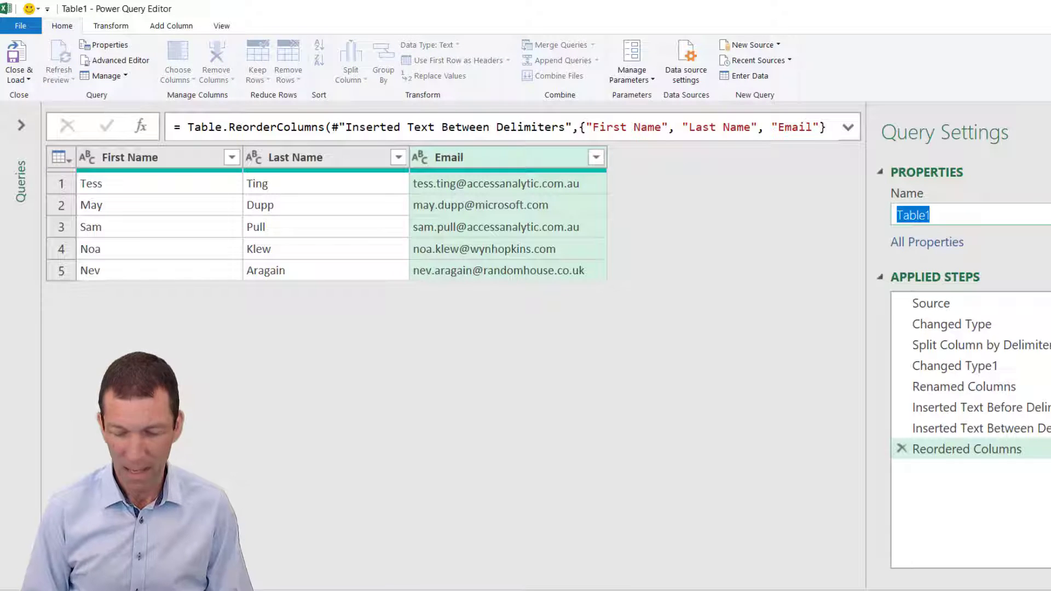
text(Email)
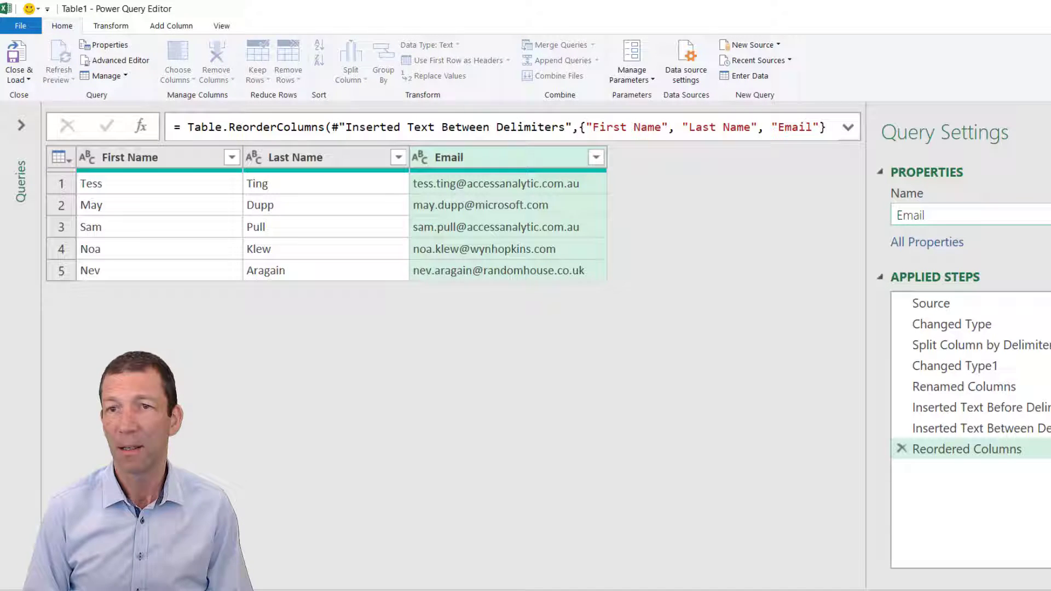
text(Table)
key(Return)
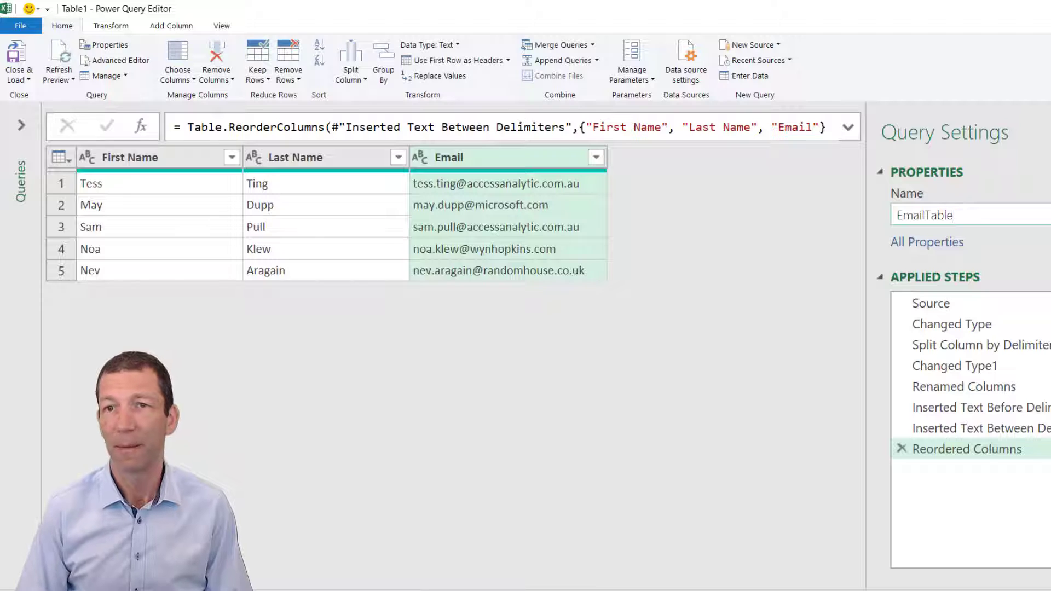
click(26, 80)
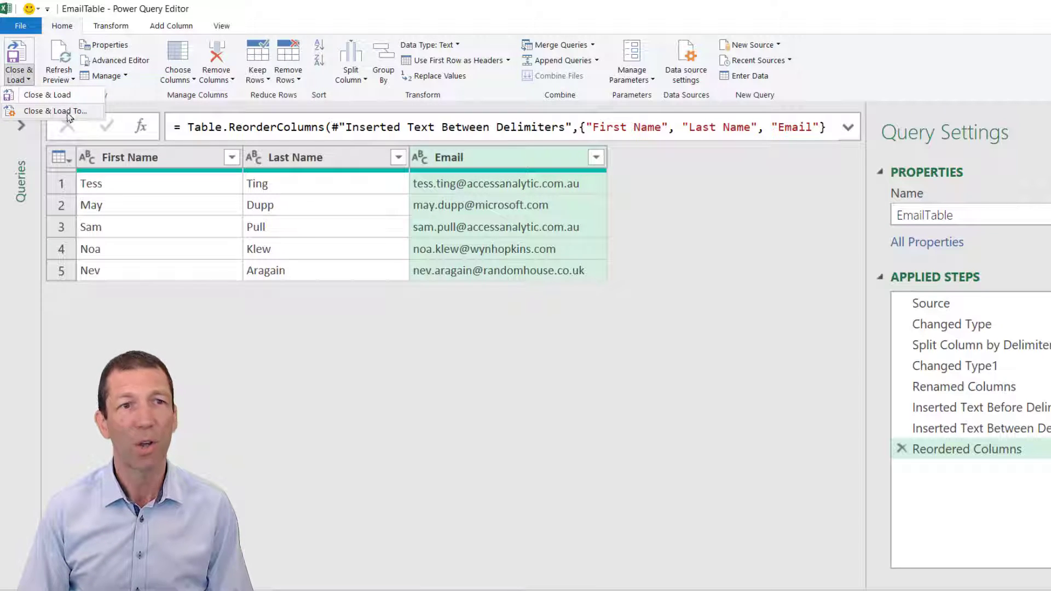
Step: Load EmailTable as a table on the existing worksheet starting at cell C15
click(92, 116)
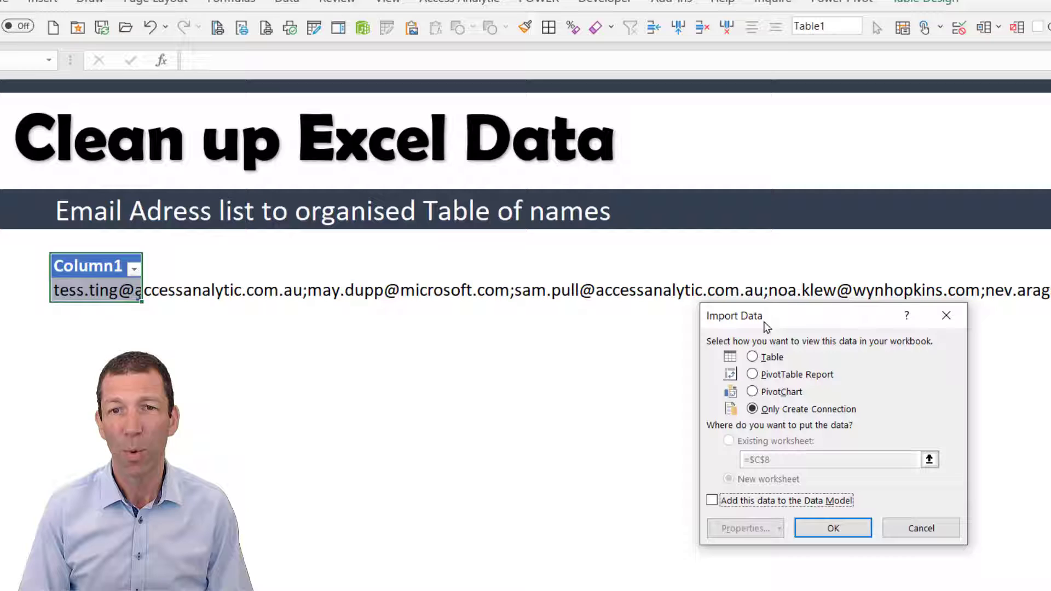
click(752, 357)
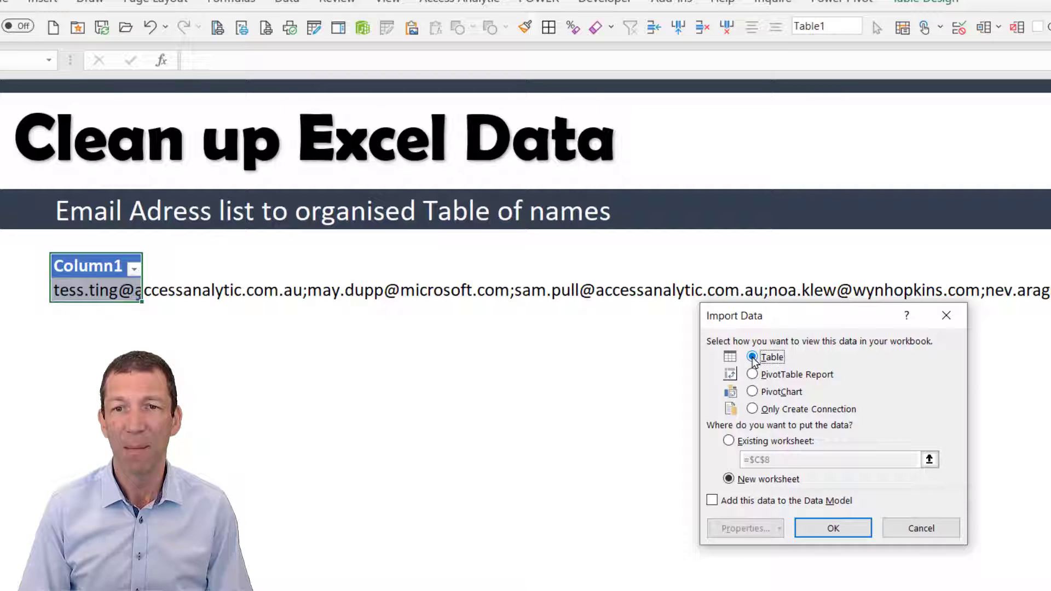
click(729, 441)
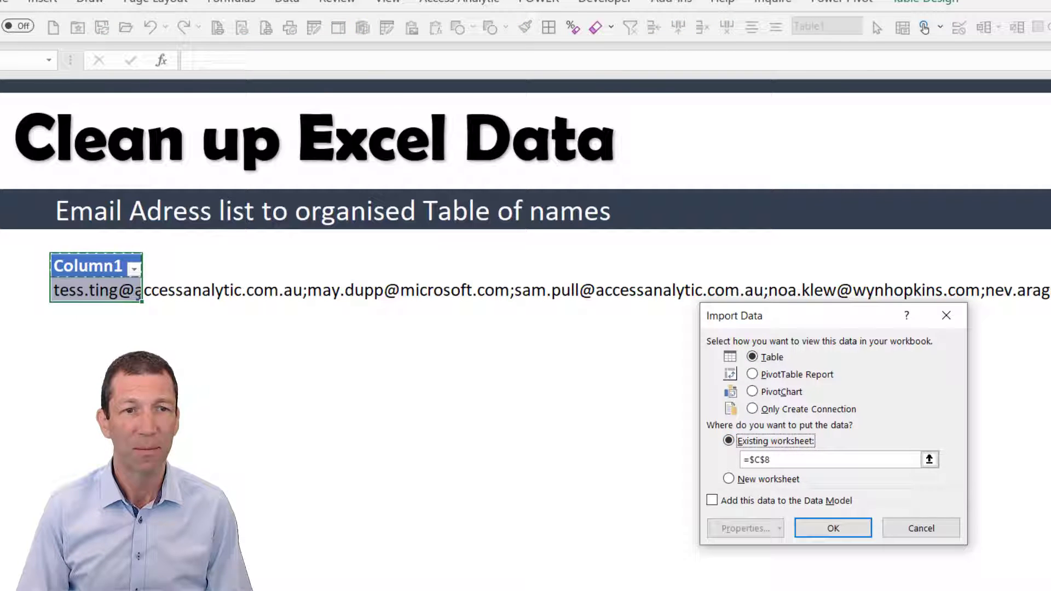
click(84, 412)
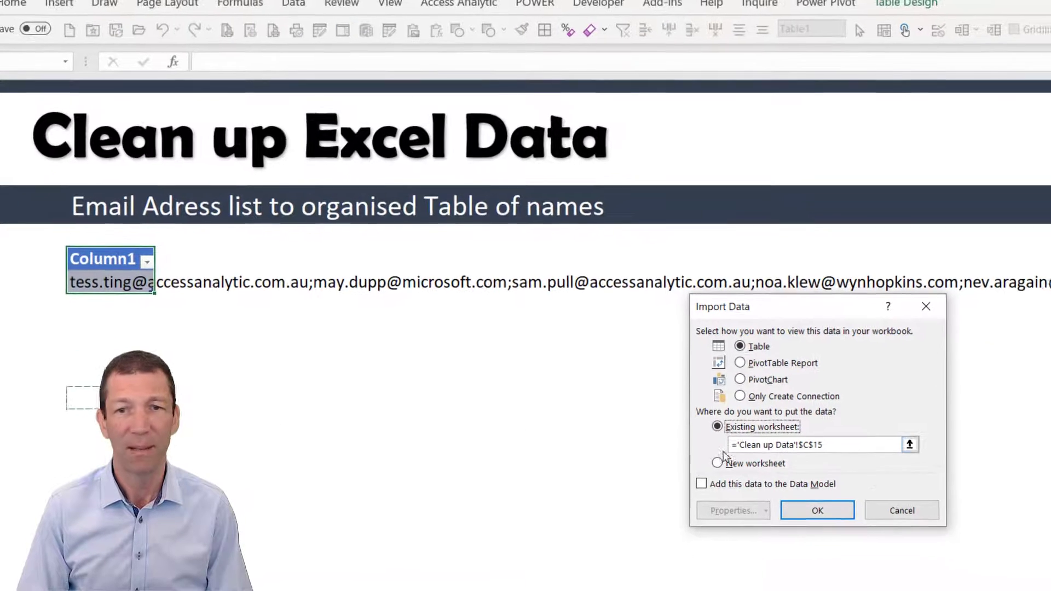
click(774, 463)
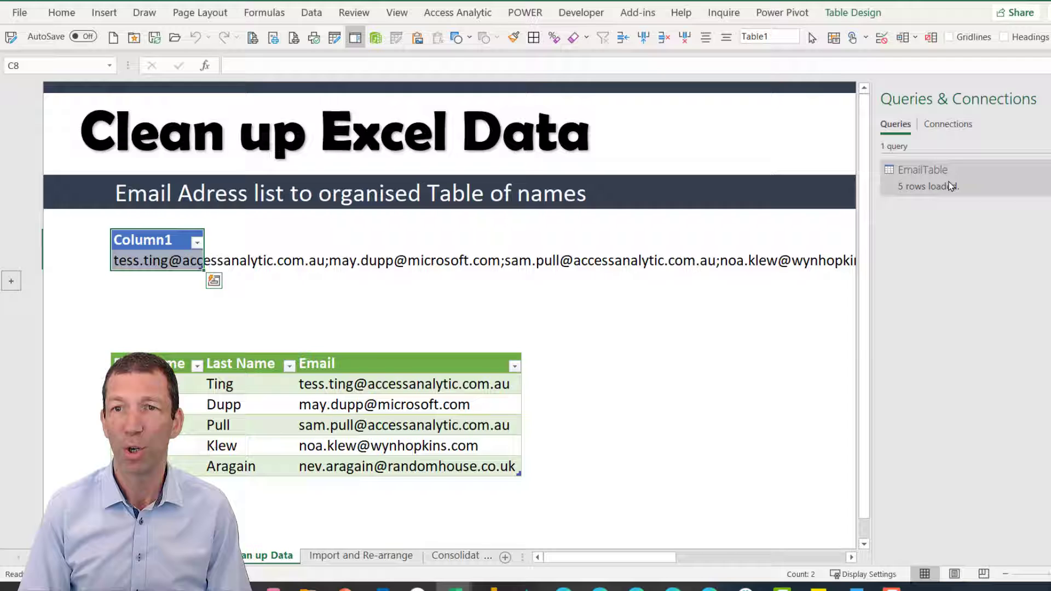
mouse_move(955, 174)
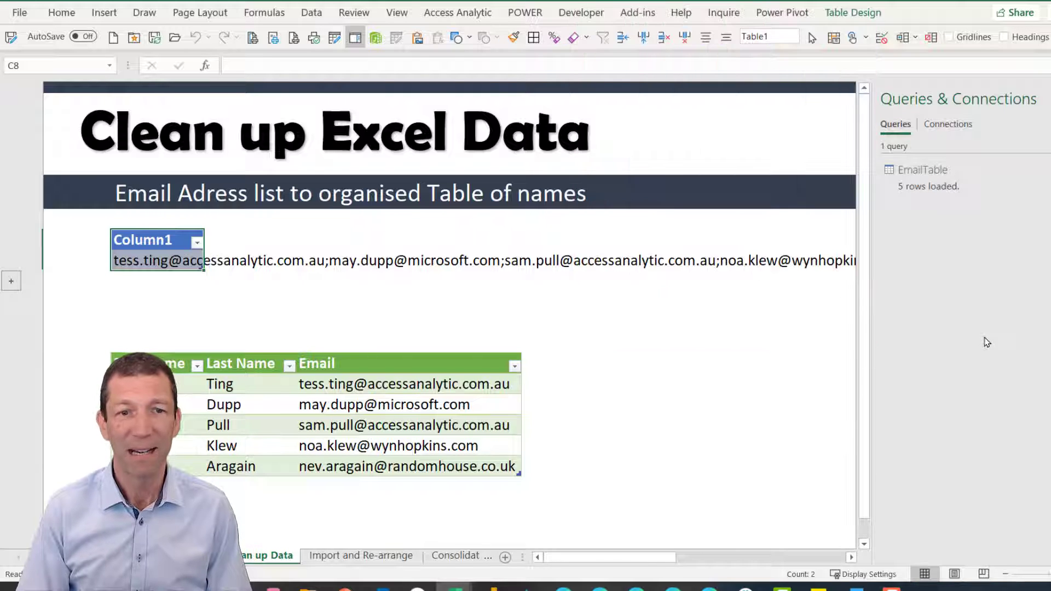
click(962, 184)
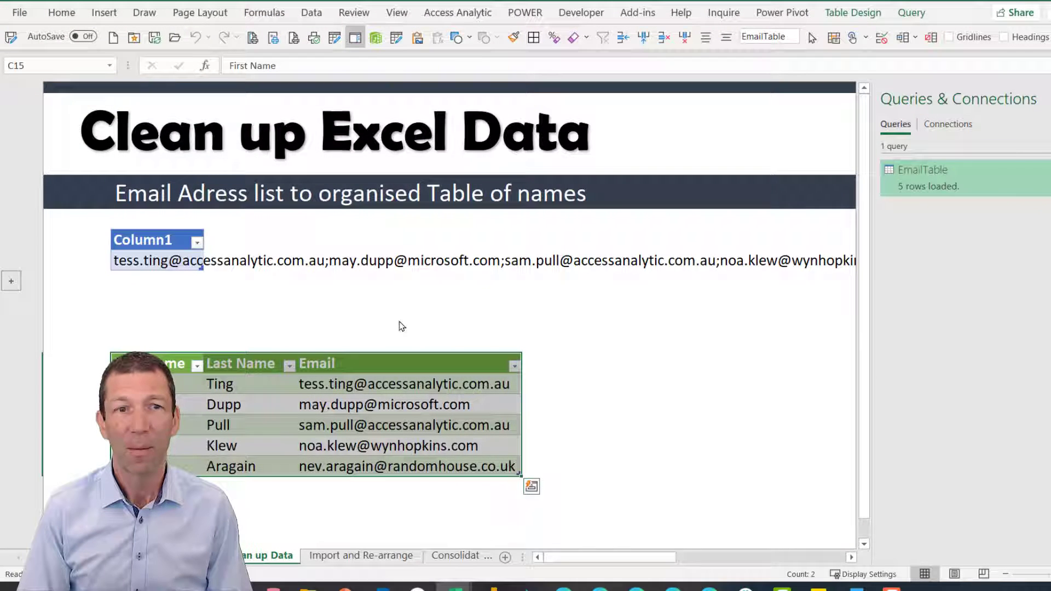
Step: Paste the extra email list from the hidden row over the original email cell
click(11, 282)
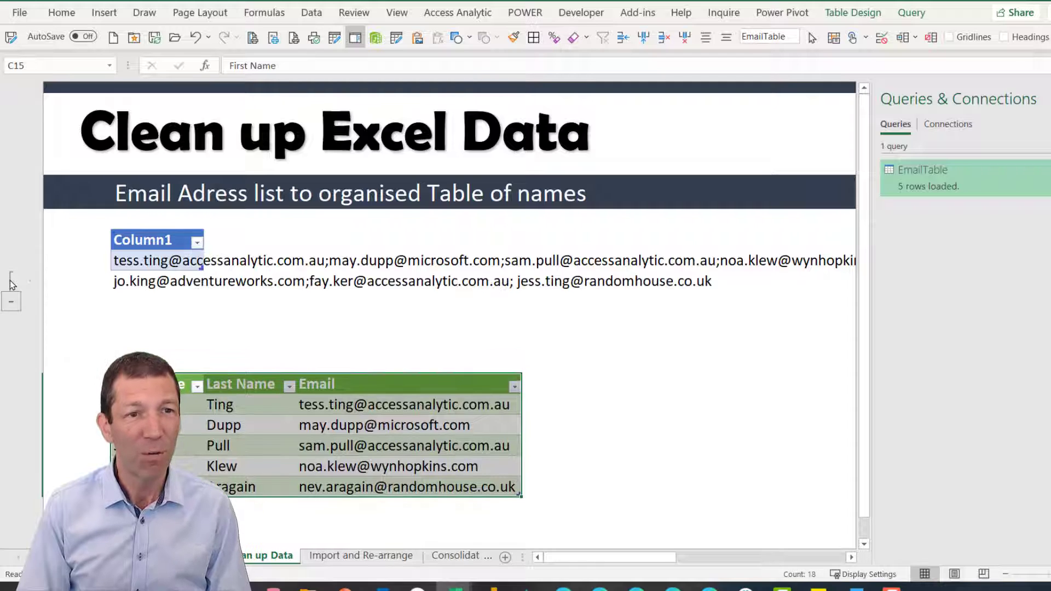
click(149, 283)
right_click(147, 259)
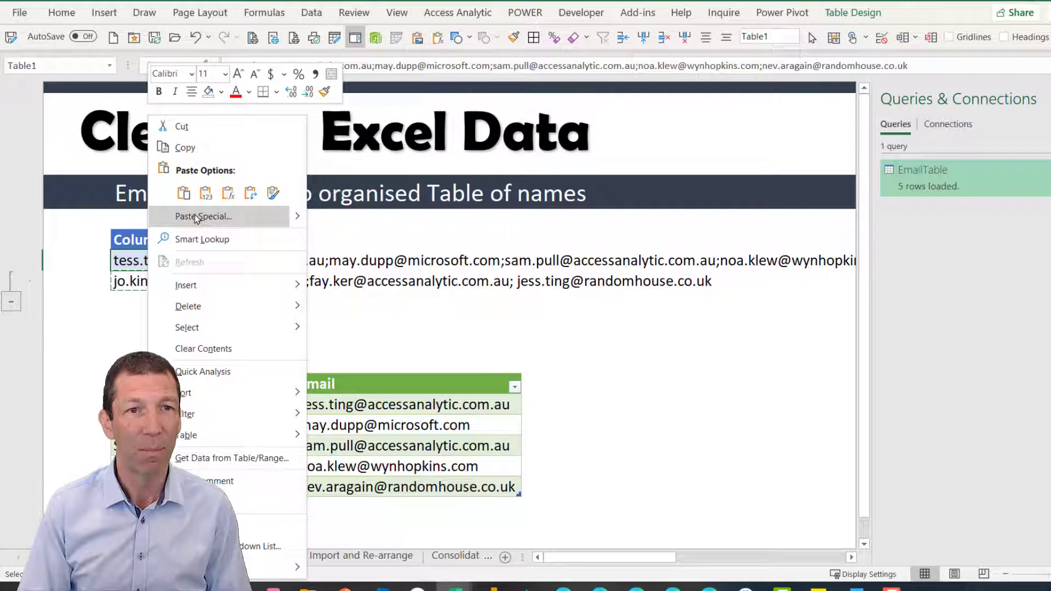
click(205, 192)
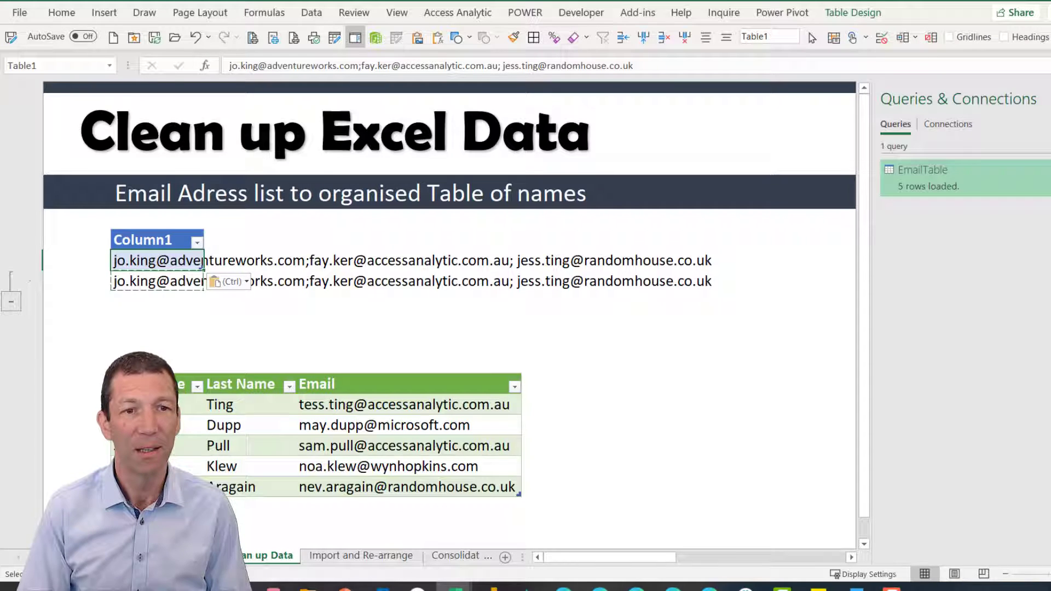
Step: Refresh the EmailTable output so it lists three people's names and emails
right_click(167, 385)
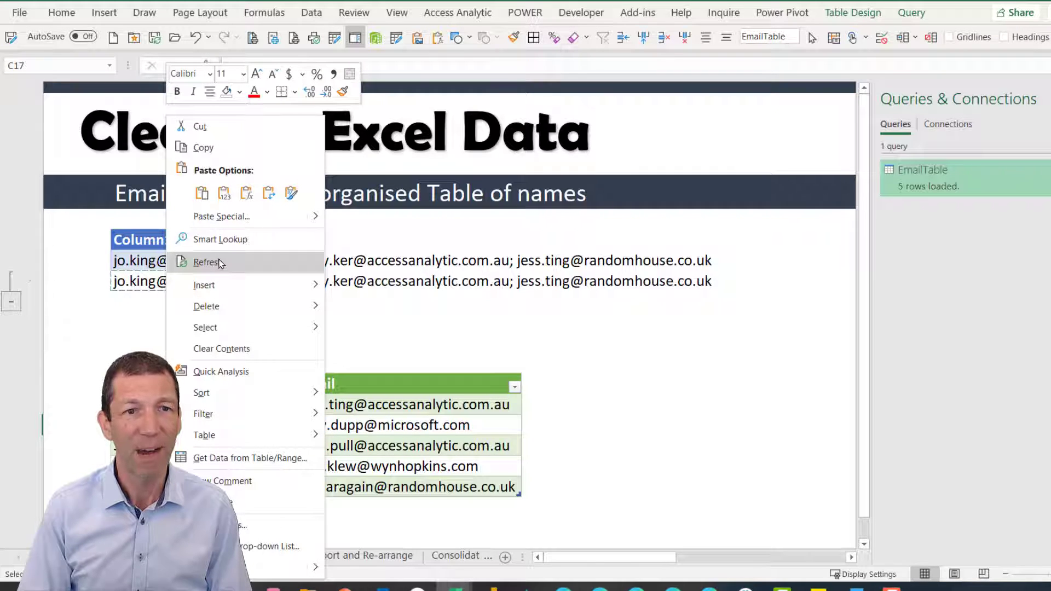
click(226, 265)
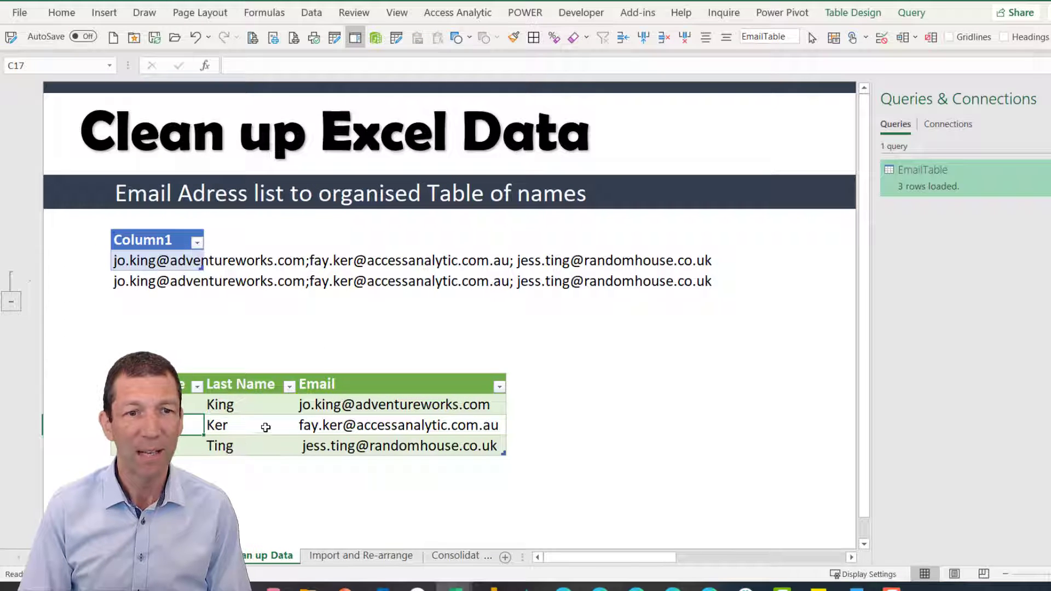
scroll(369, 419, down, 1)
key(Down)
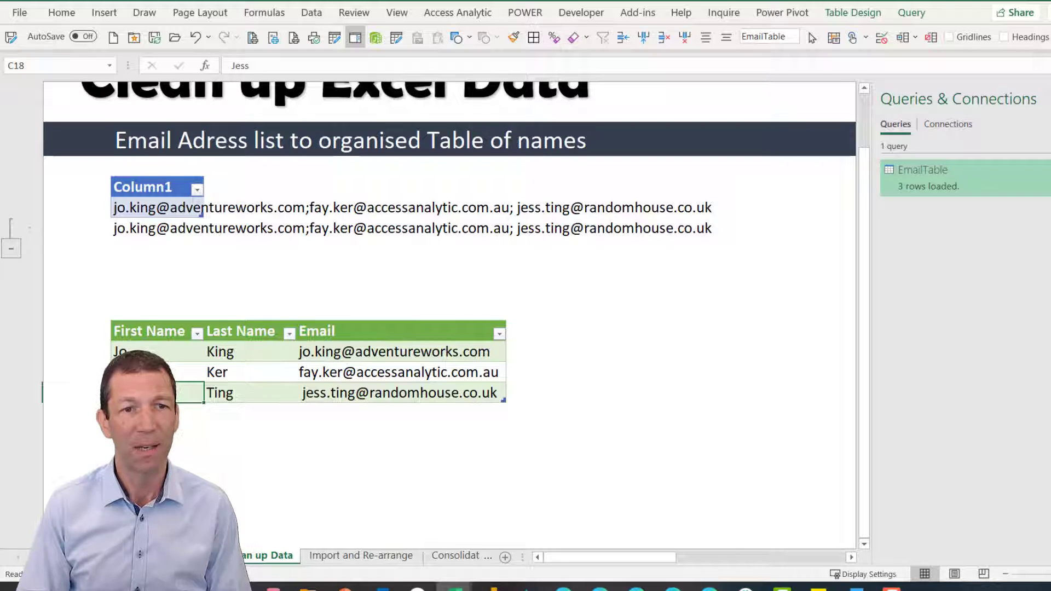
Step: Insert a Trim step on the Email column of the email query, then view the final step
double_click(943, 176)
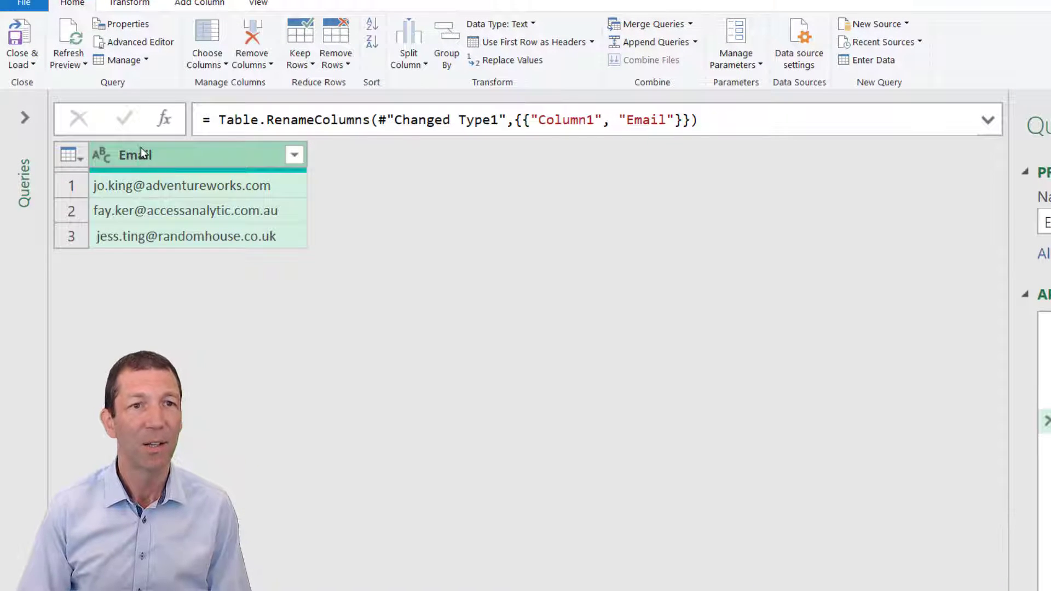
right_click(123, 164)
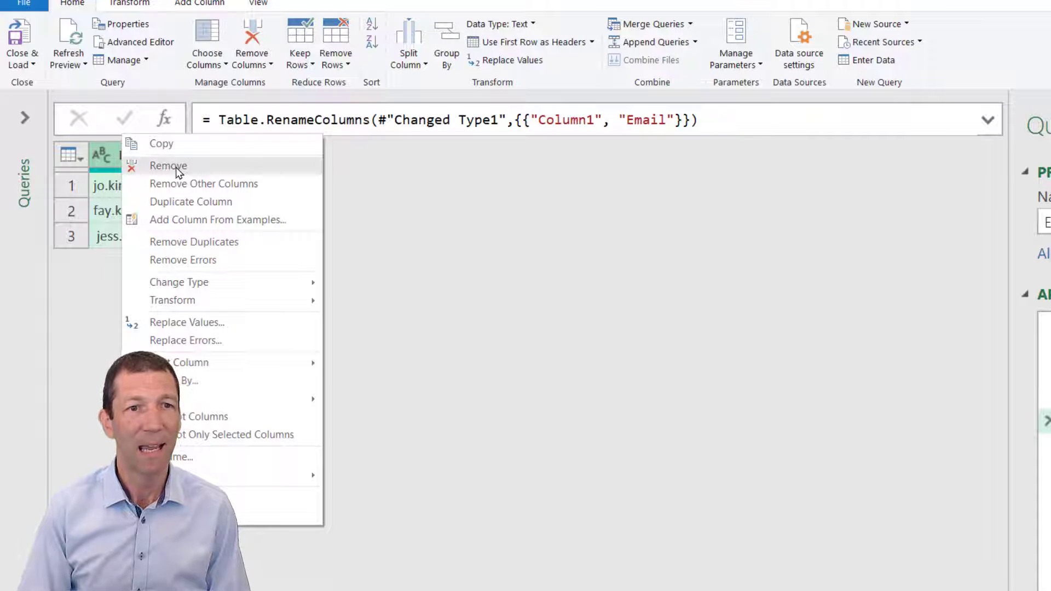
mouse_move(201, 302)
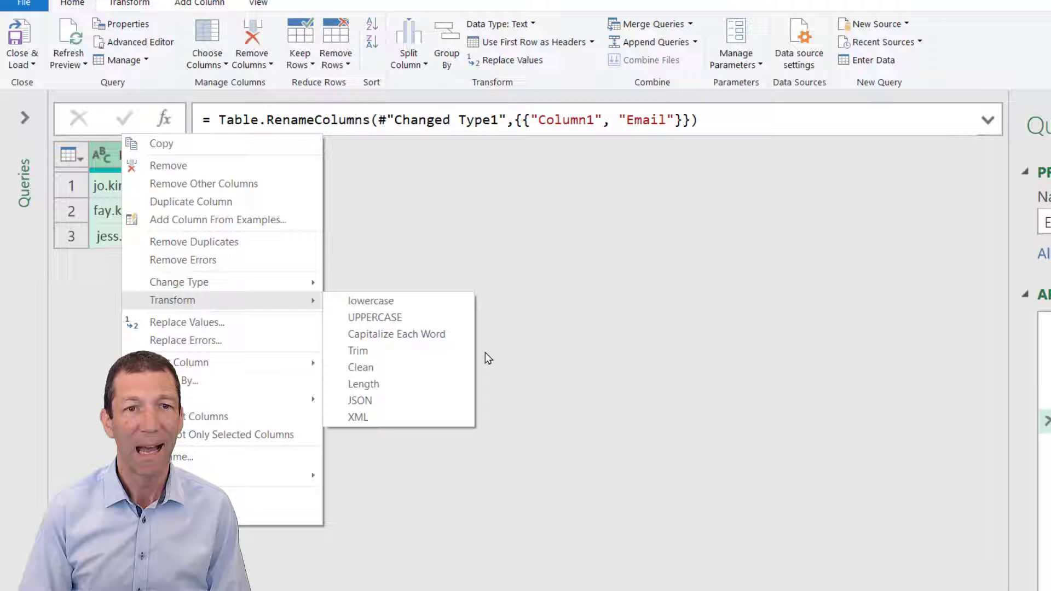
click(421, 352)
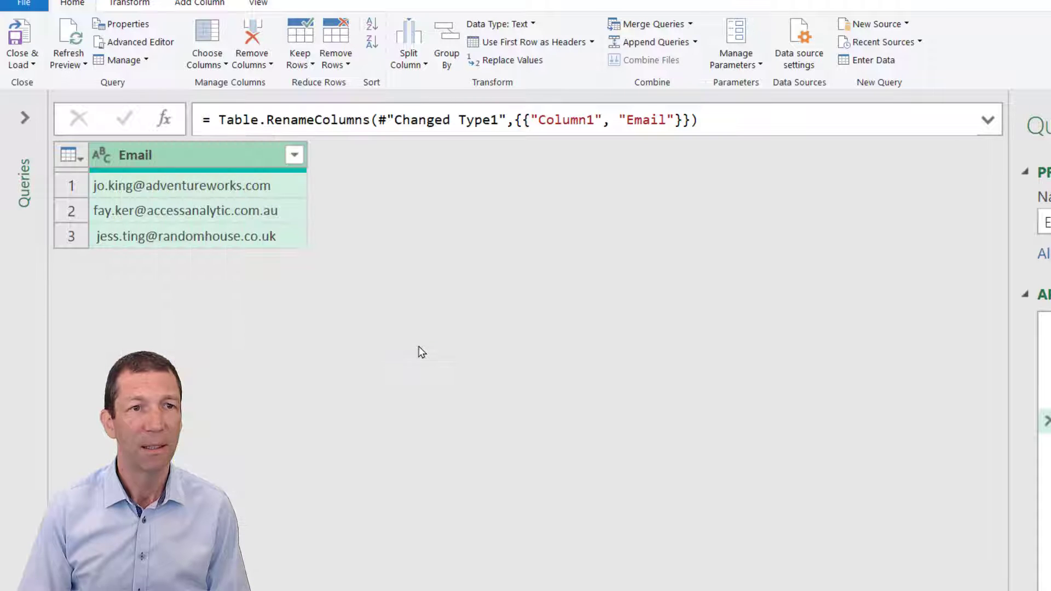
click(747, 368)
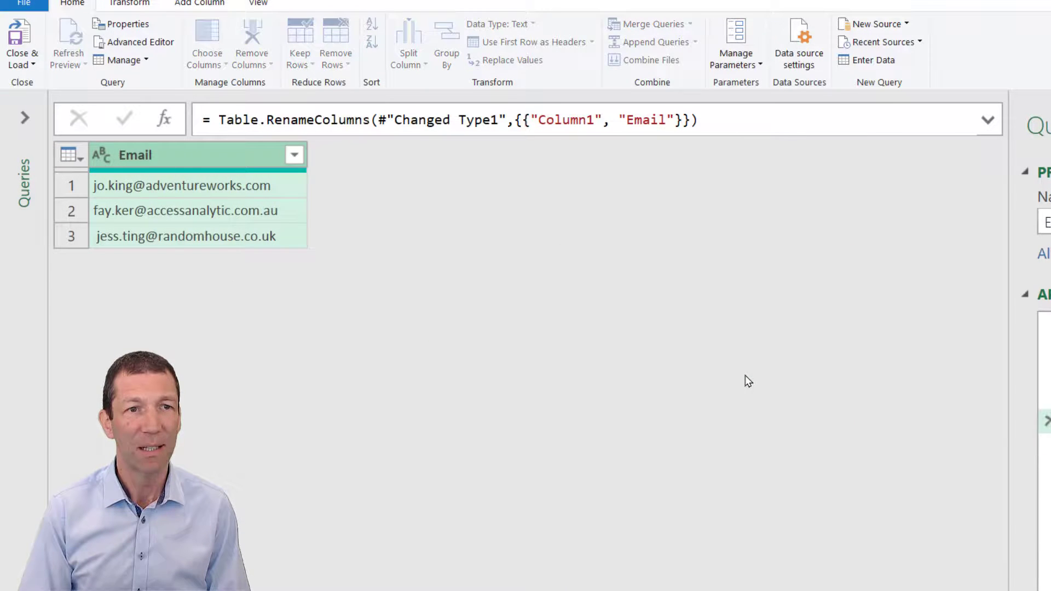
click(1046, 518)
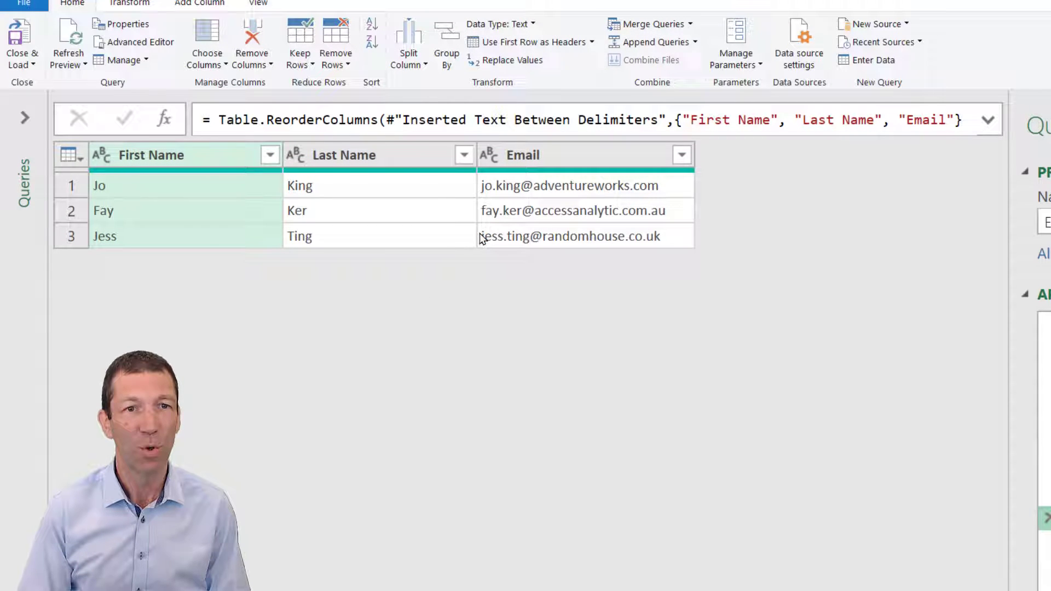
Step: Load the cleaned email query into the sheet and go to the Import and Re-arrange sheet
click(23, 33)
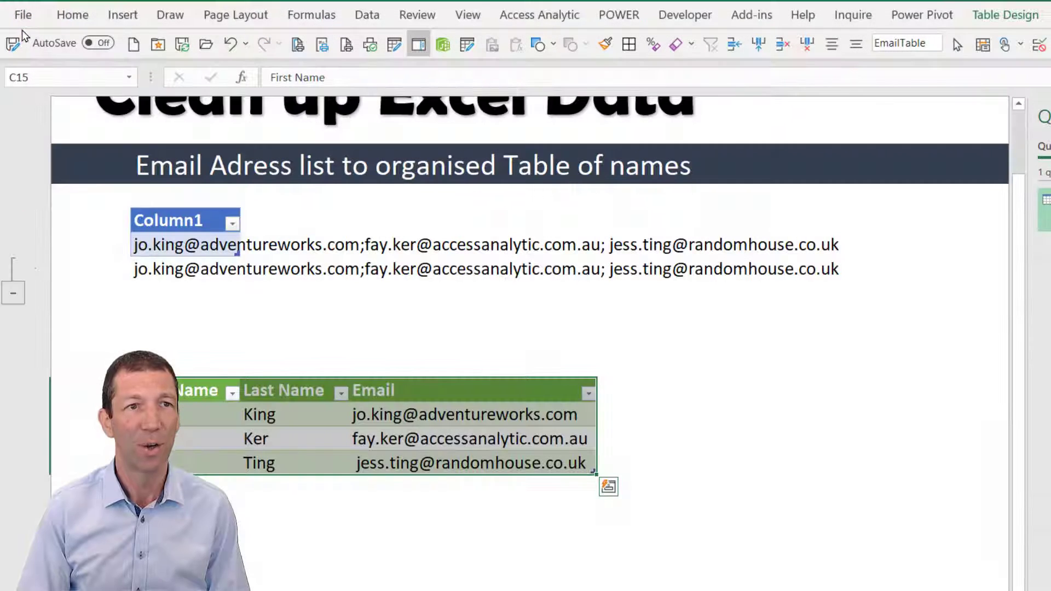
click(485, 544)
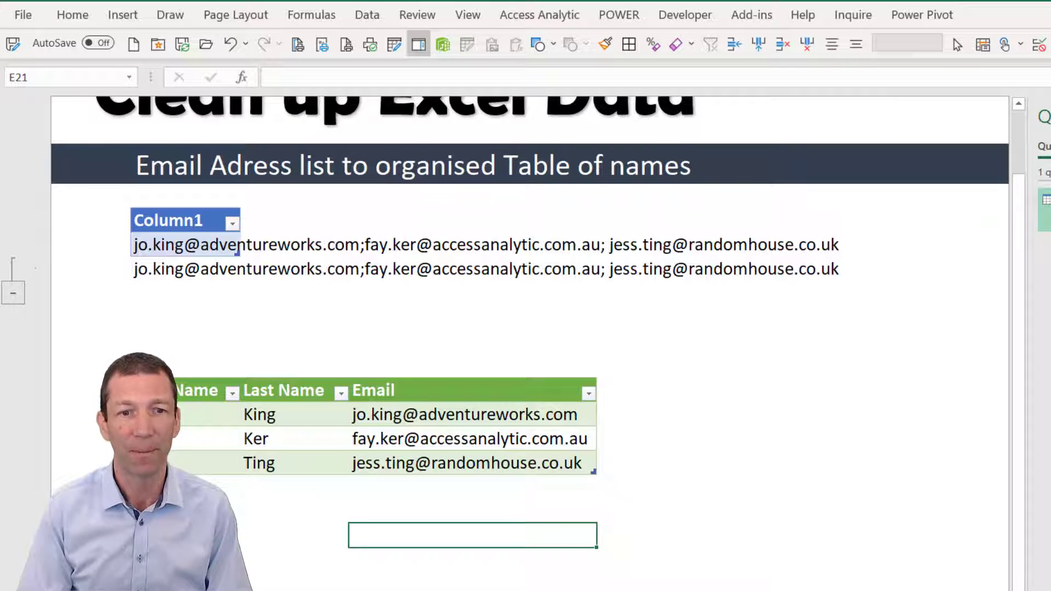
key(ctrl+Page_Down)
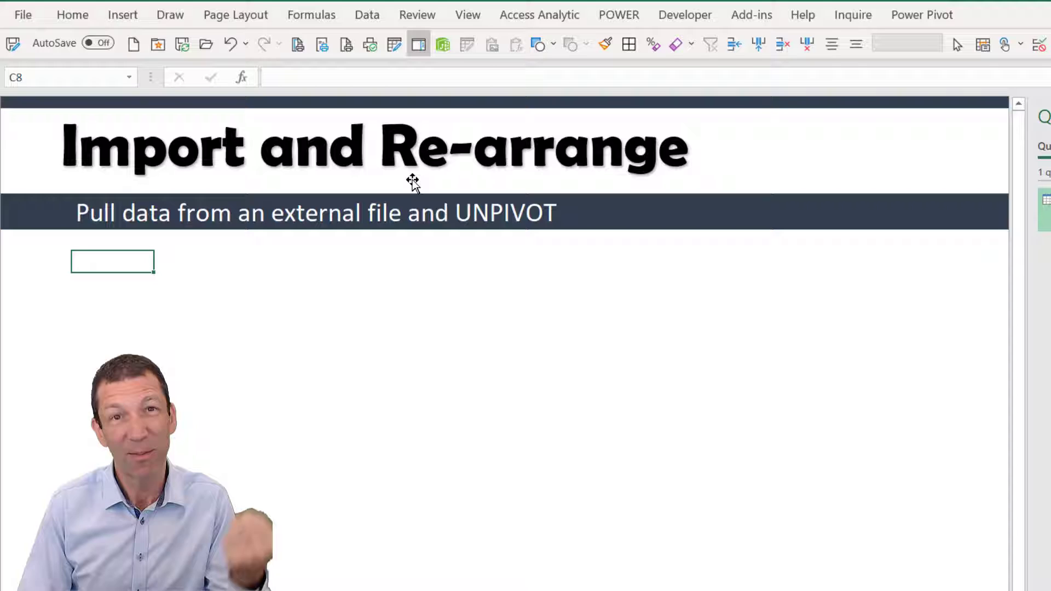
Step: Browse the Get Data sources (Database, Azure, Online Services), then import From File > From Workbook
click(371, 16)
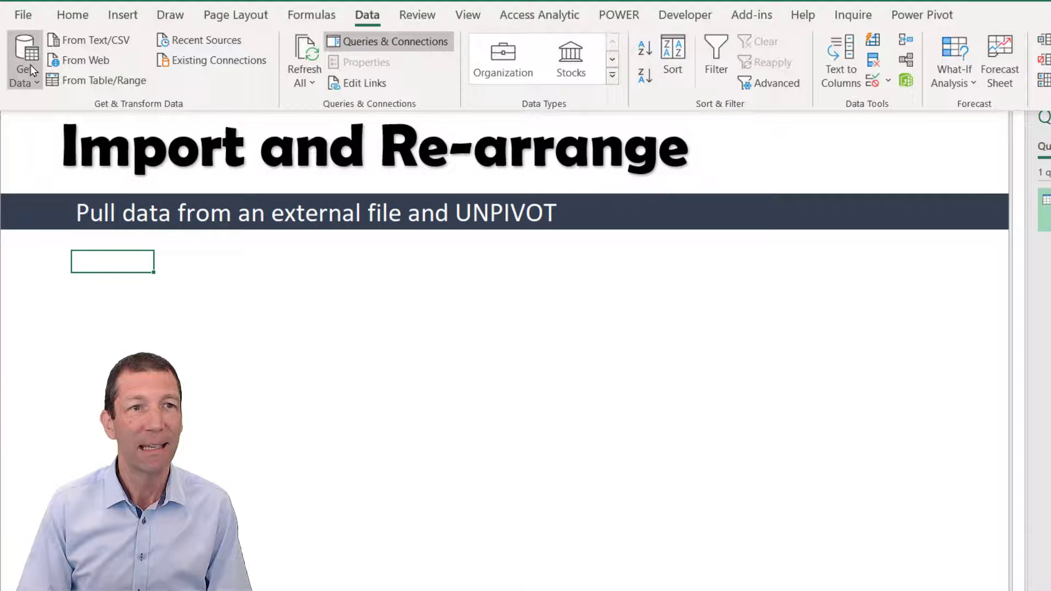
click(30, 64)
mouse_move(74, 106)
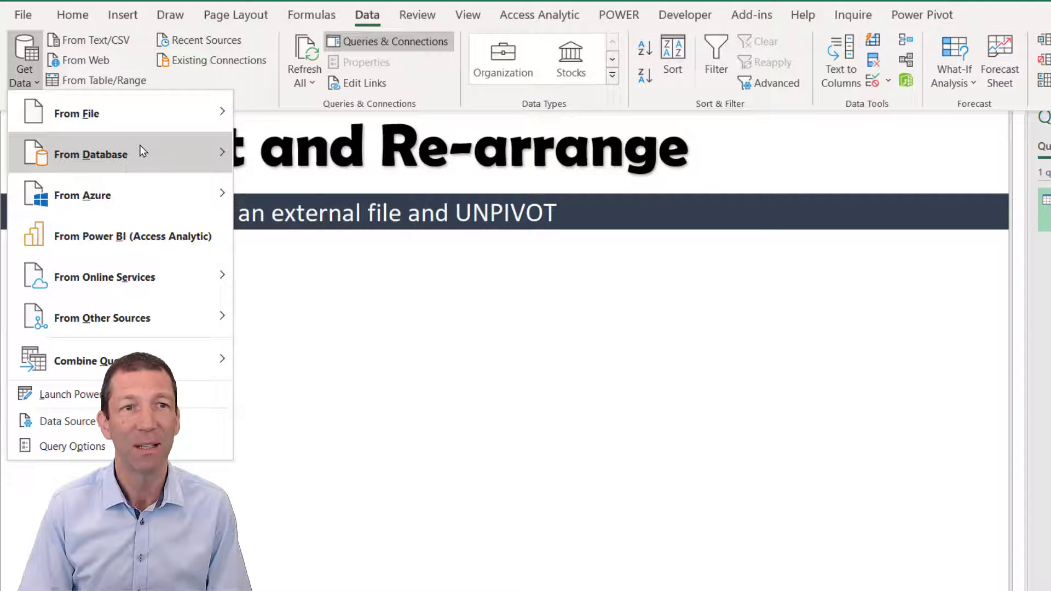
mouse_move(142, 152)
mouse_move(135, 189)
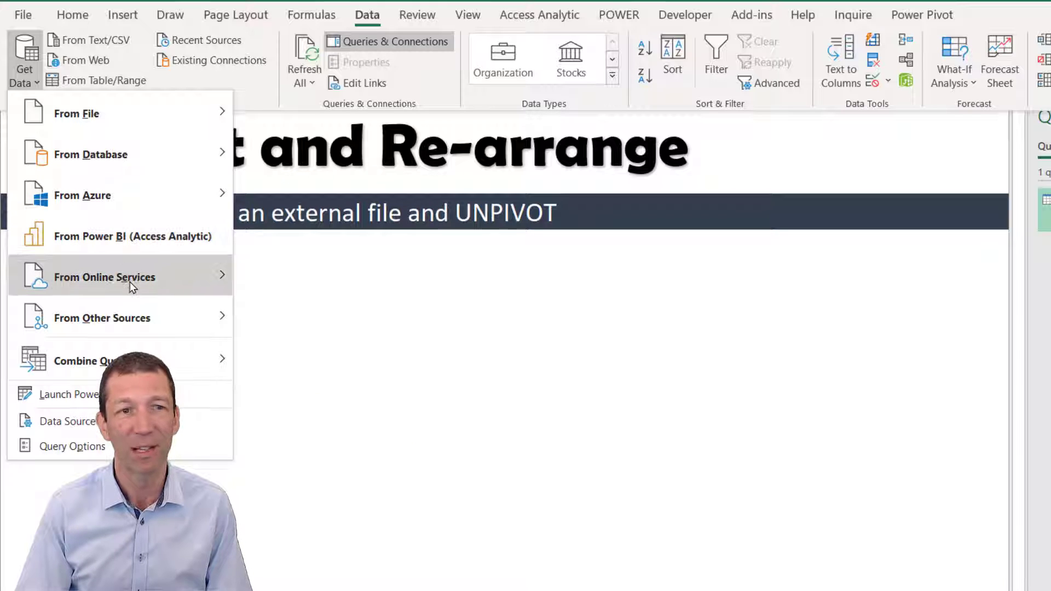
mouse_move(132, 281)
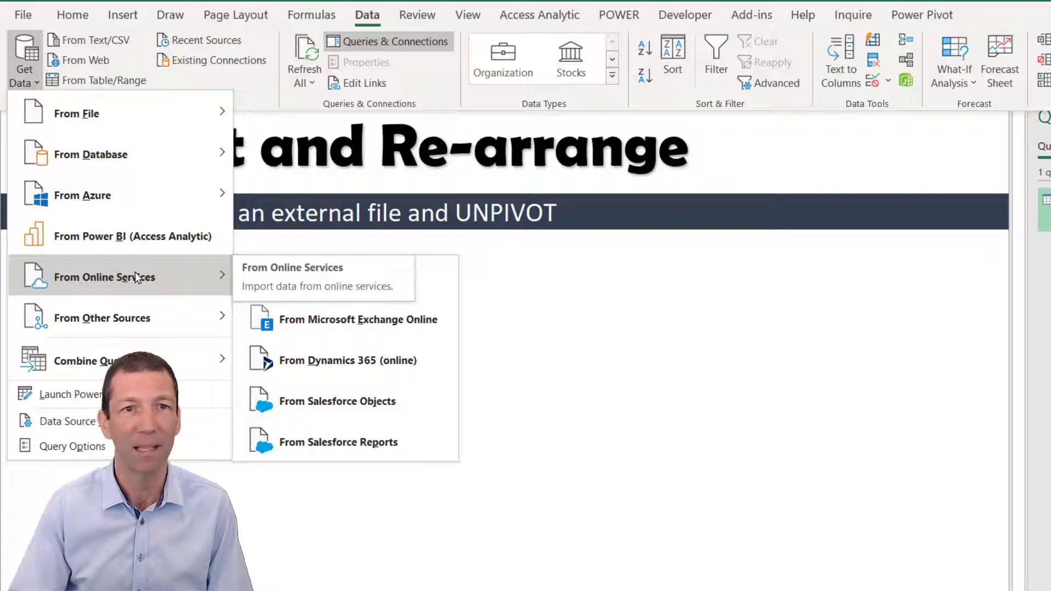
mouse_move(180, 107)
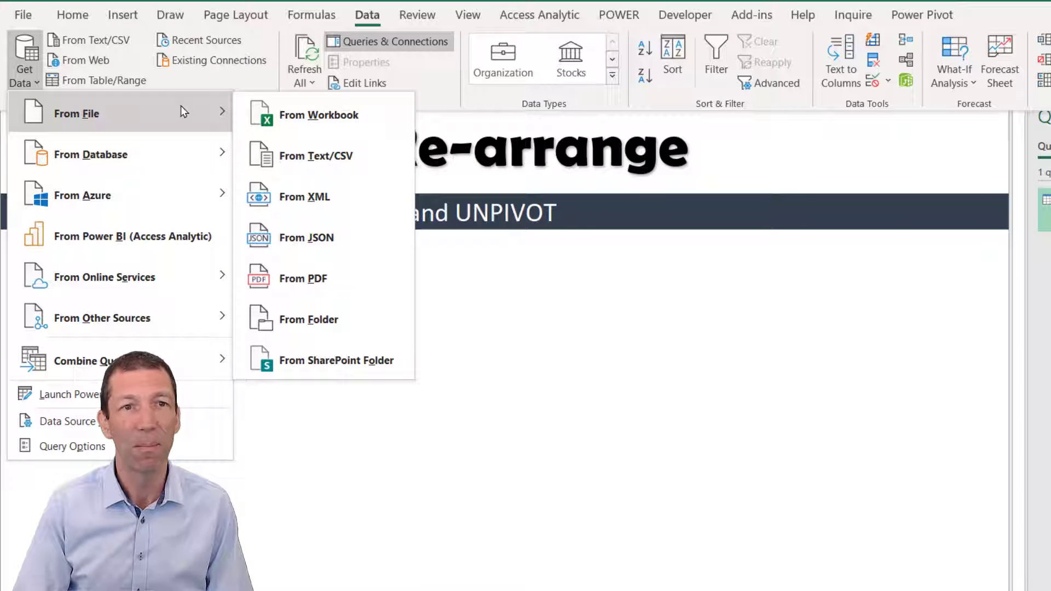
click(290, 129)
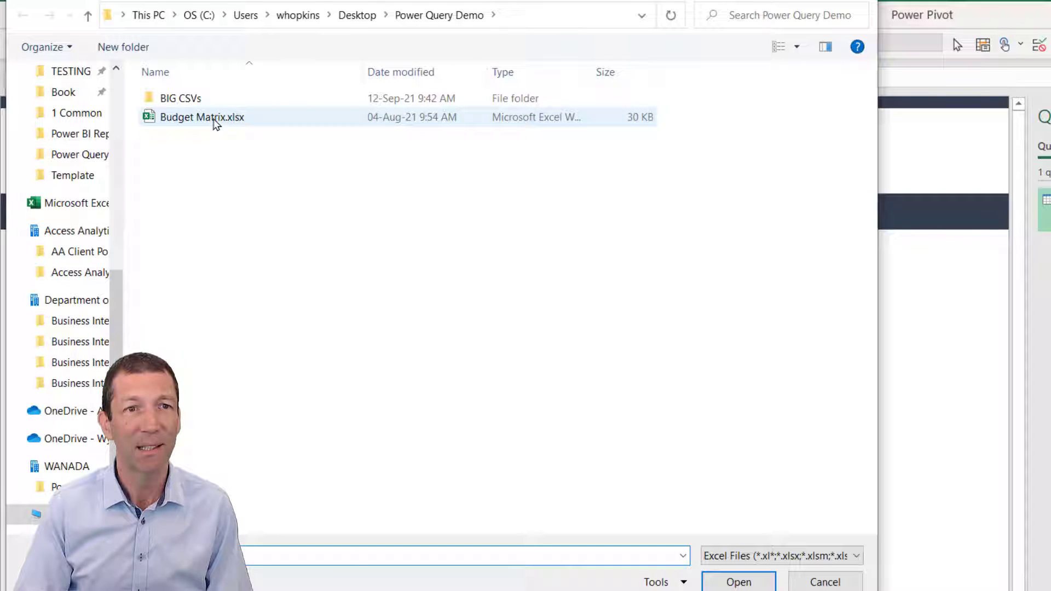
Step: Preview Budget, Sheet2 and Sheet3 in Budget Matrix.xlsx, then transform the Budget sheet
double_click(219, 118)
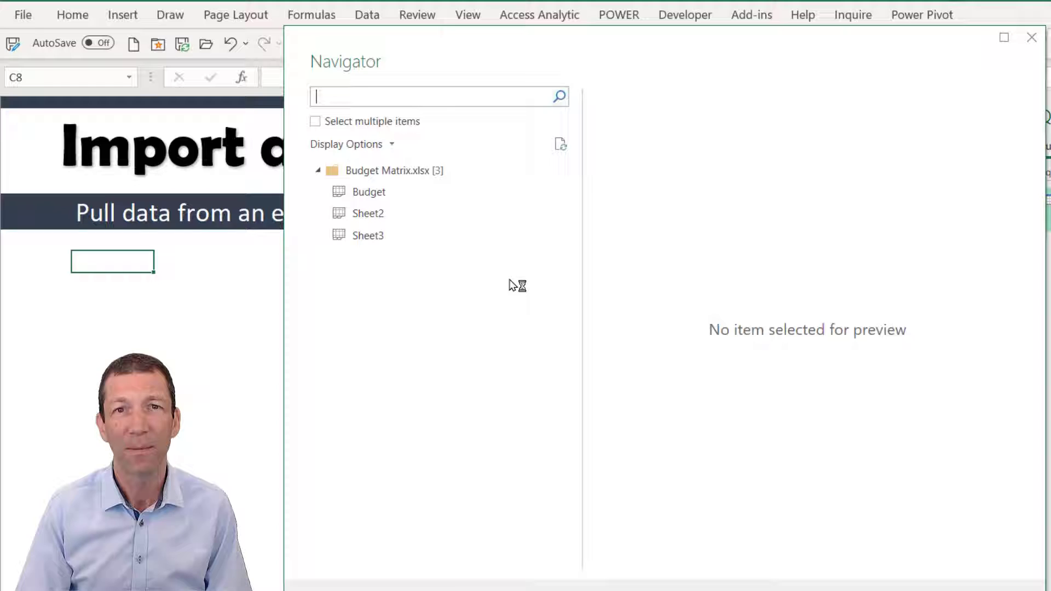
click(364, 197)
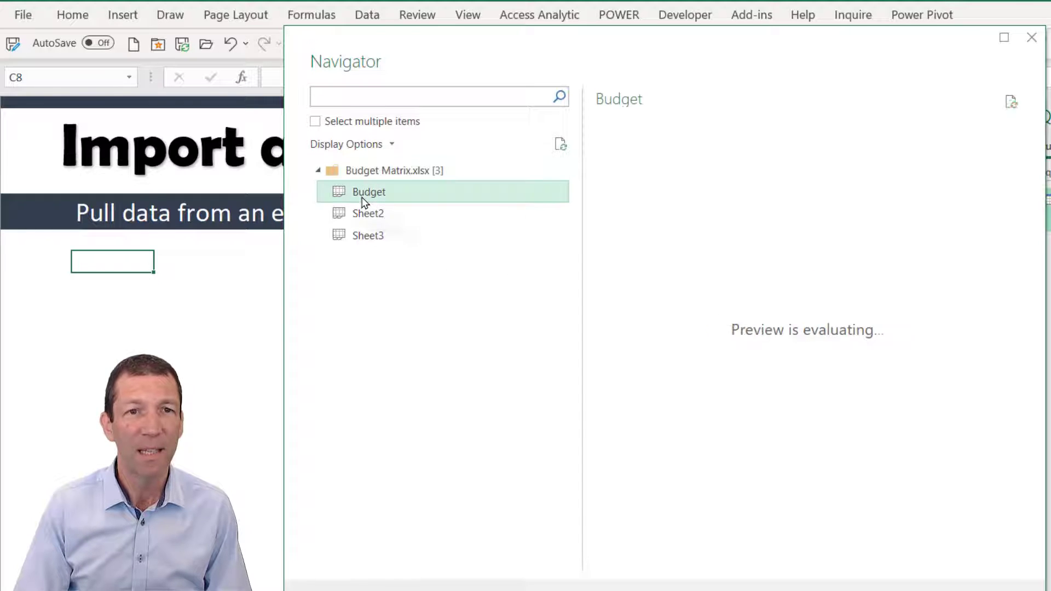
click(379, 218)
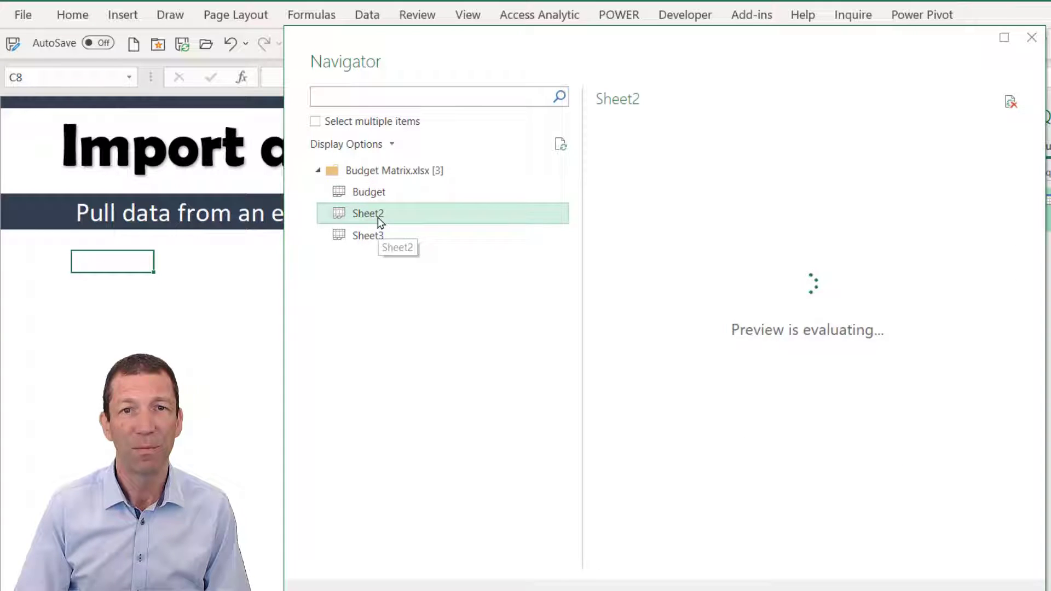
click(375, 237)
click(383, 199)
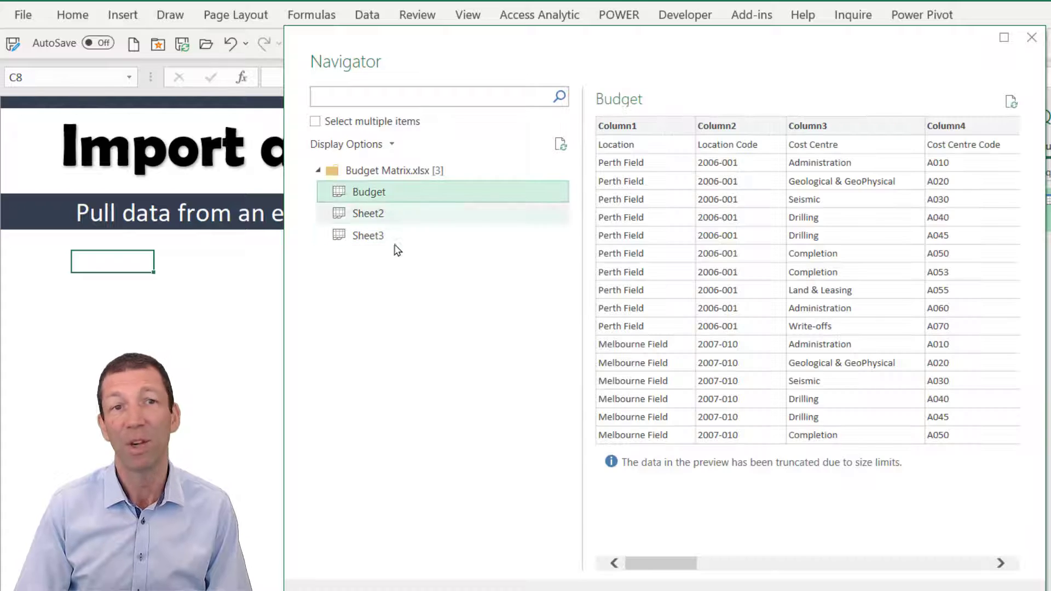
right_click(460, 196)
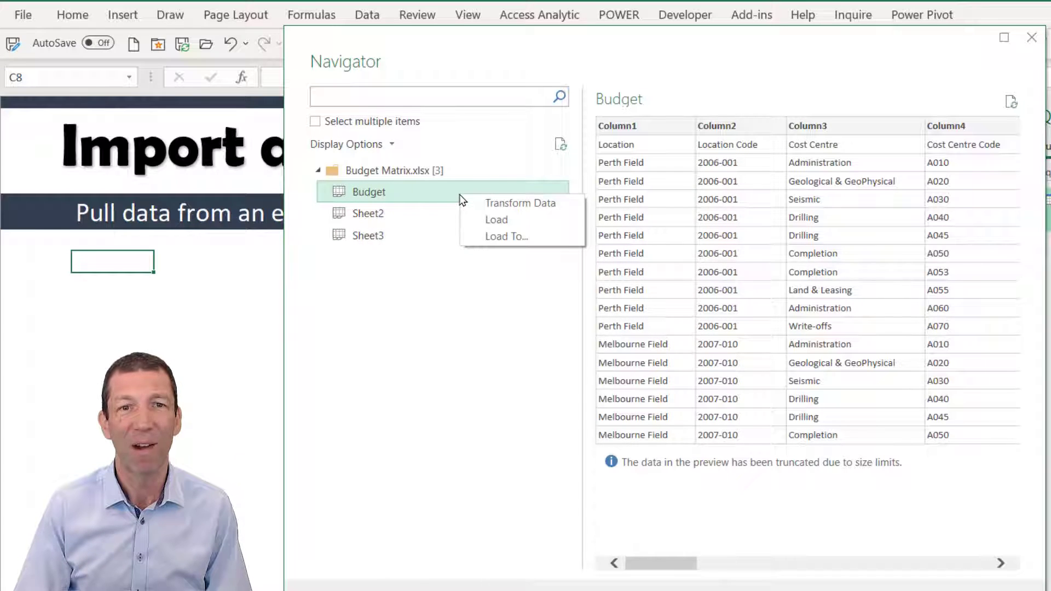
click(519, 206)
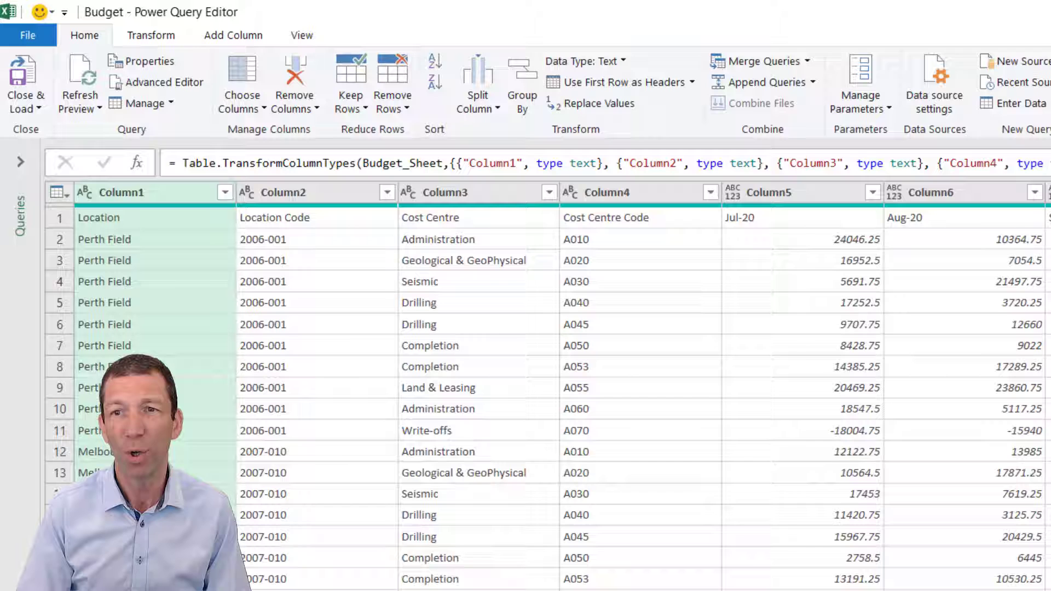
Step: Delete the Changed Type step and use the Budget table's first row as headers
key(Delete)
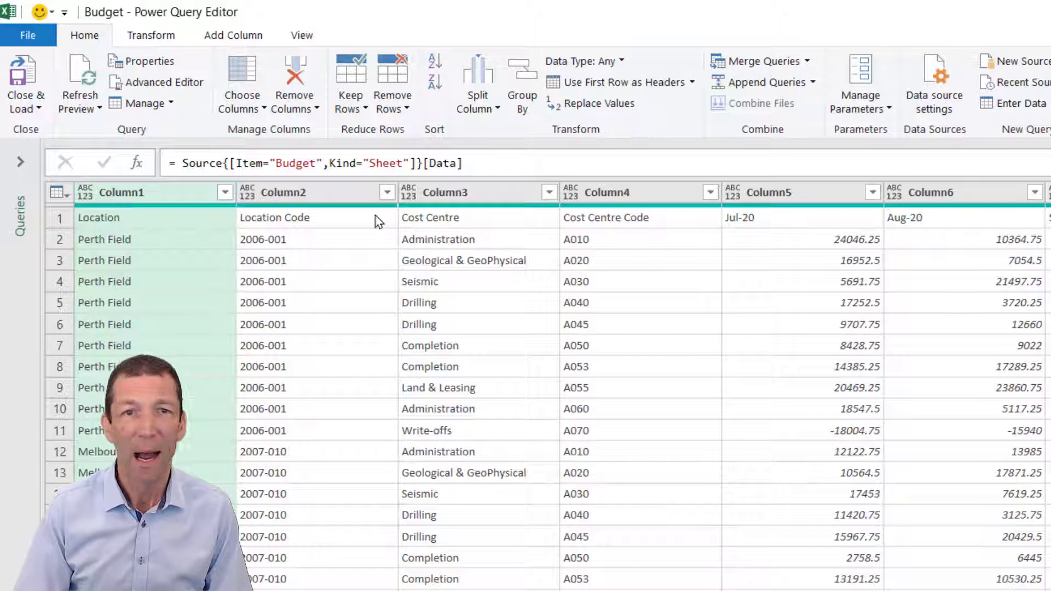
click(58, 224)
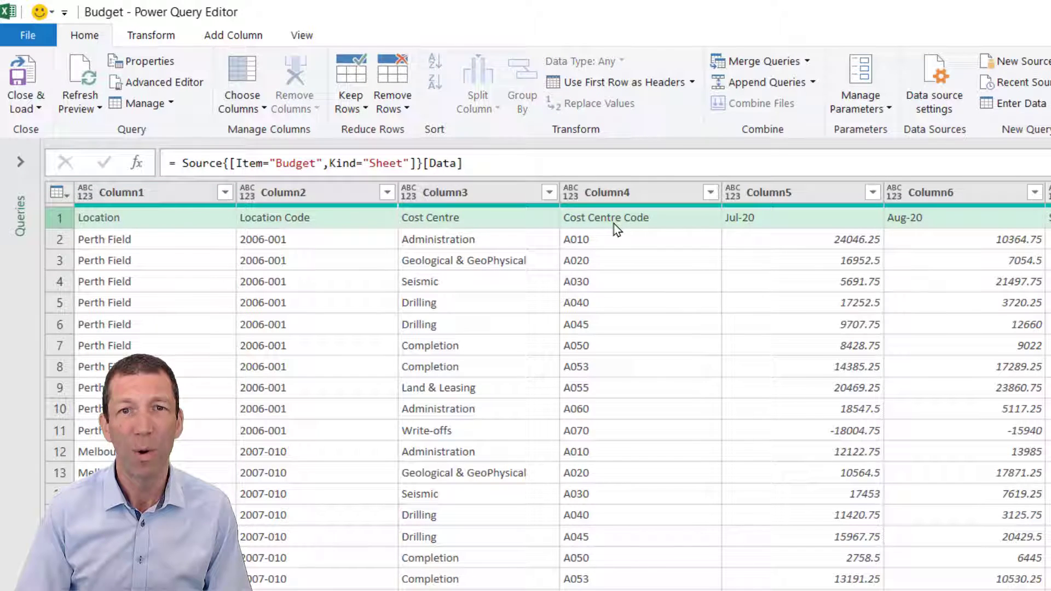
click(600, 85)
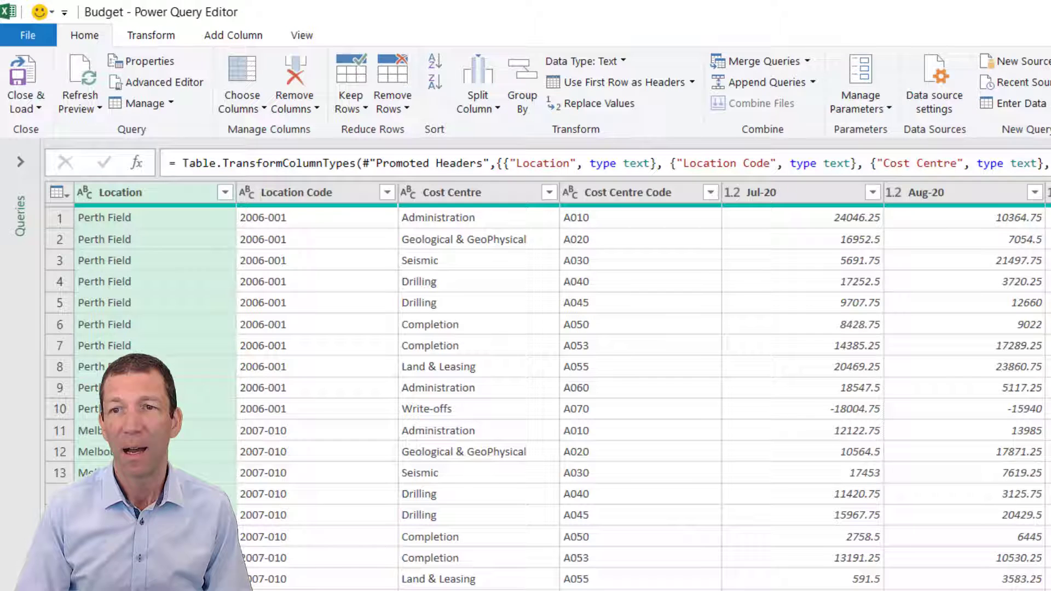
Step: Drop the new type change and remove the Location Code and Cost Centre Code columns
key(Delete)
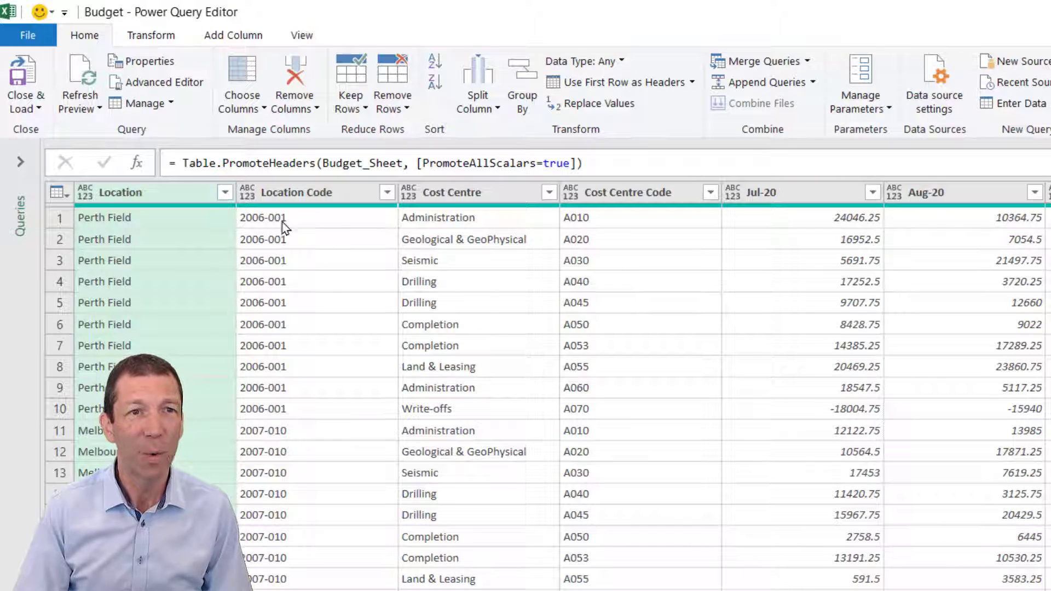
click(295, 192)
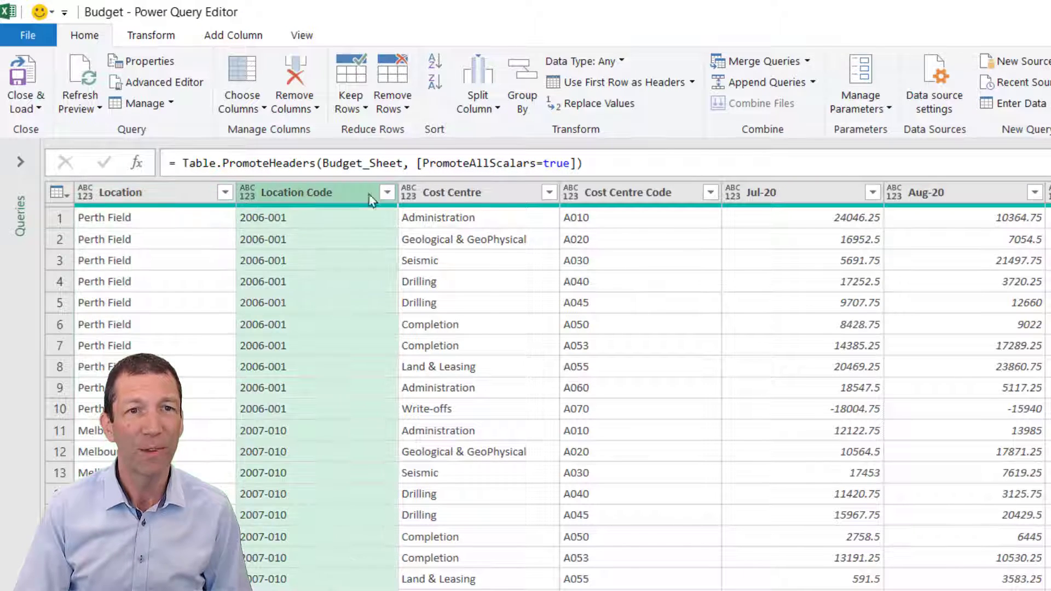
ctrl+click(656, 196)
right_click(649, 189)
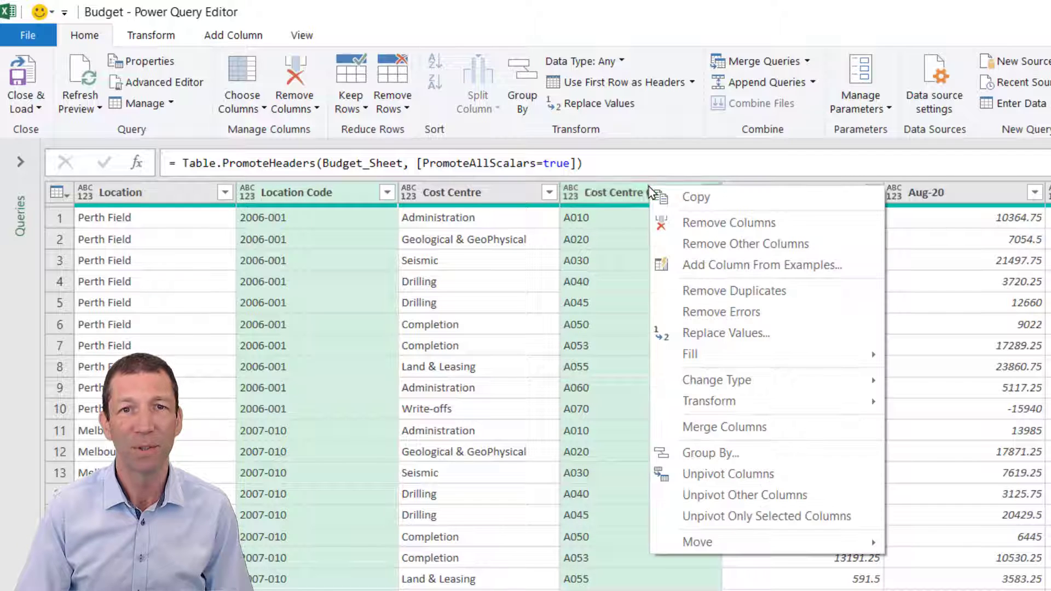
click(709, 223)
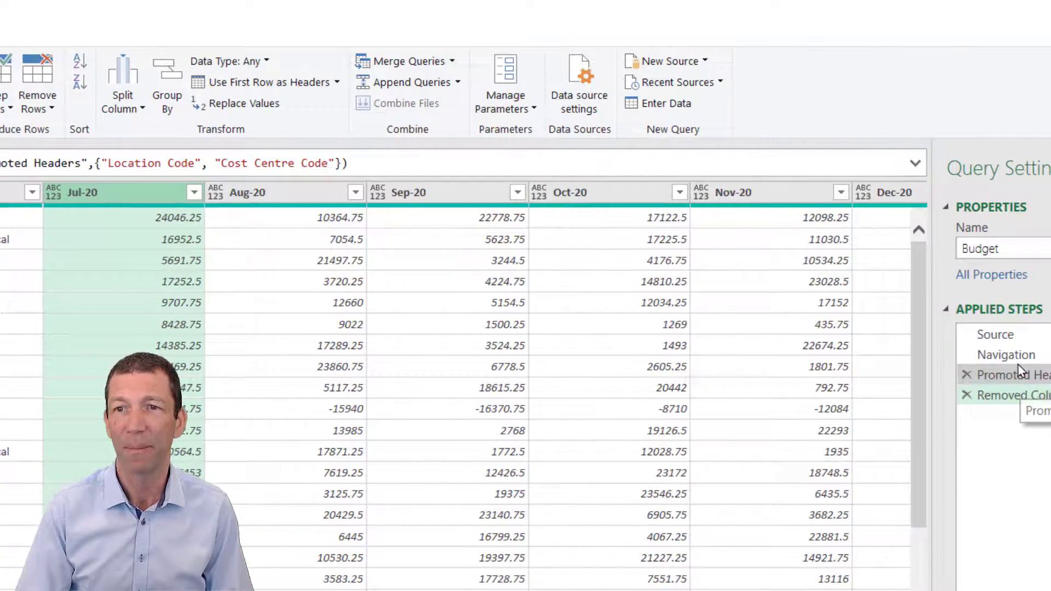
Step: Review the Applied Steps, then select the Location and Cost Centre columns
click(962, 362)
click(963, 375)
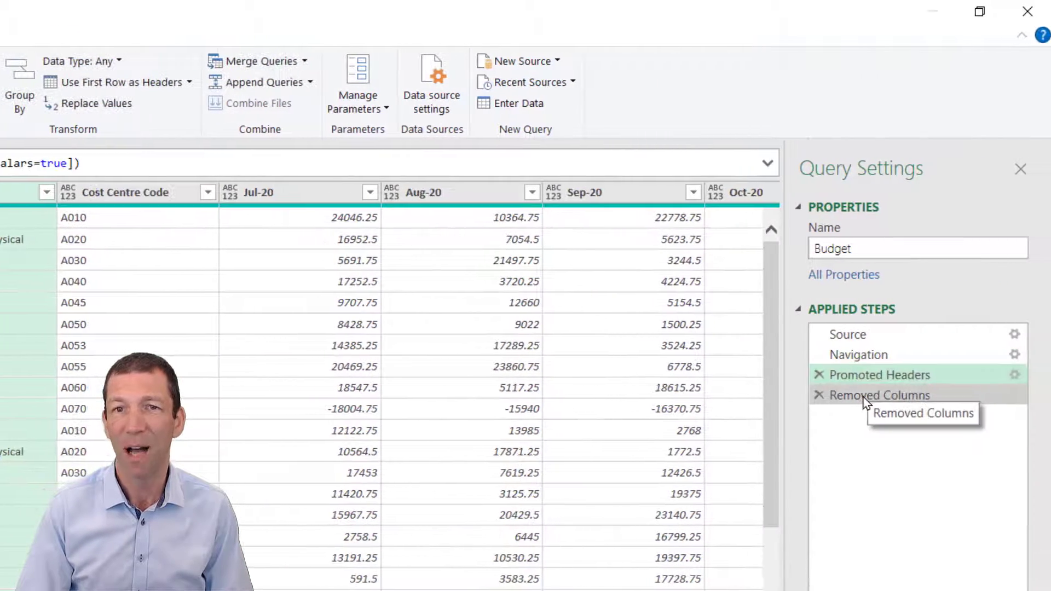
click(941, 395)
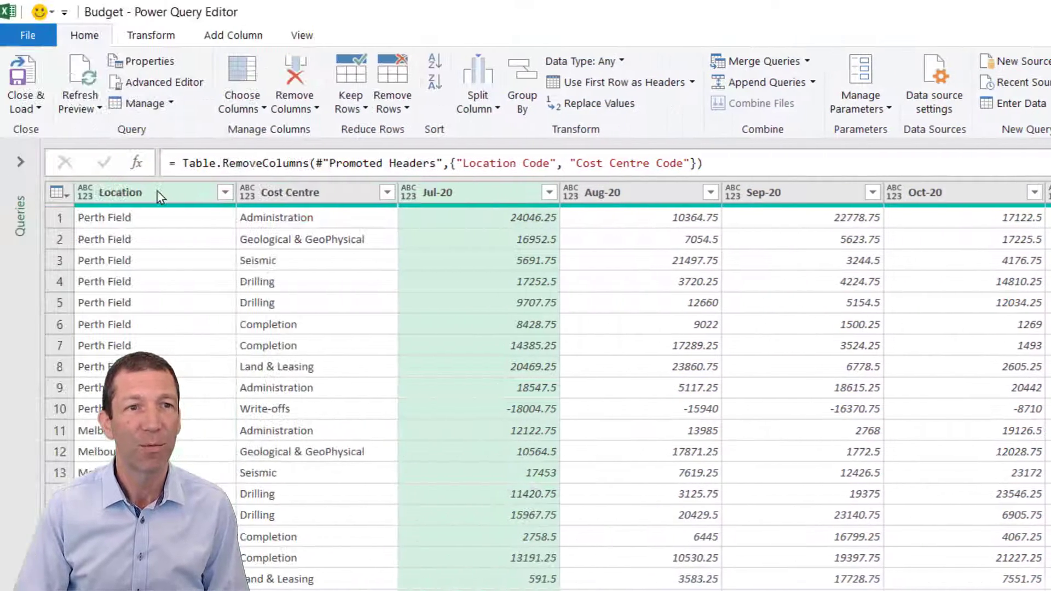
click(158, 196)
ctrl+click(317, 198)
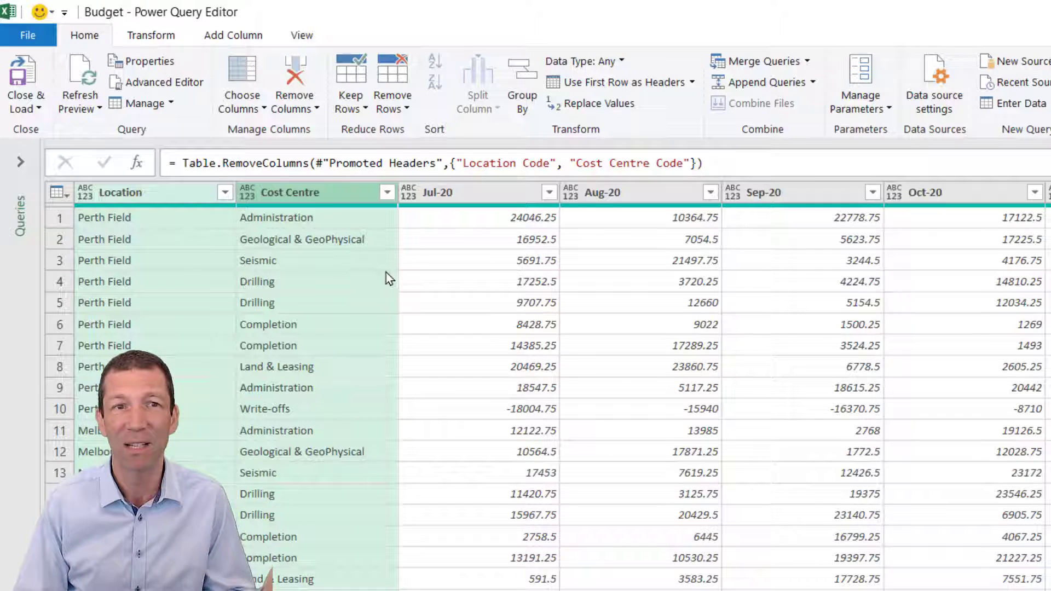
Step: Unpivot all columns other than Location and Cost Centre
right_click(316, 191)
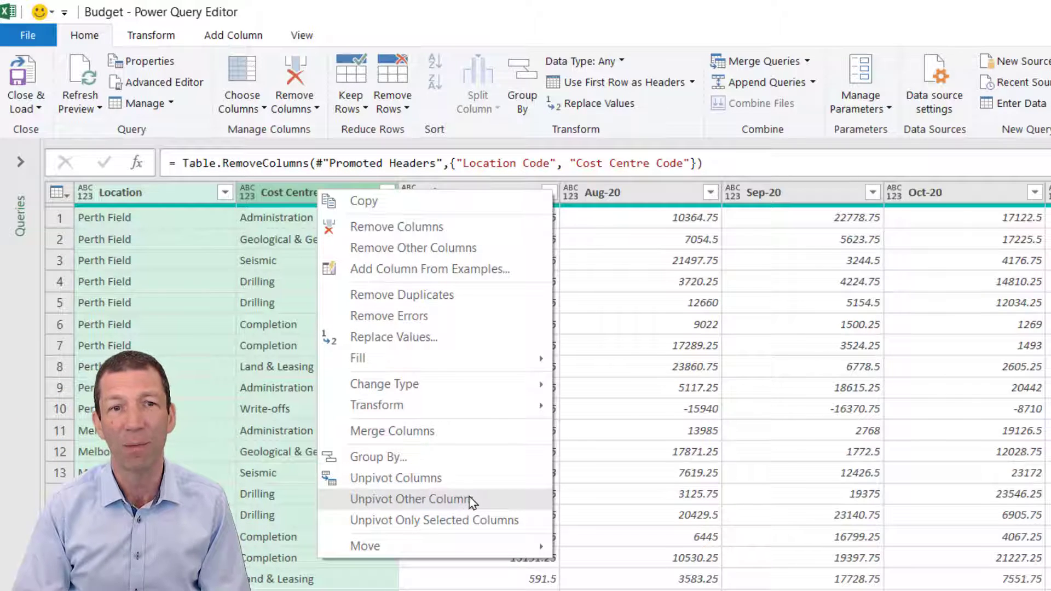
click(510, 496)
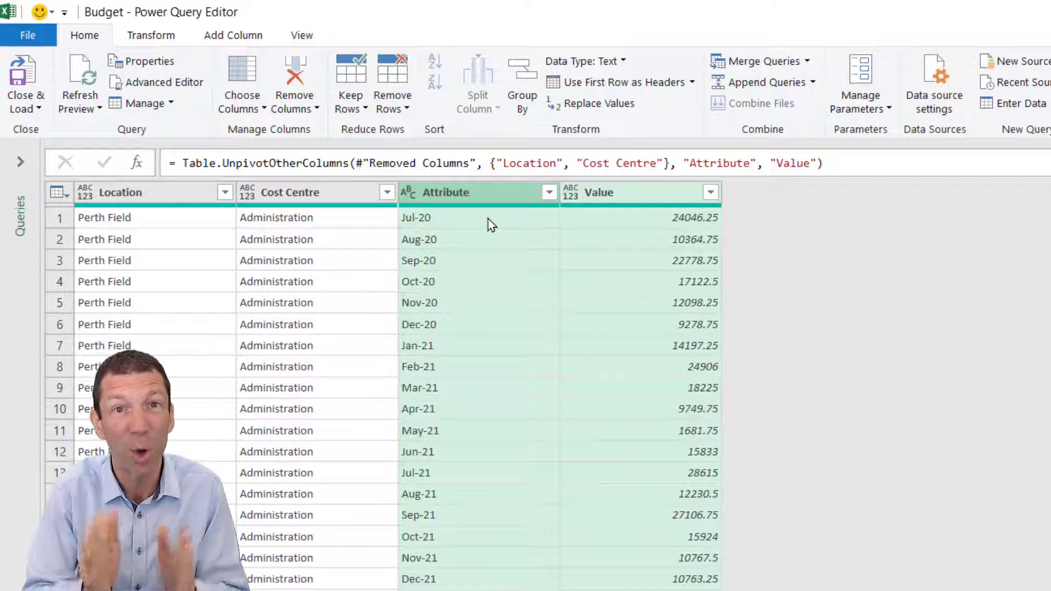
Step: Rename the Attribute column to Date and the Value column to Budget
click(455, 192)
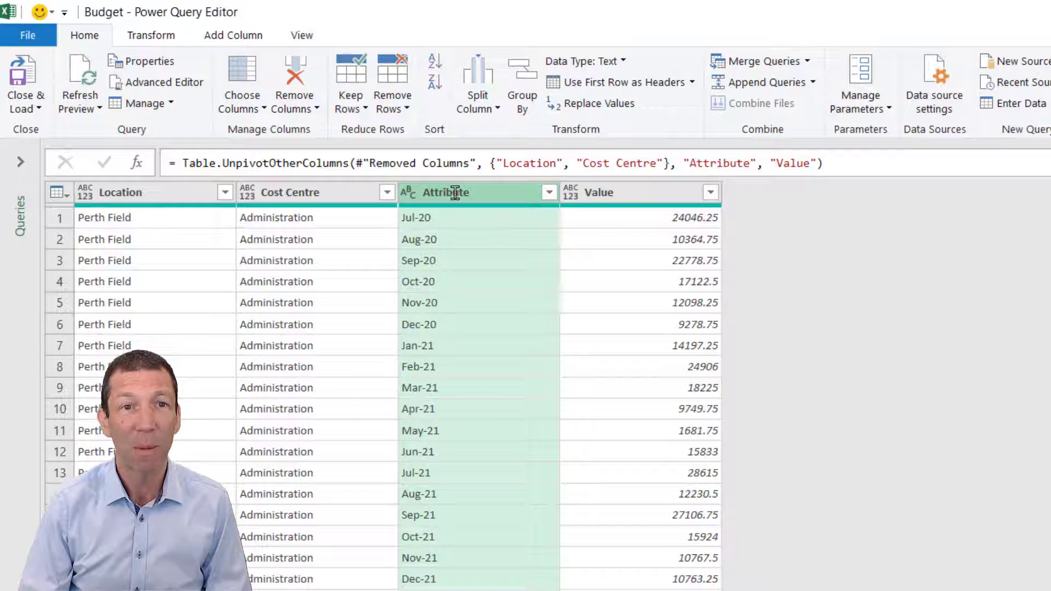
double_click(454, 193)
text(Date)
key(Return)
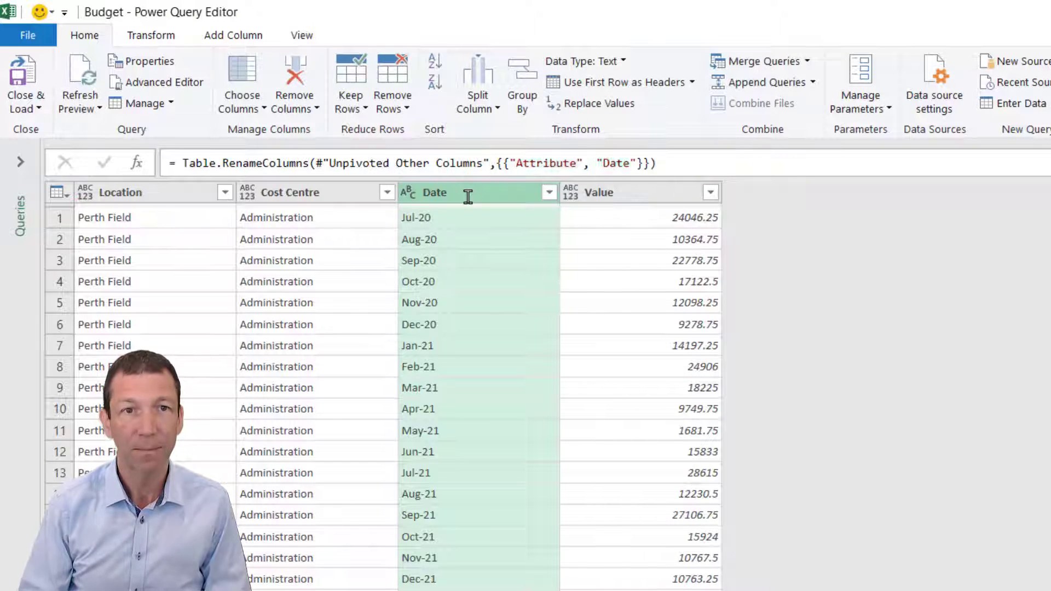
click(648, 200)
double_click(648, 200)
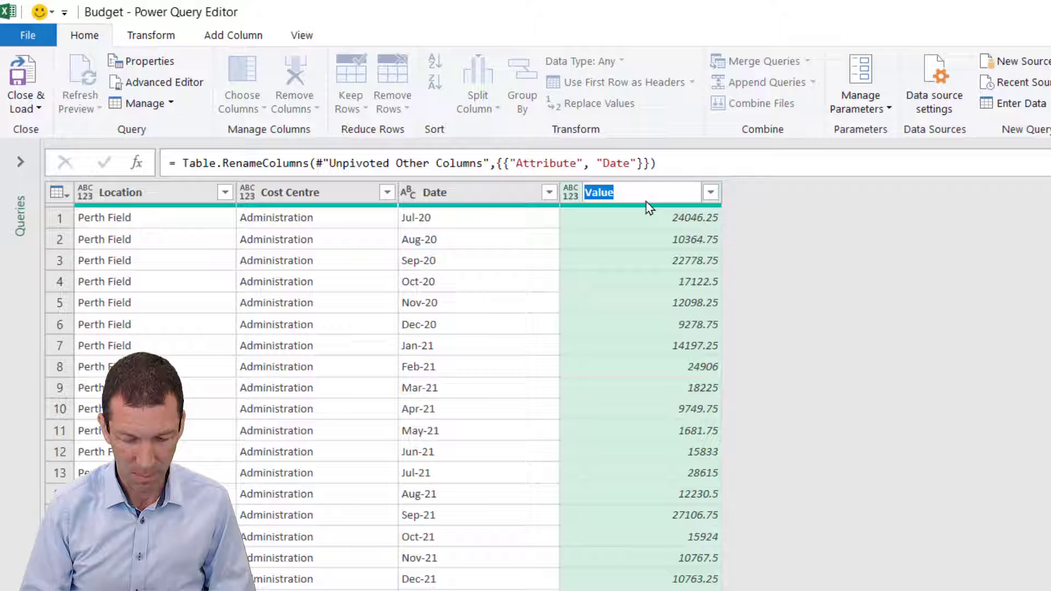
text(Budget)
key(Return)
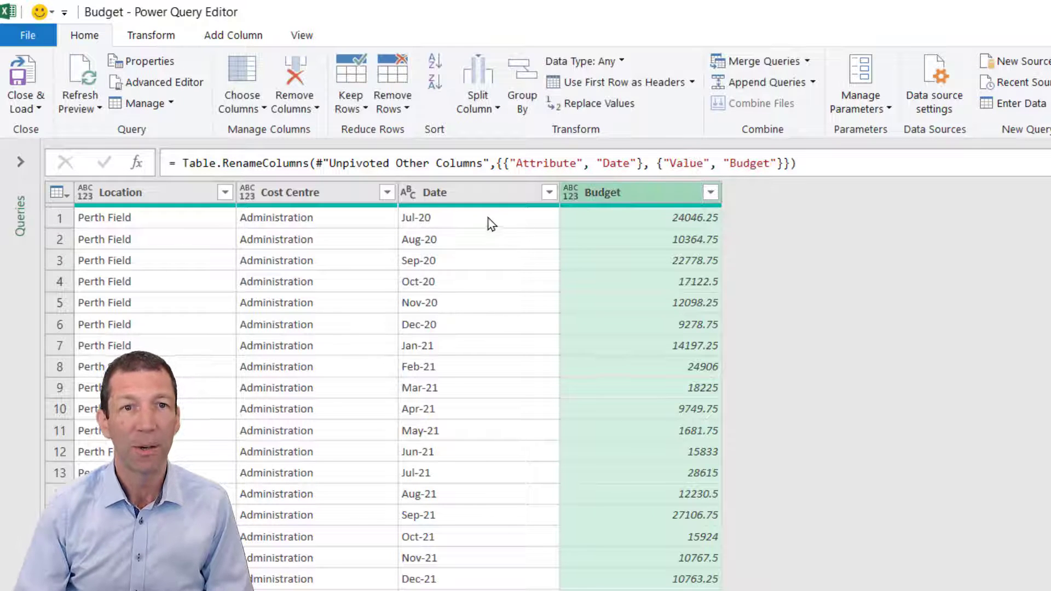
Step: Set the Date column to date type and Budget to whole number
click(402, 191)
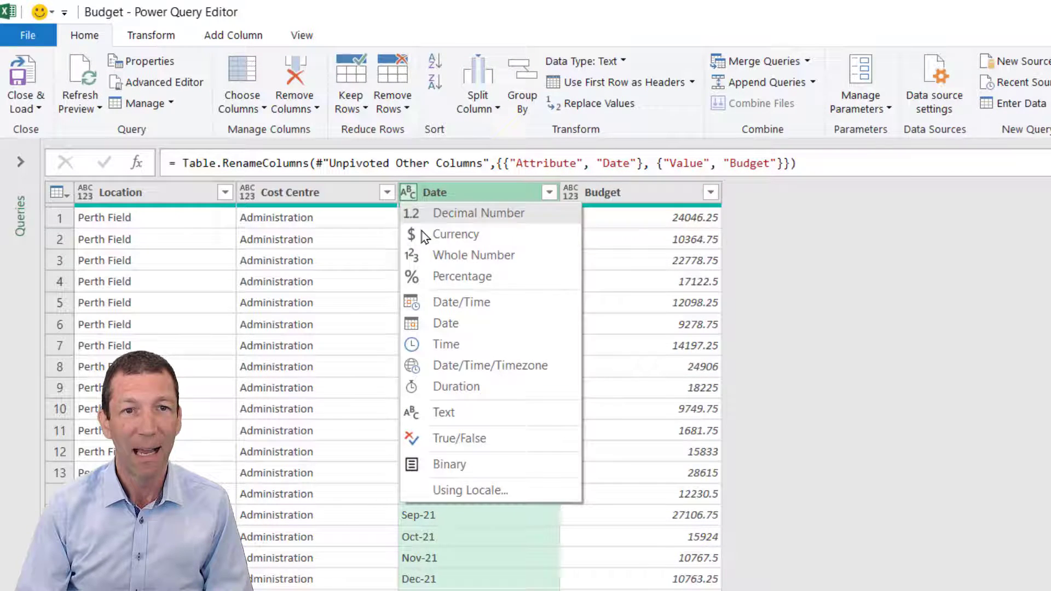
click(422, 327)
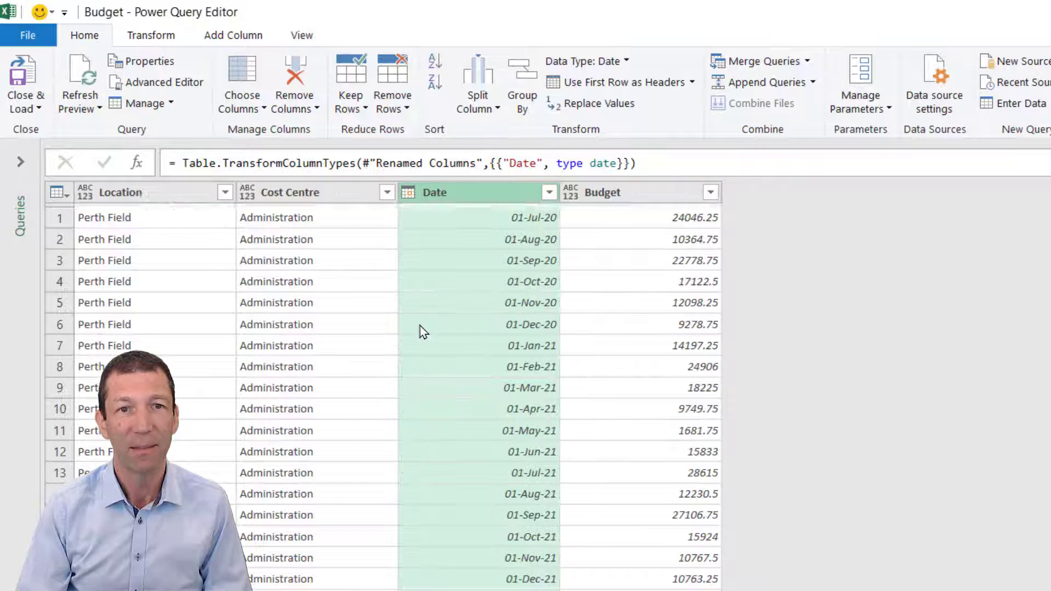
click(570, 192)
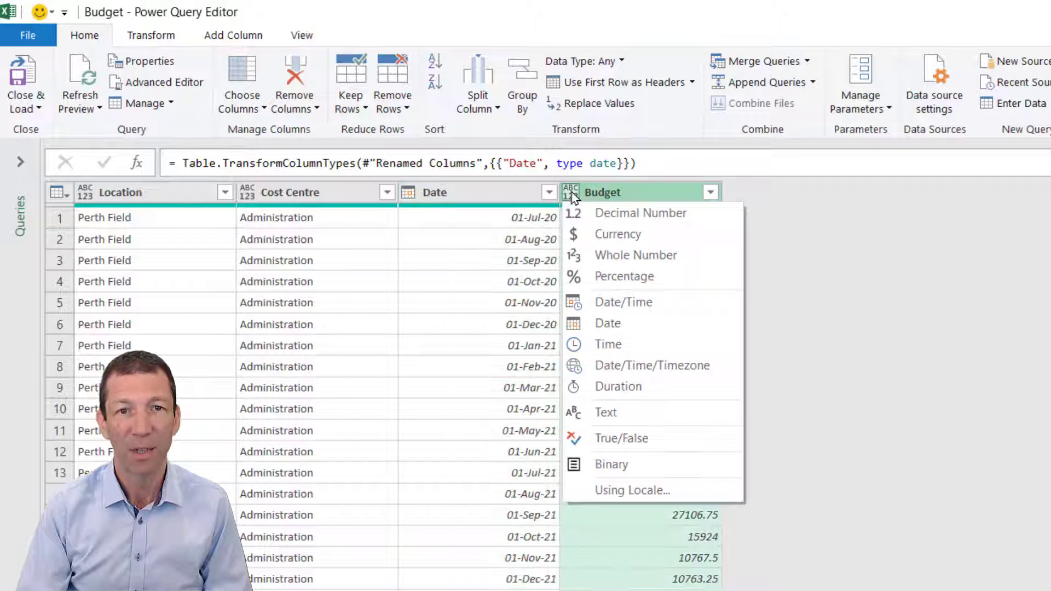
click(617, 265)
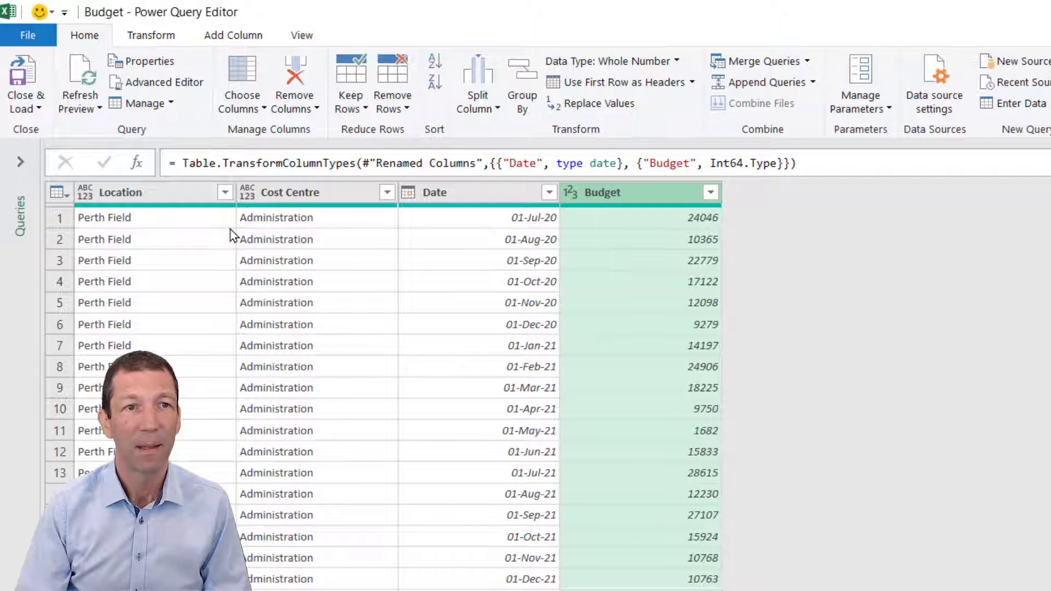
Step: Set the Location and Cost Centre columns to text type
click(135, 197)
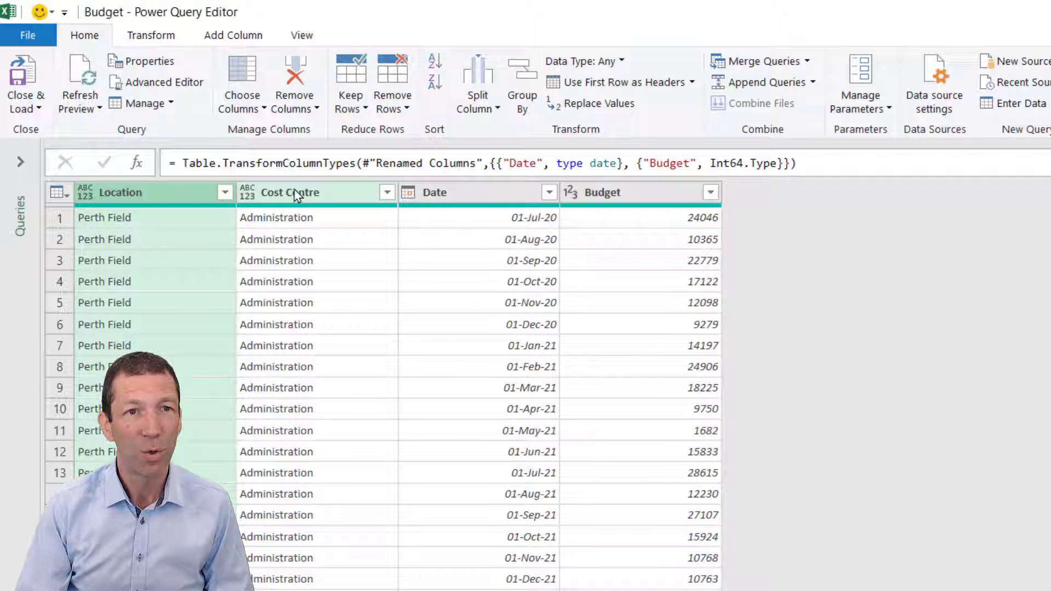
click(293, 195)
ctrl+click(175, 194)
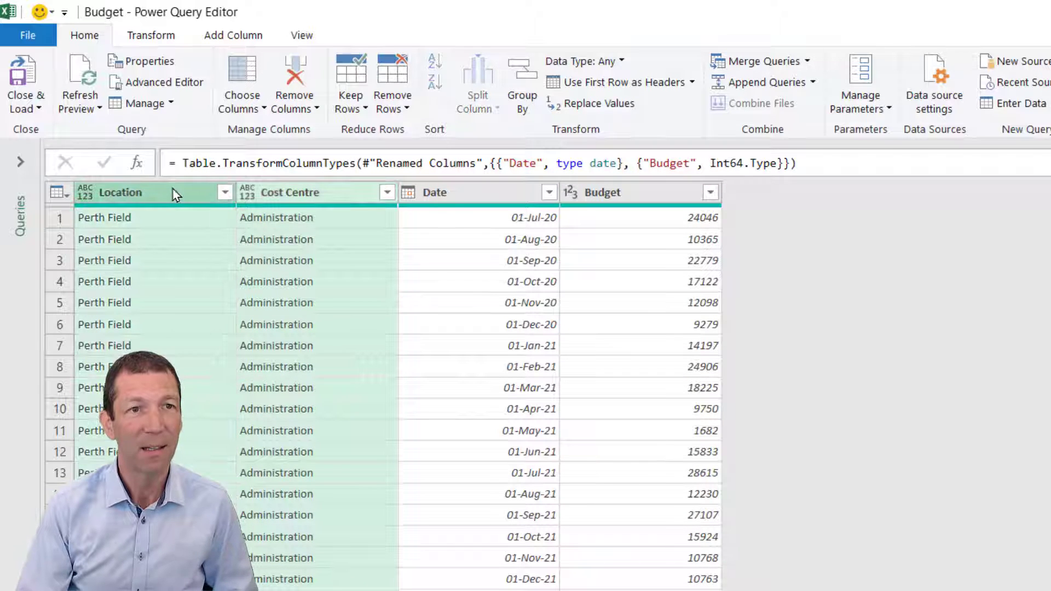
click(85, 192)
click(164, 410)
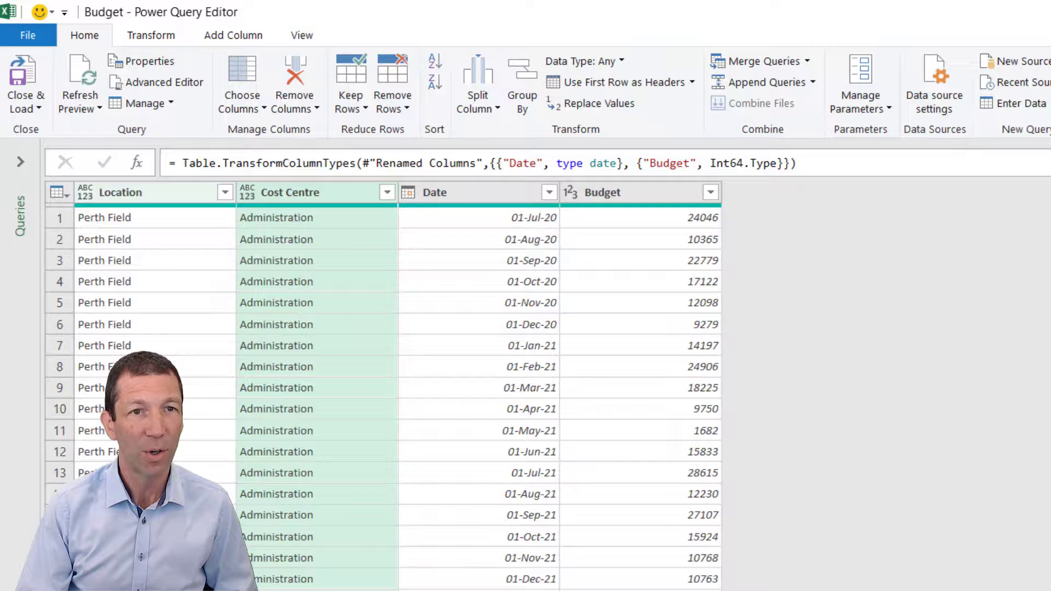
click(85, 192)
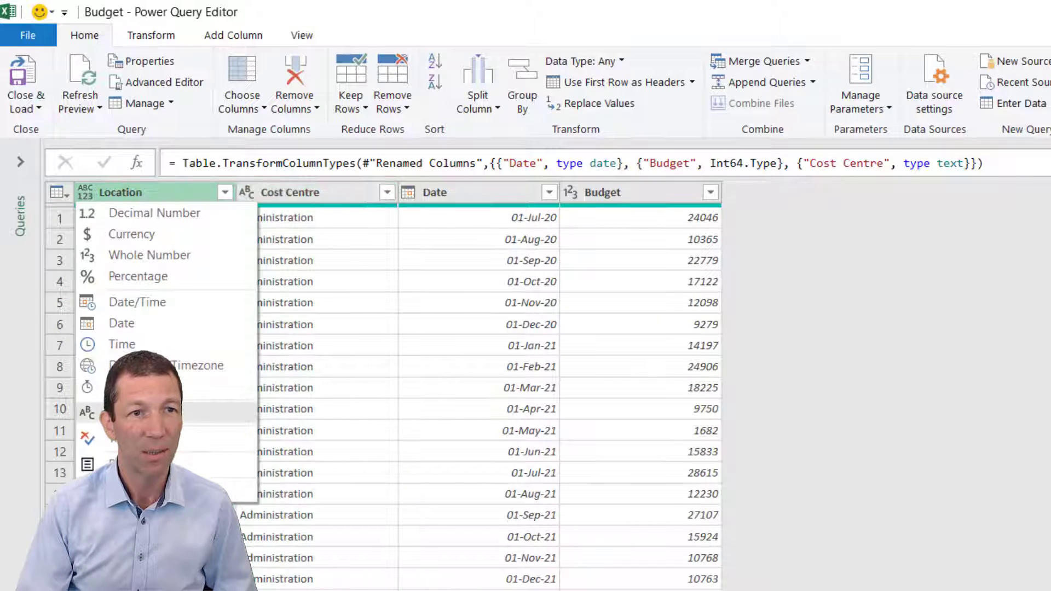
click(164, 411)
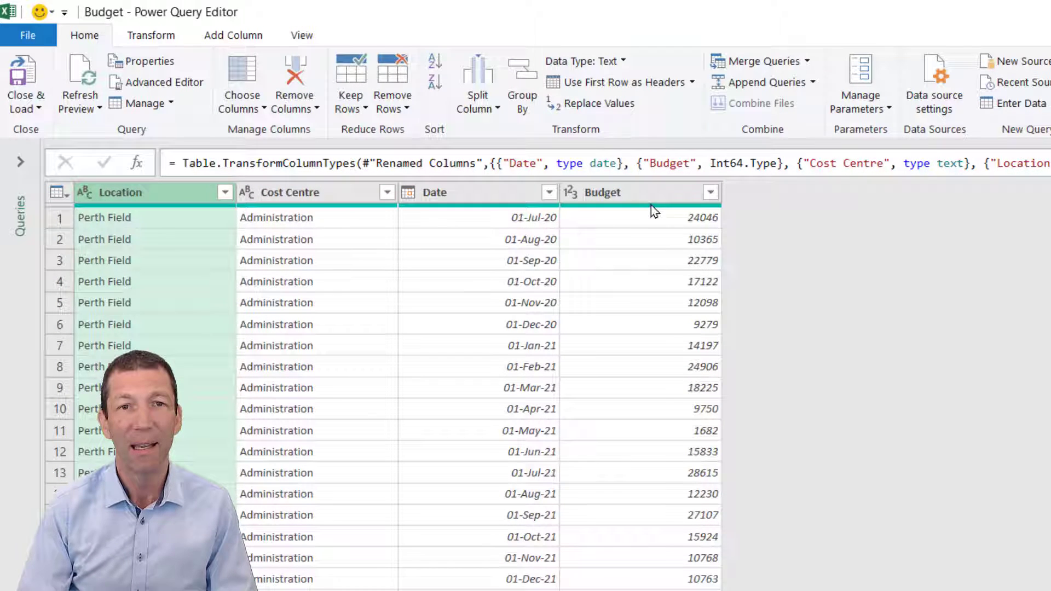
click(464, 192)
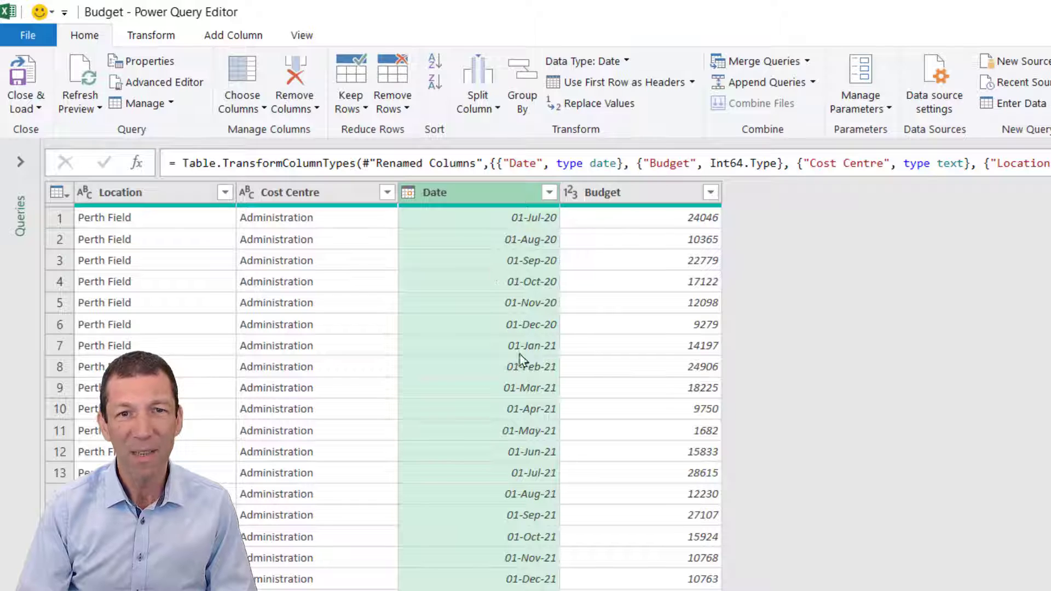
Step: Transform the Date column to End of Month, giving dates like 31-Jul-20
right_click(502, 189)
mouse_move(613, 384)
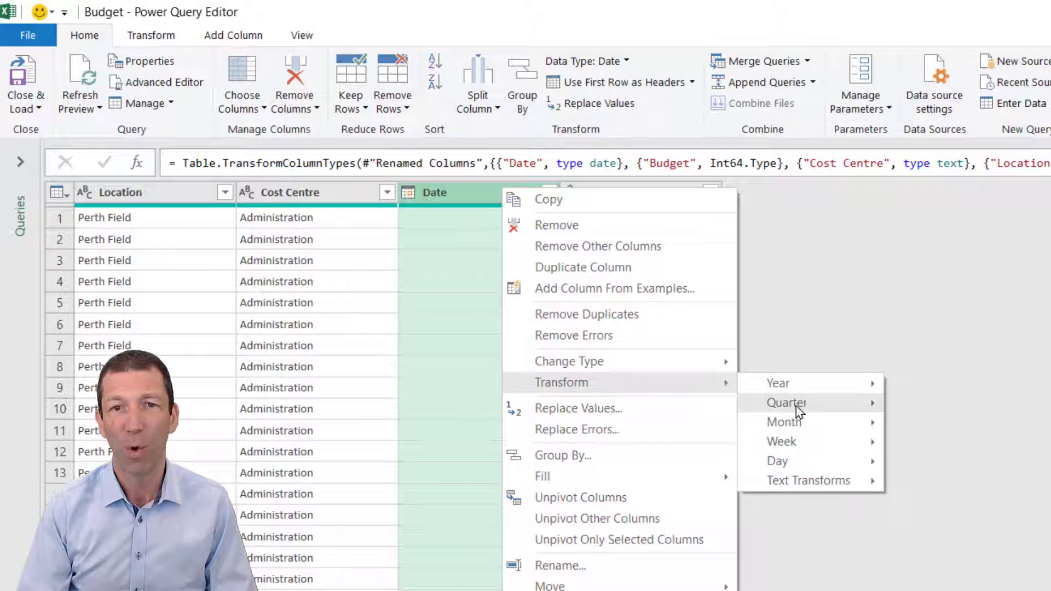
mouse_move(811, 424)
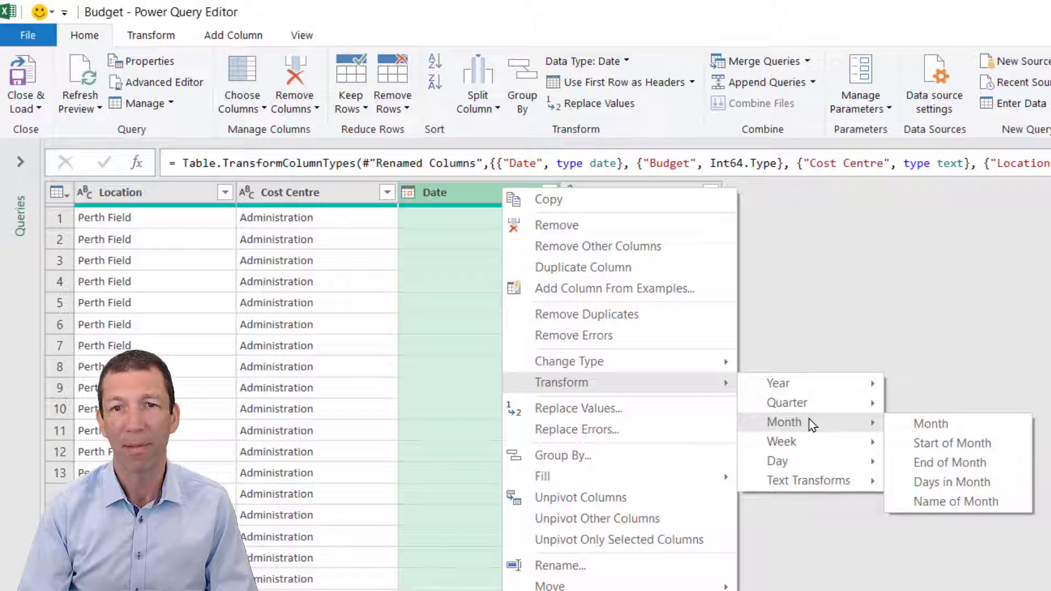
click(976, 468)
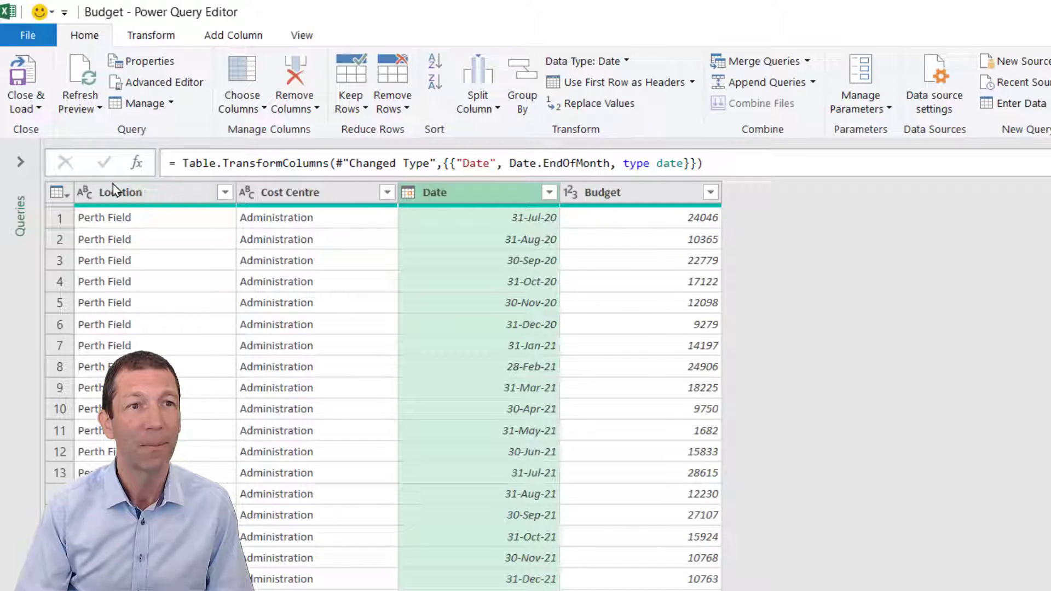
click(40, 109)
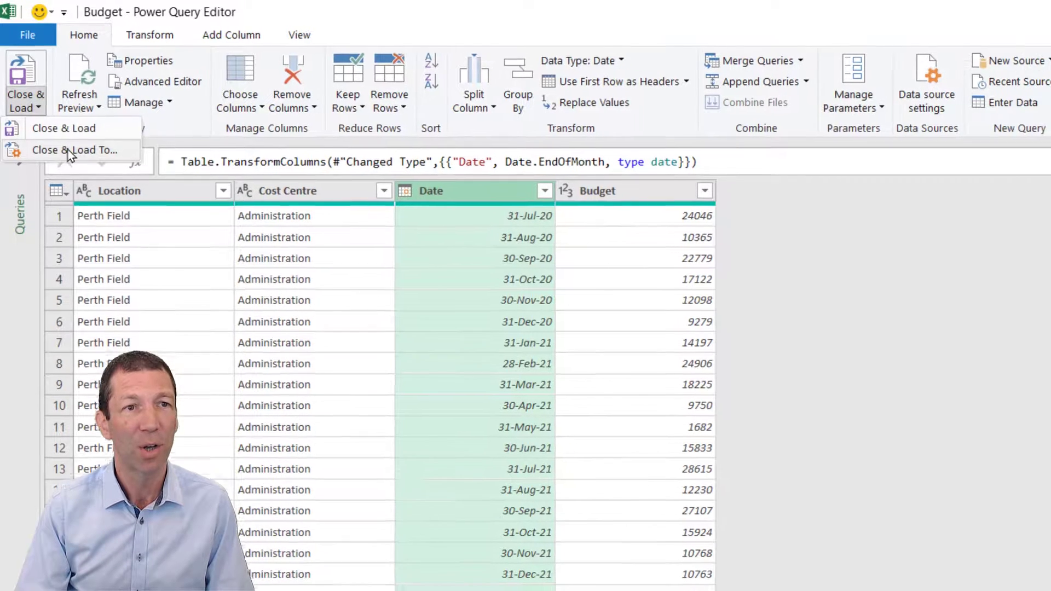
Step: Load the Budget query as a table at C8 on this sheet and scroll through its 1,200 rows
click(70, 151)
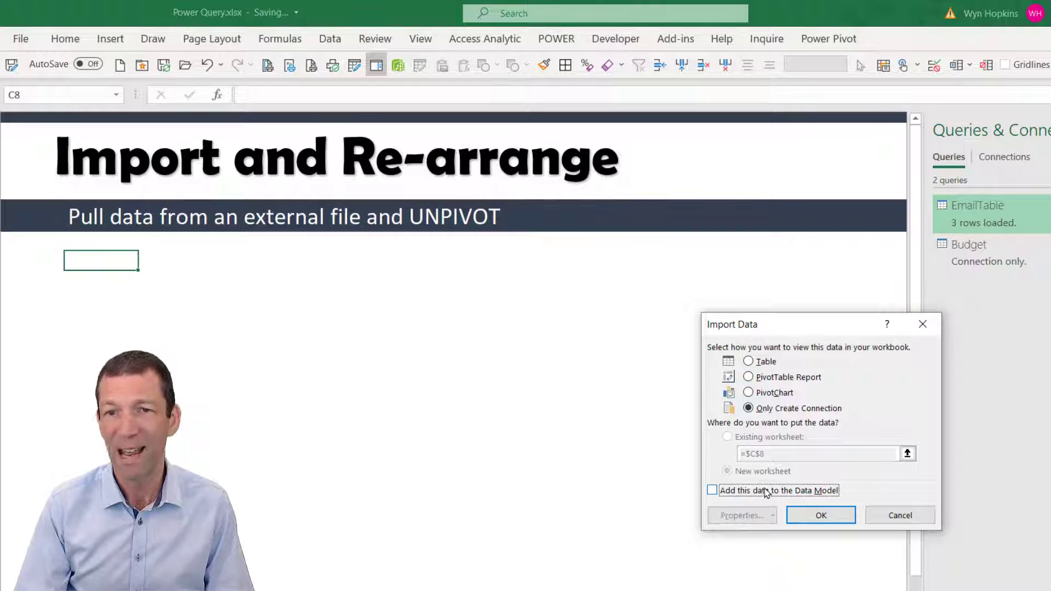
click(748, 361)
click(727, 436)
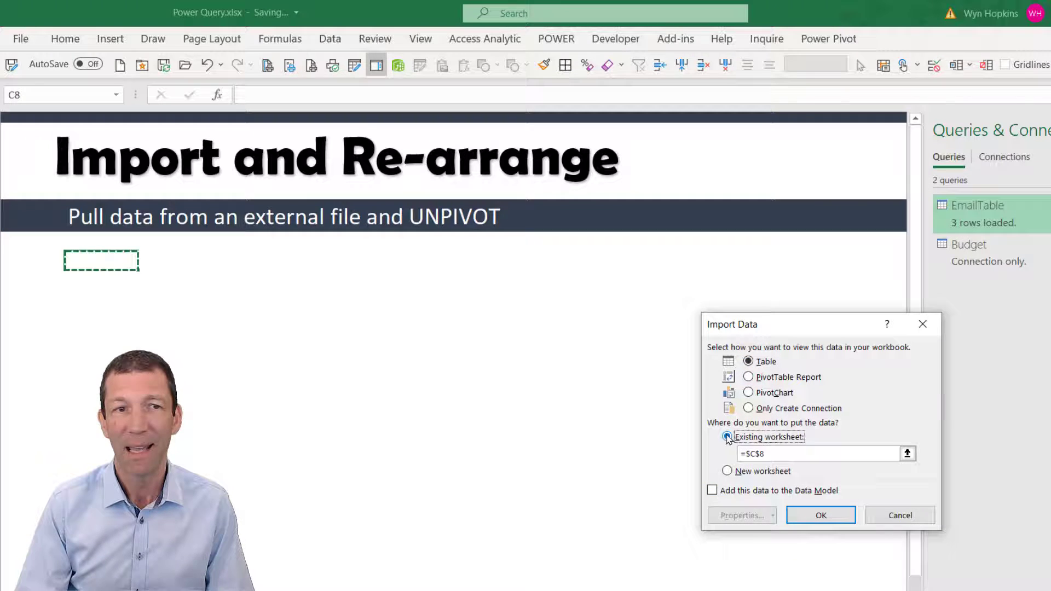
click(823, 514)
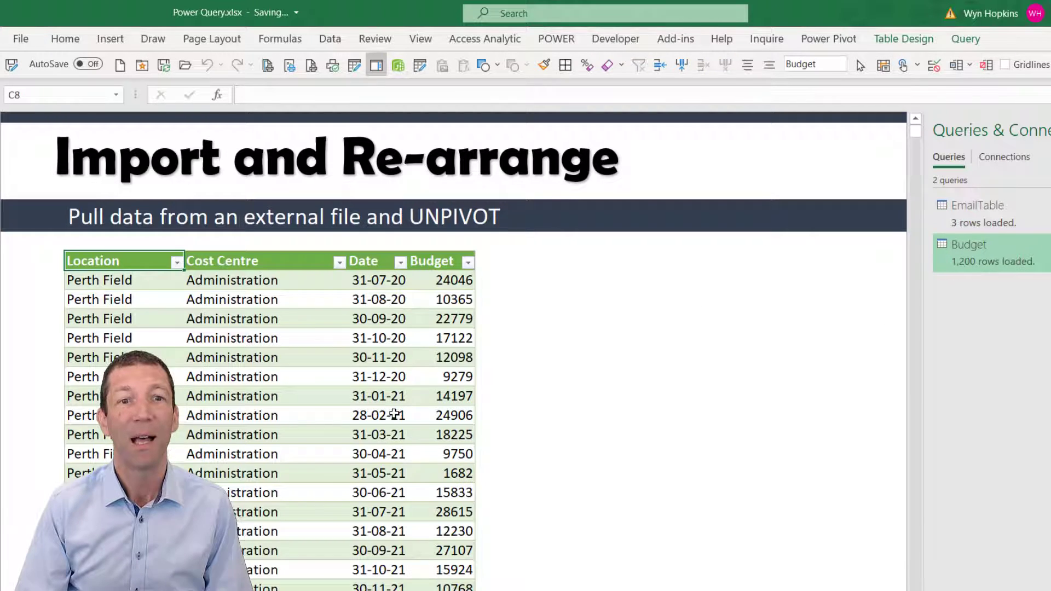
scroll(394, 414, down, 3)
scroll(394, 414, down, 5)
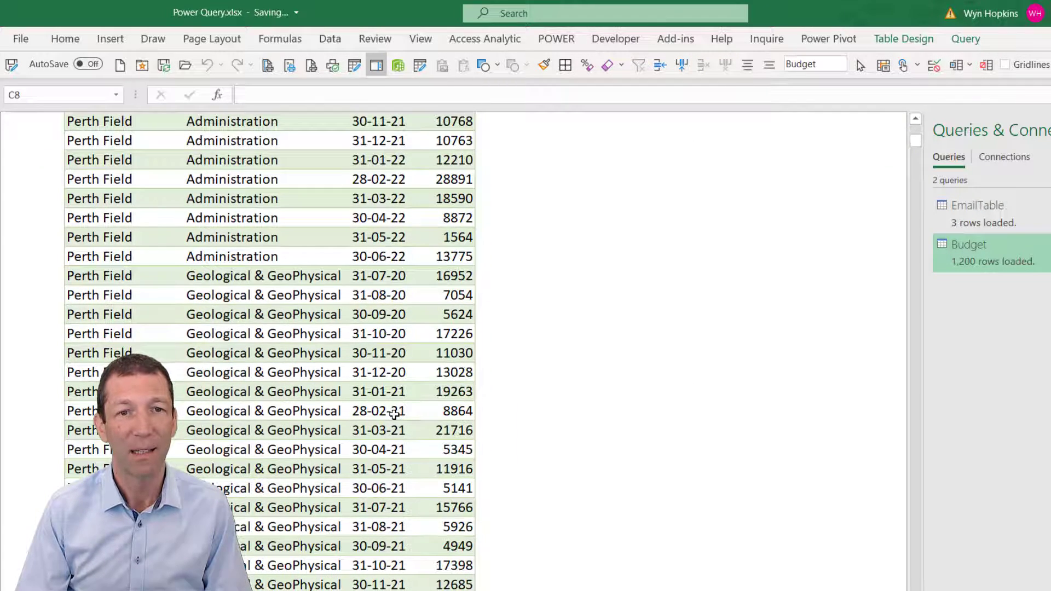
scroll(394, 414, up, 8)
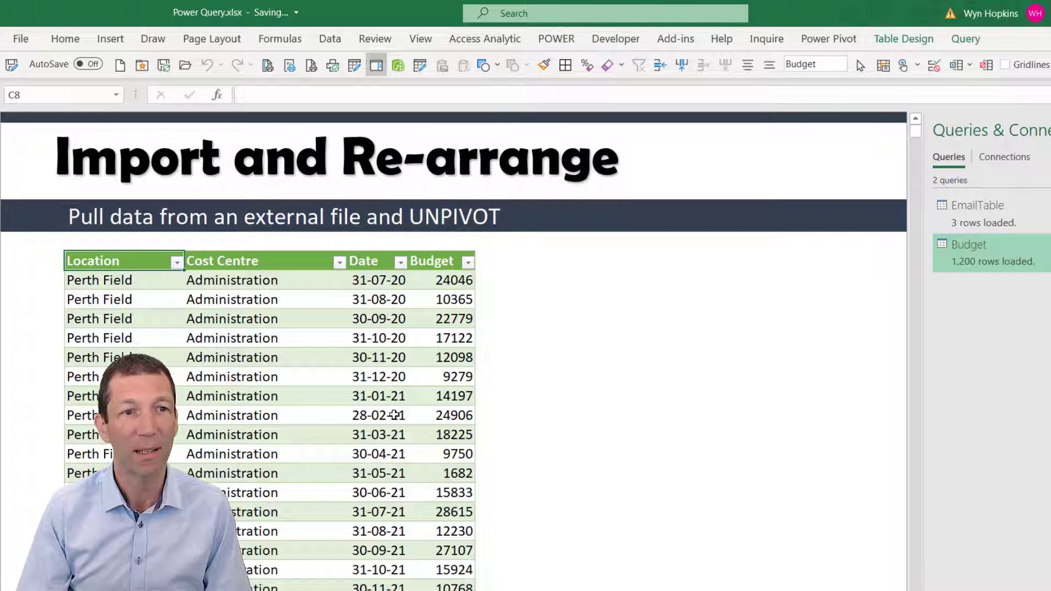
Step: Clear the Location, Cost Centre and Date values in C13:E17 of the Budget table
drag(99, 356, 403, 438)
key(Delete)
click(363, 336)
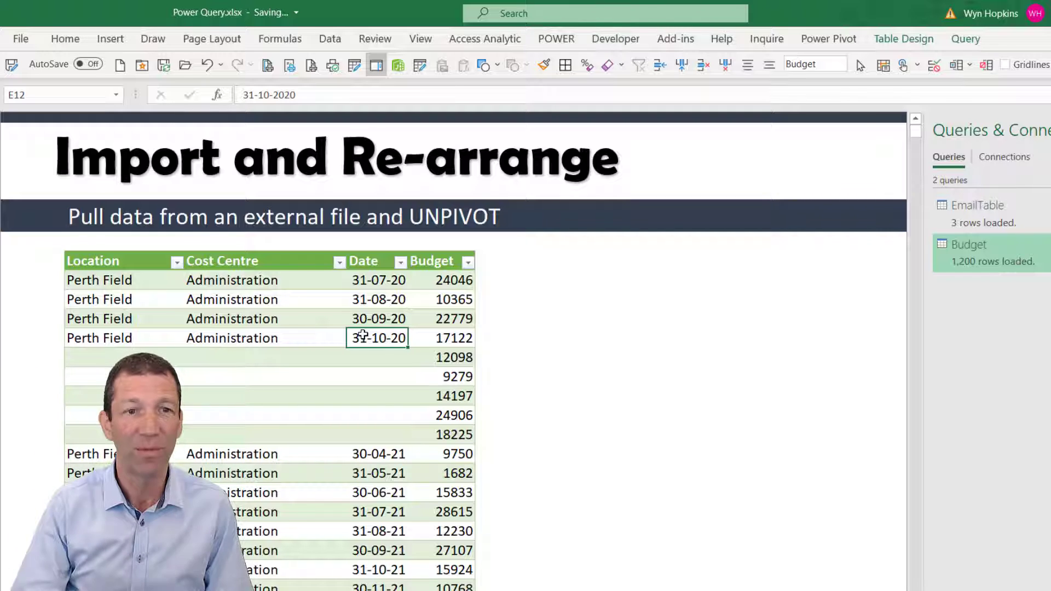
Step: Refresh the Budget table to restore the cleared rows, then move to the Consolidate and Load sheet
right_click(242, 335)
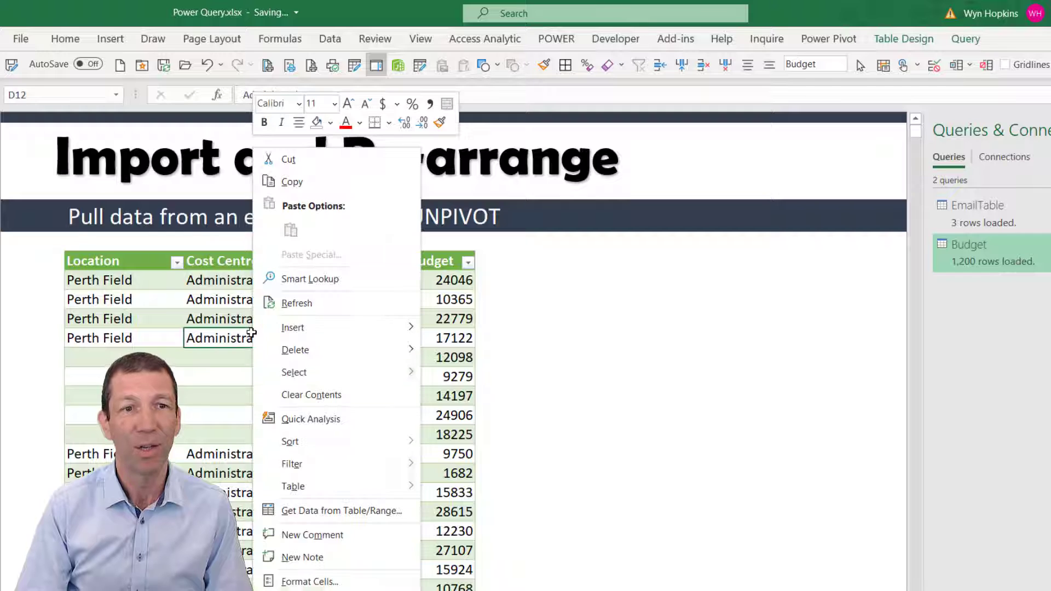
click(307, 309)
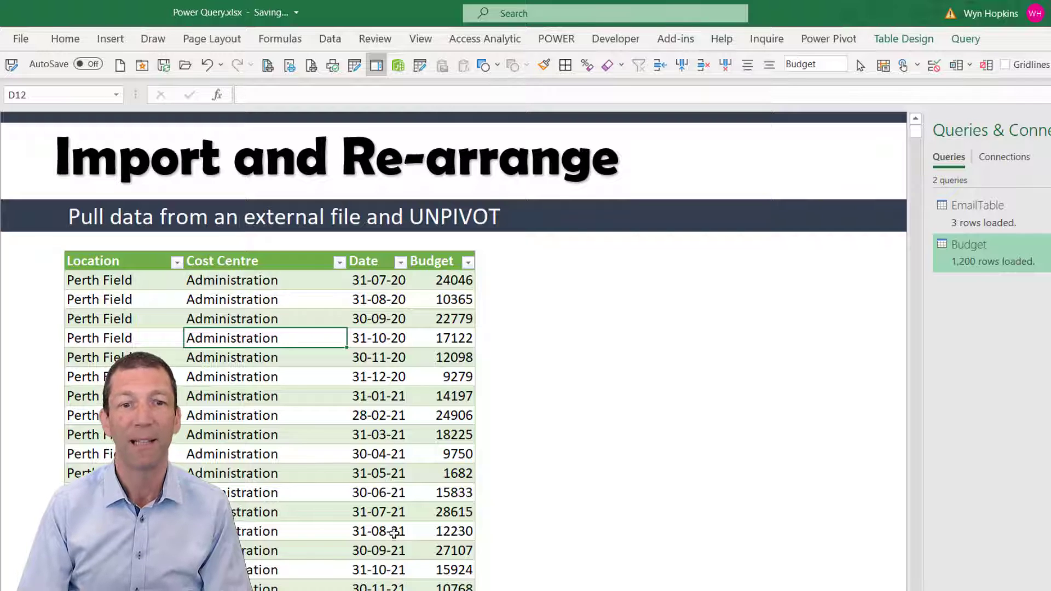
key(ctrl+Page_Down)
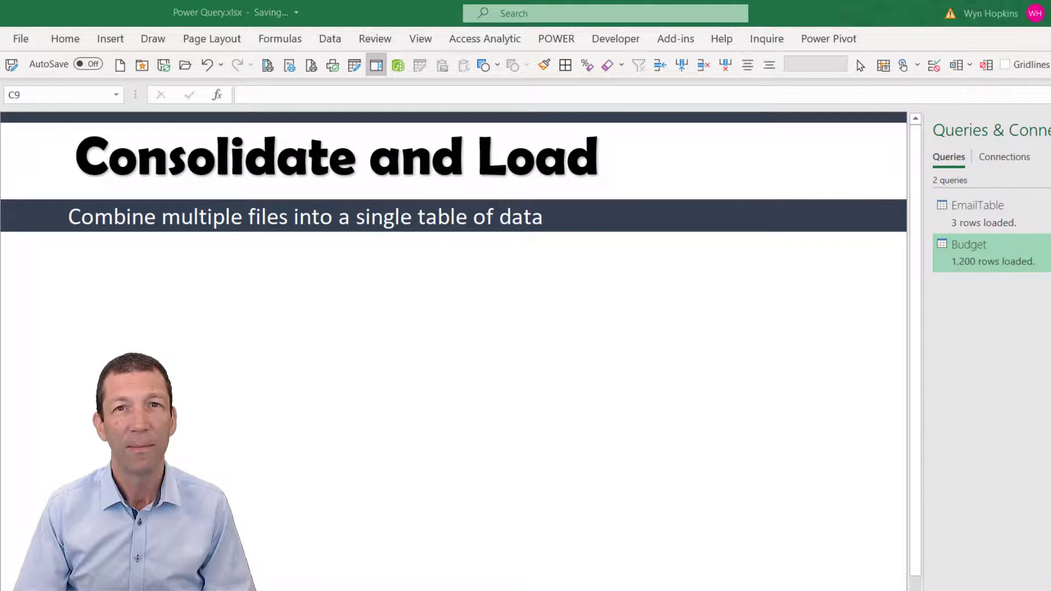
Step: Copy the BIG CSVs folder's full path from the maximised File Explorer window's address bar
key(alt+Tab)
drag(438, 125, 492, 123)
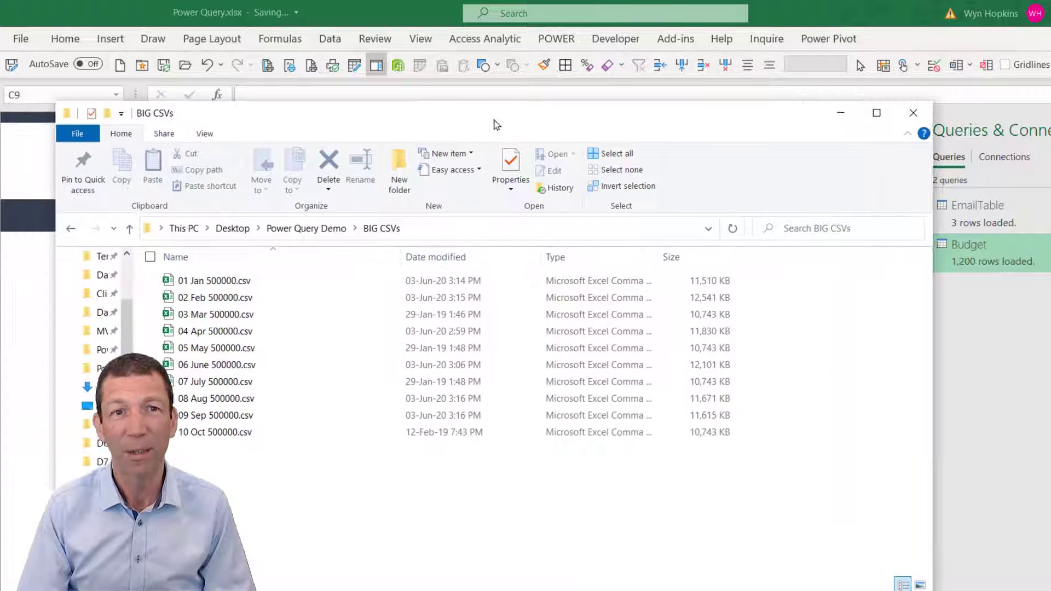
double_click(495, 116)
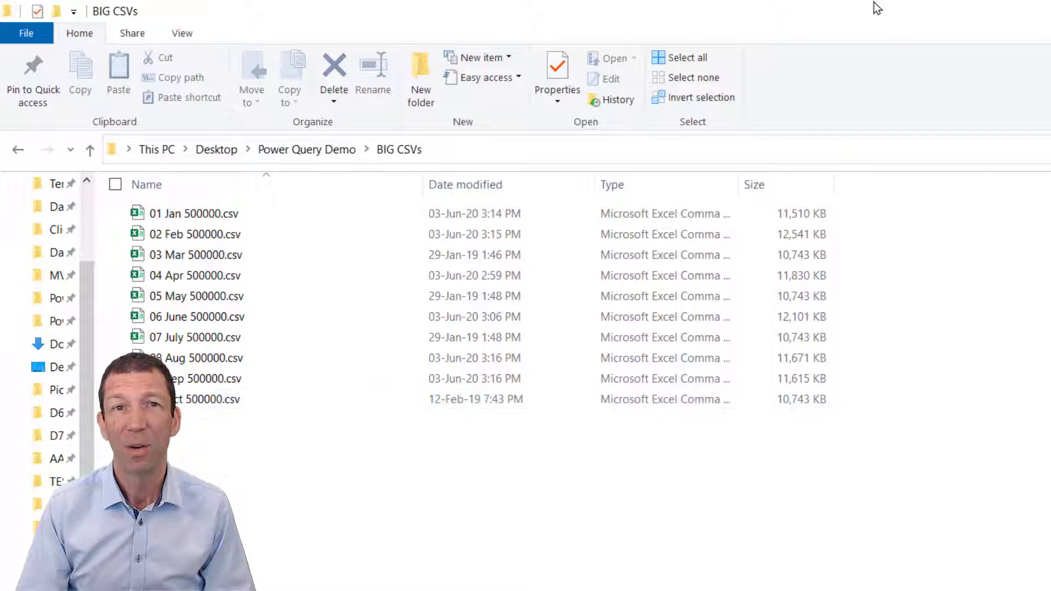
click(618, 149)
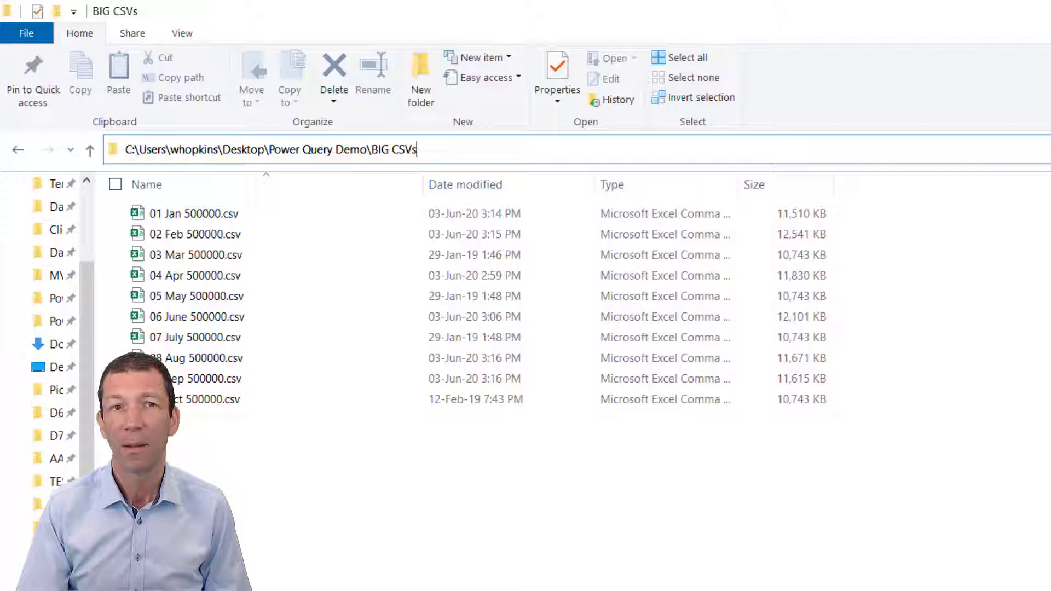
key(alt+Tab)
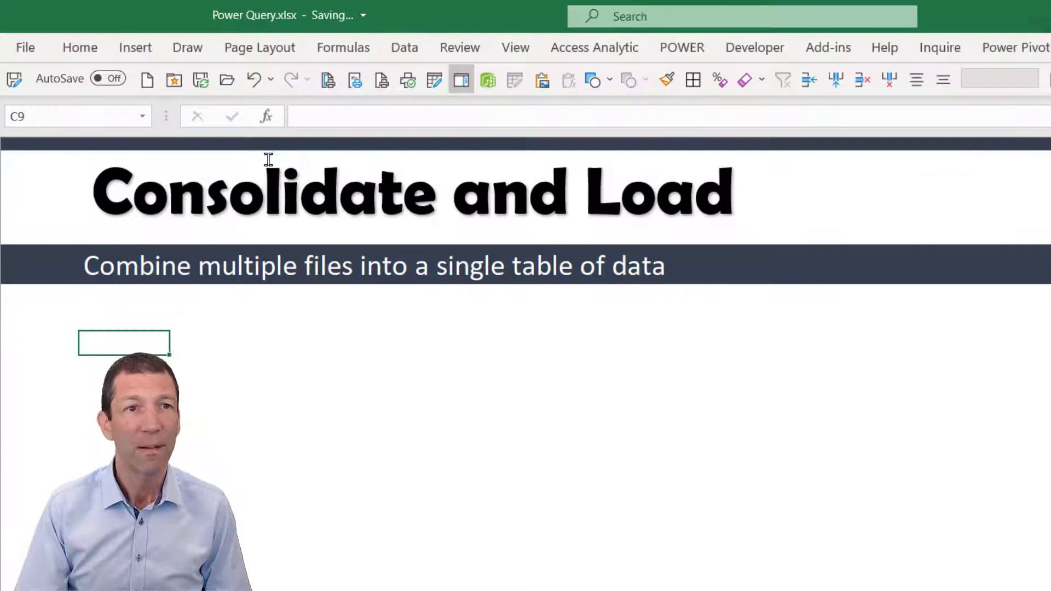
click(407, 51)
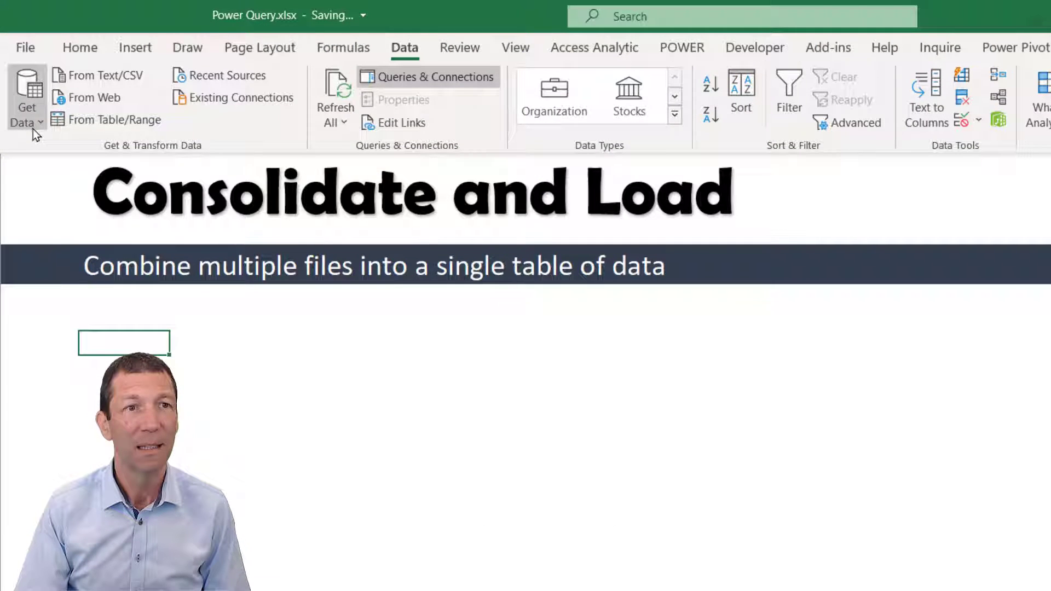
Step: Start a Get Data From Folder import using the pasted BIG CSVs folder path
click(32, 123)
mouse_move(60, 147)
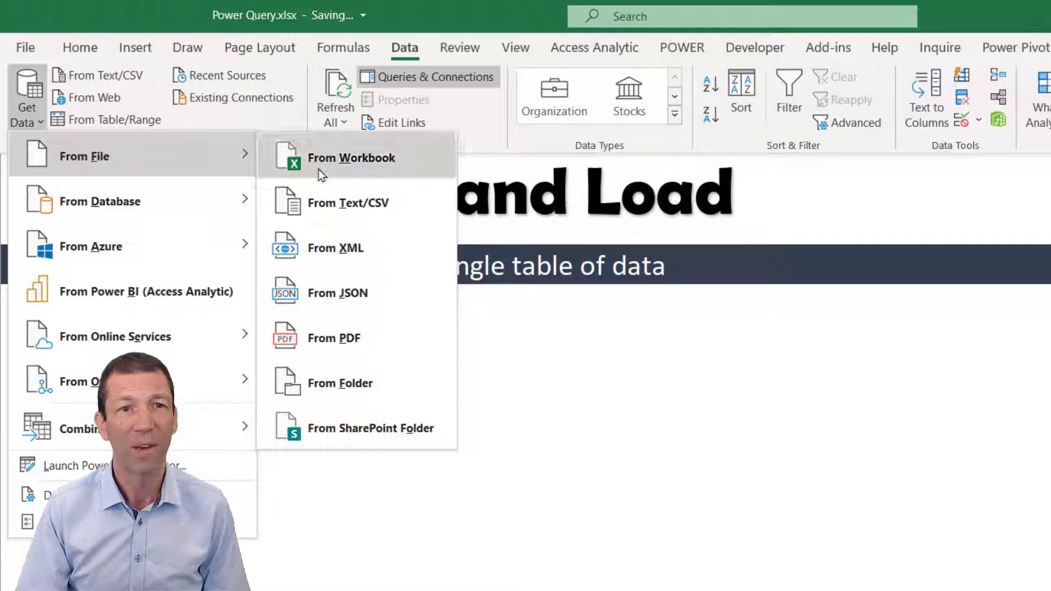
click(349, 383)
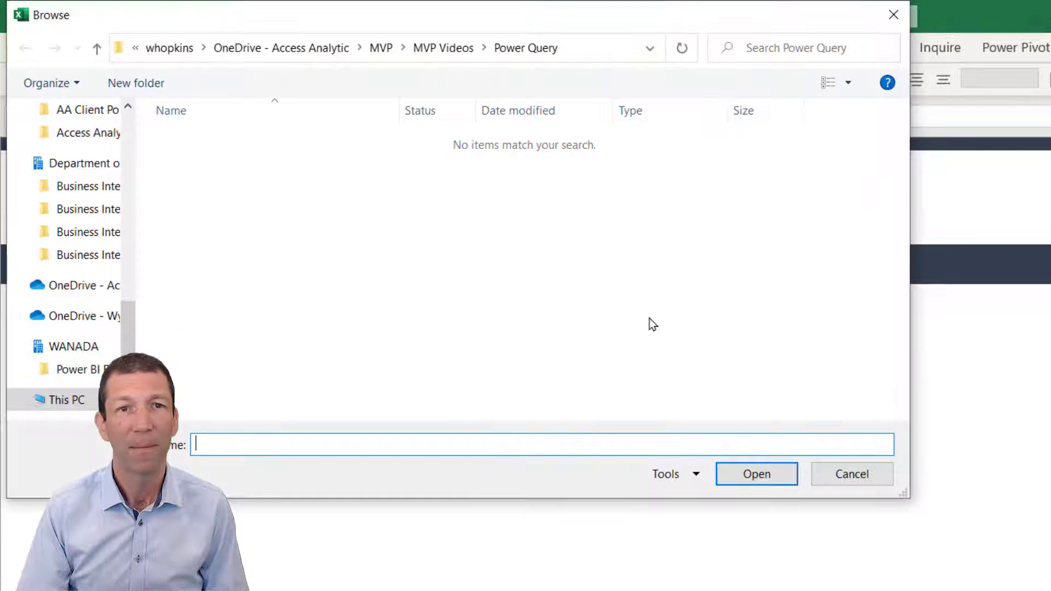
click(568, 51)
key(ctrl+v)
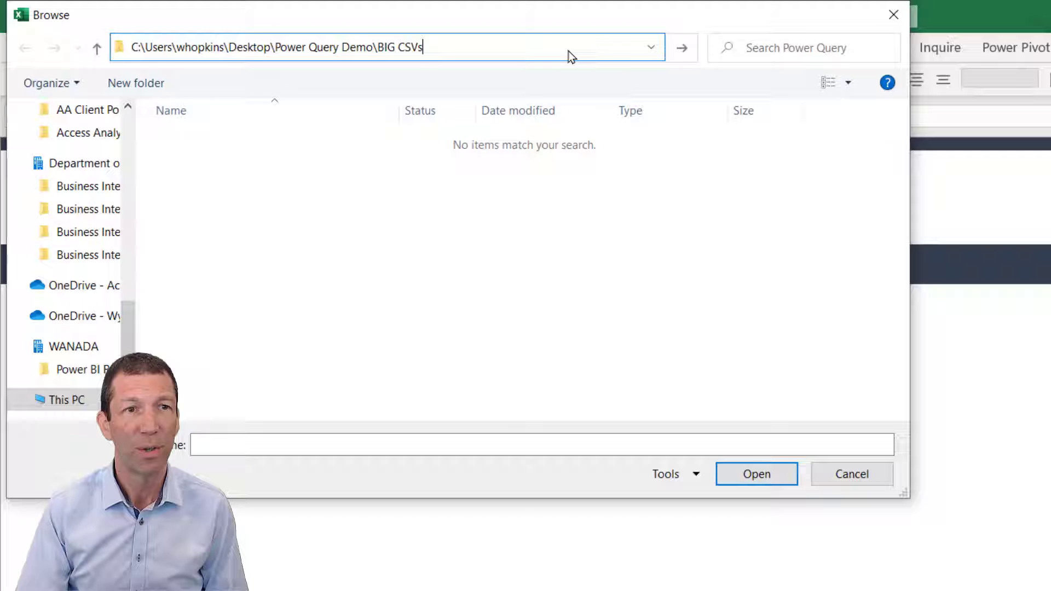
key(Return)
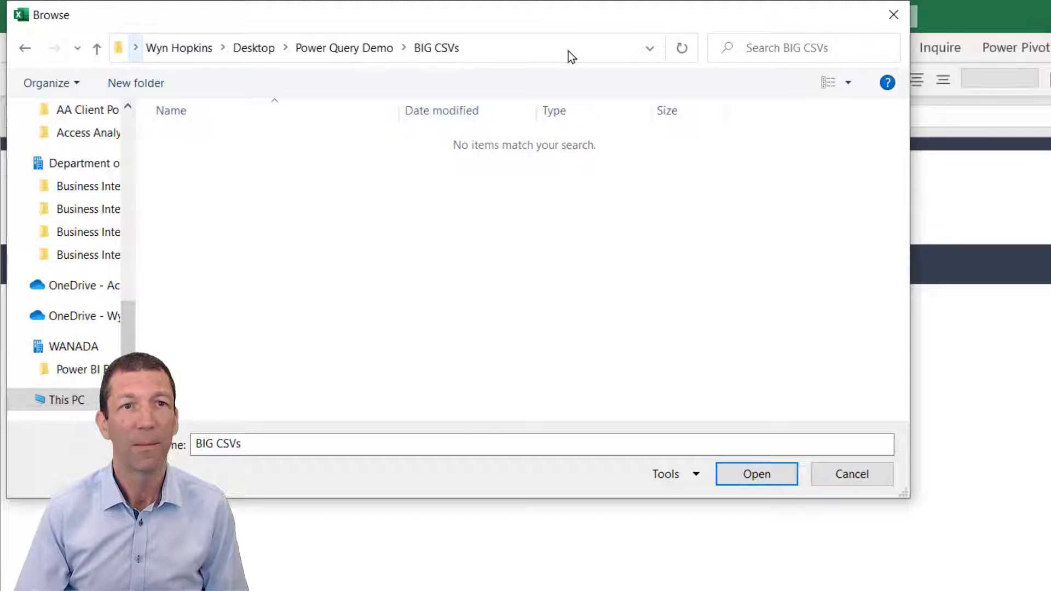
click(760, 474)
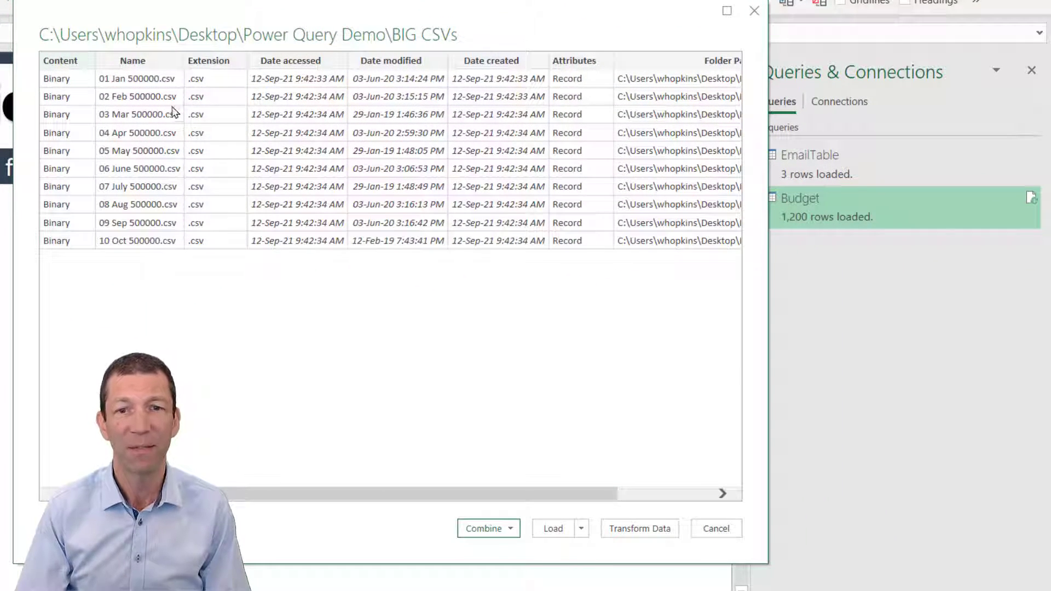
Step: Combine & Load the BIG CSVs files as a connection only, added to the Data Model
click(514, 528)
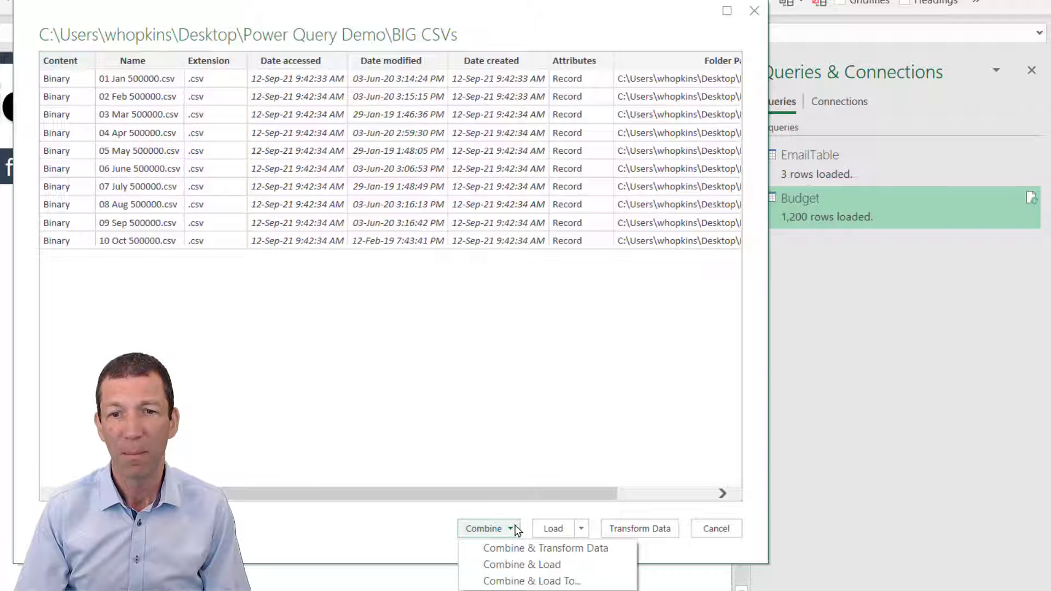
click(515, 581)
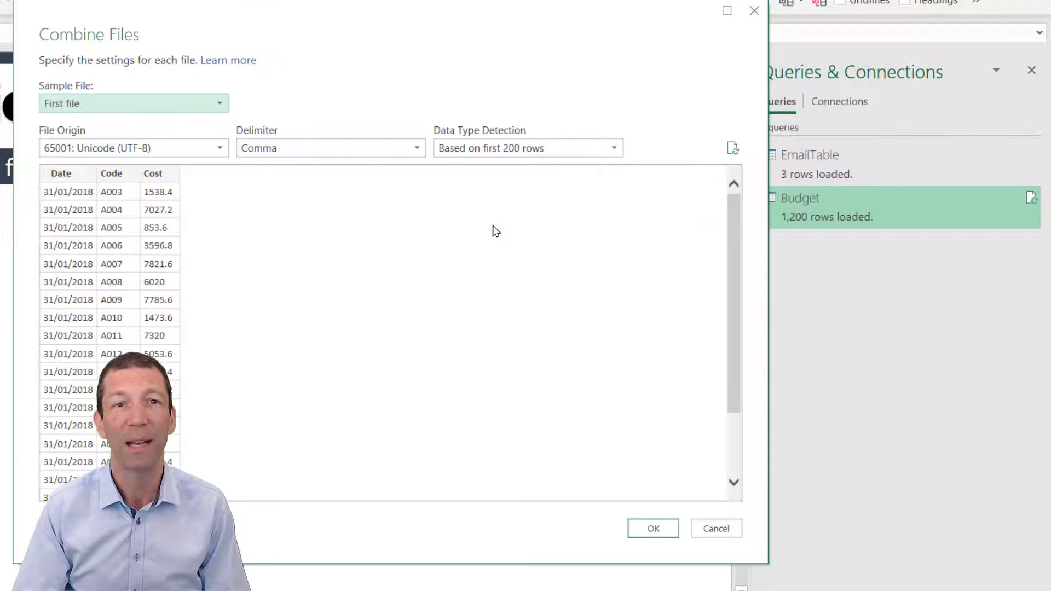
click(653, 530)
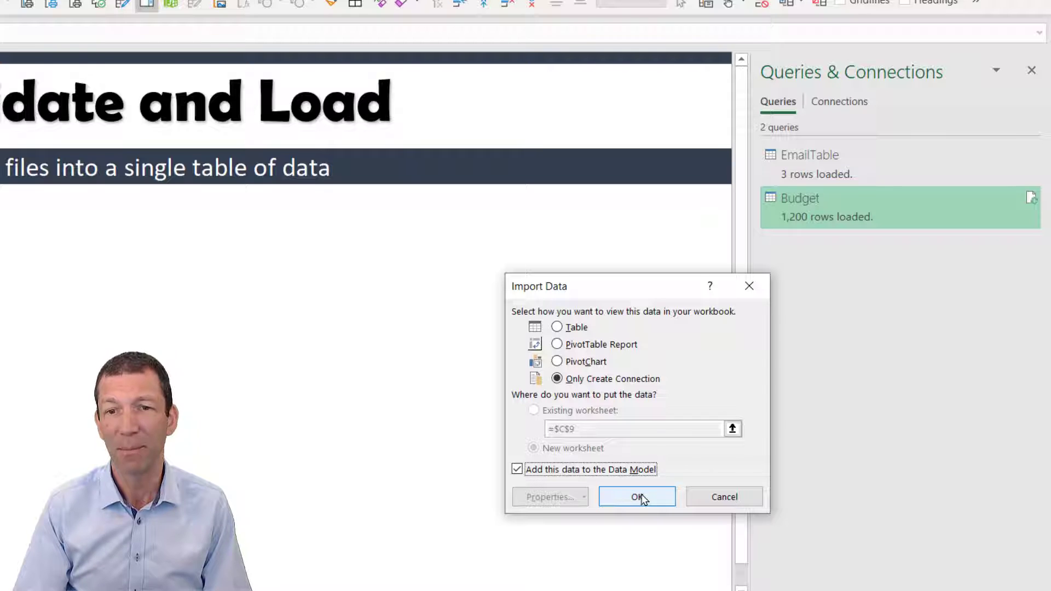
click(641, 498)
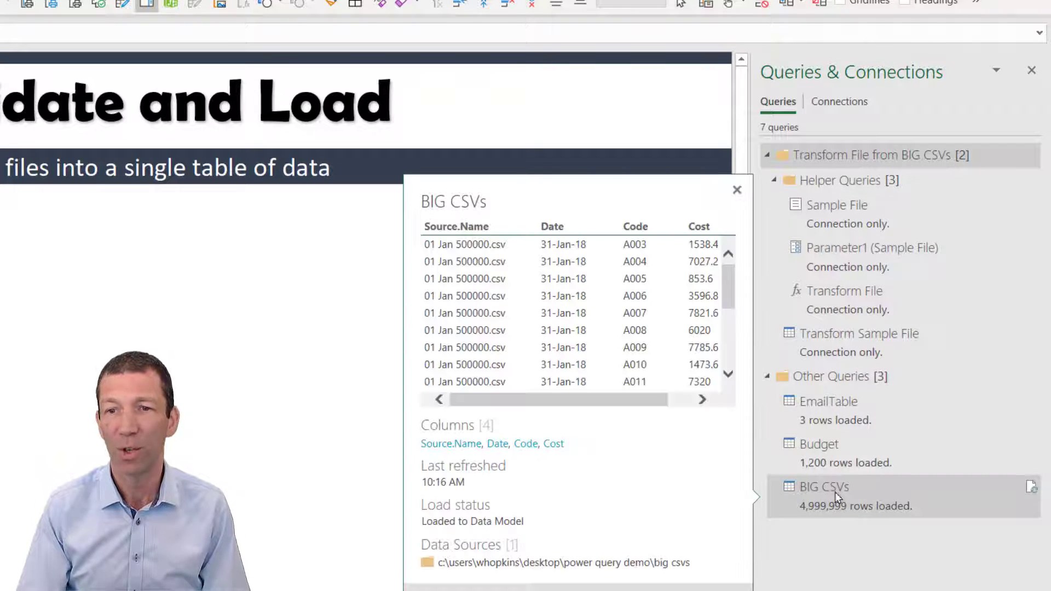
Step: Select cell D11 as the pivot table's location
click(4, 285)
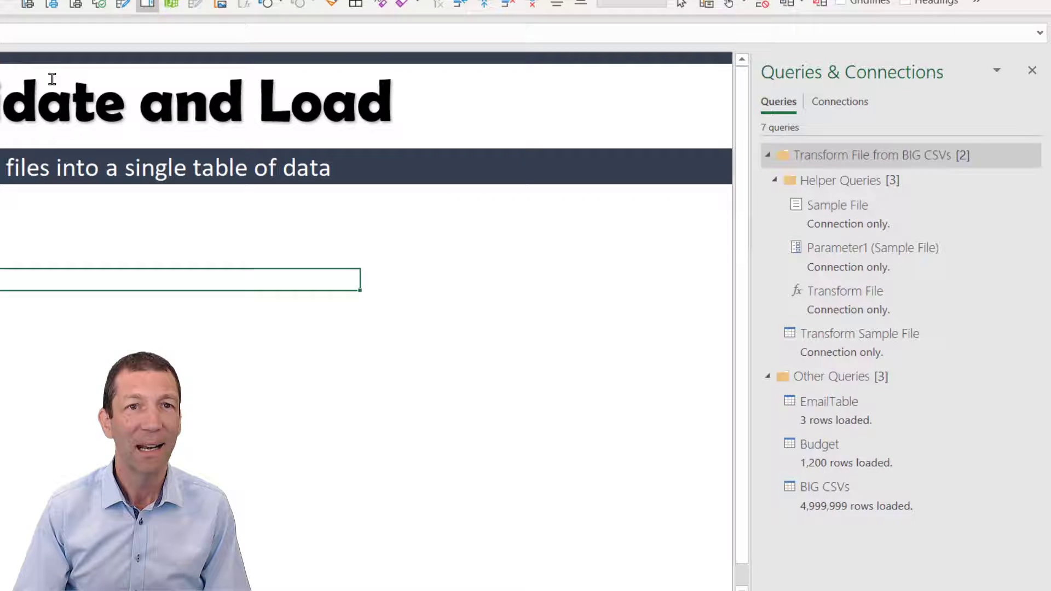
Step: Insert a Data Model pivot at D11 summing Cost, with Source.Name as rows and Code as columns
click(117, 11)
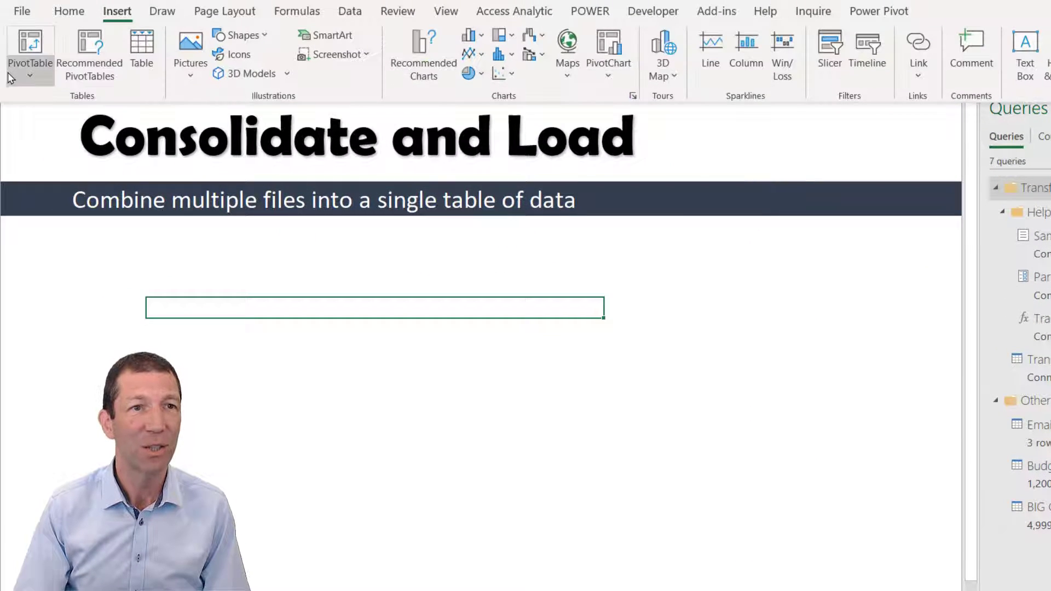
key(ctrl+c)
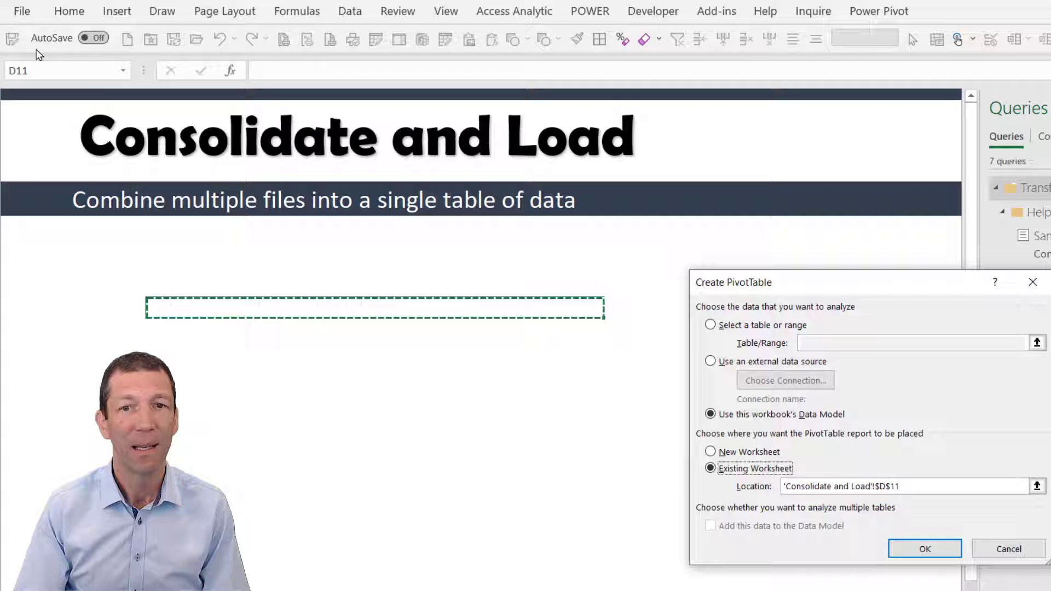
click(922, 549)
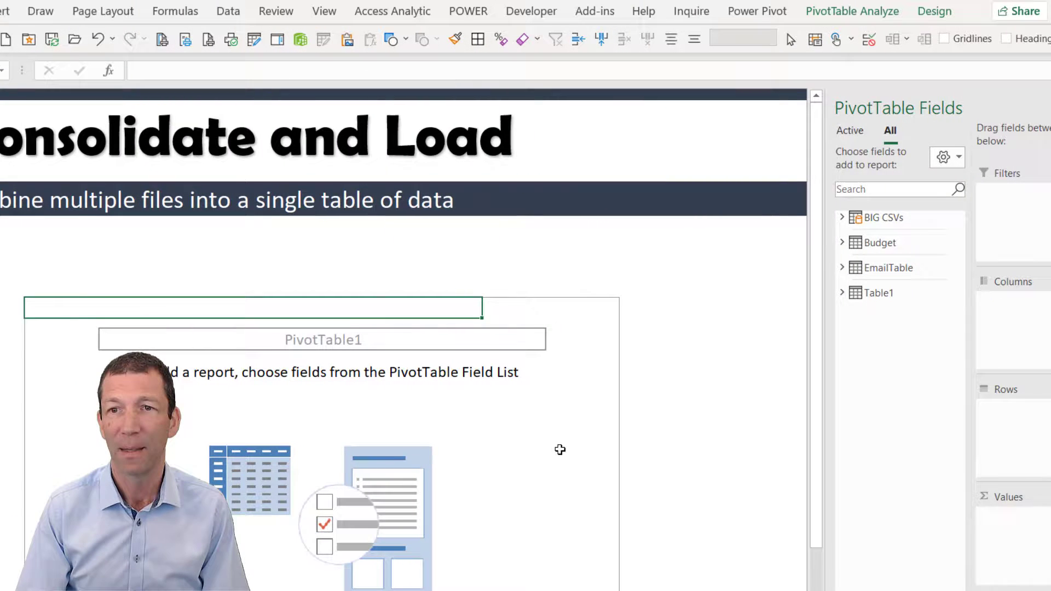
click(835, 218)
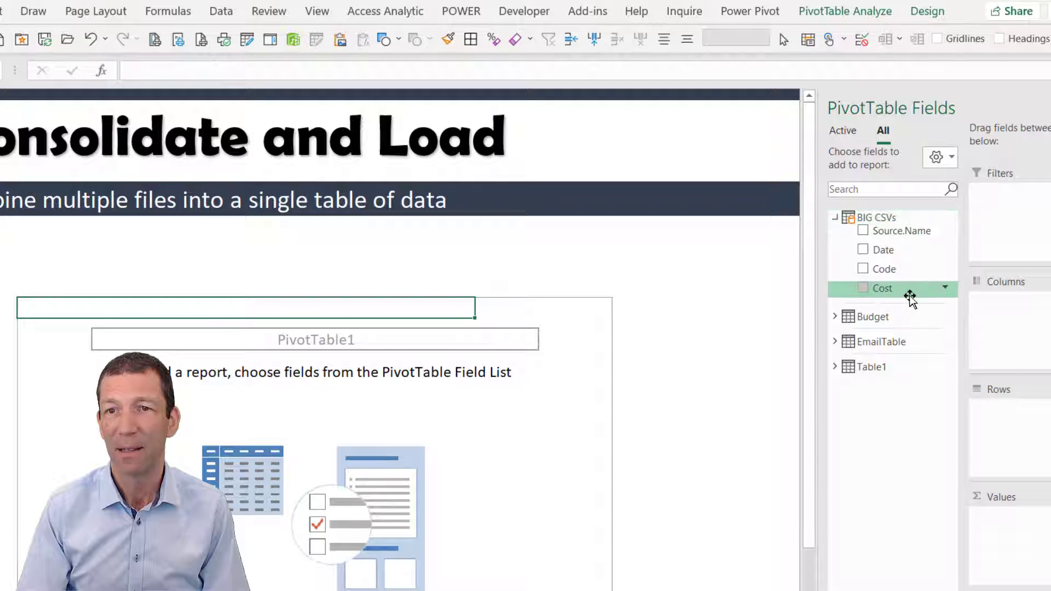
drag(905, 291, 1038, 544)
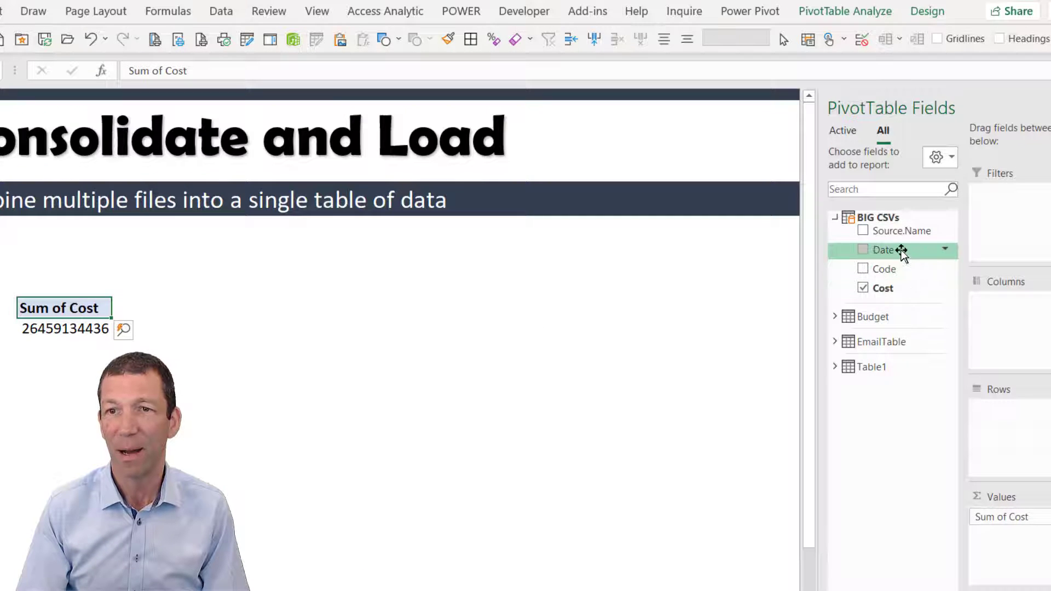
drag(900, 239, 1033, 435)
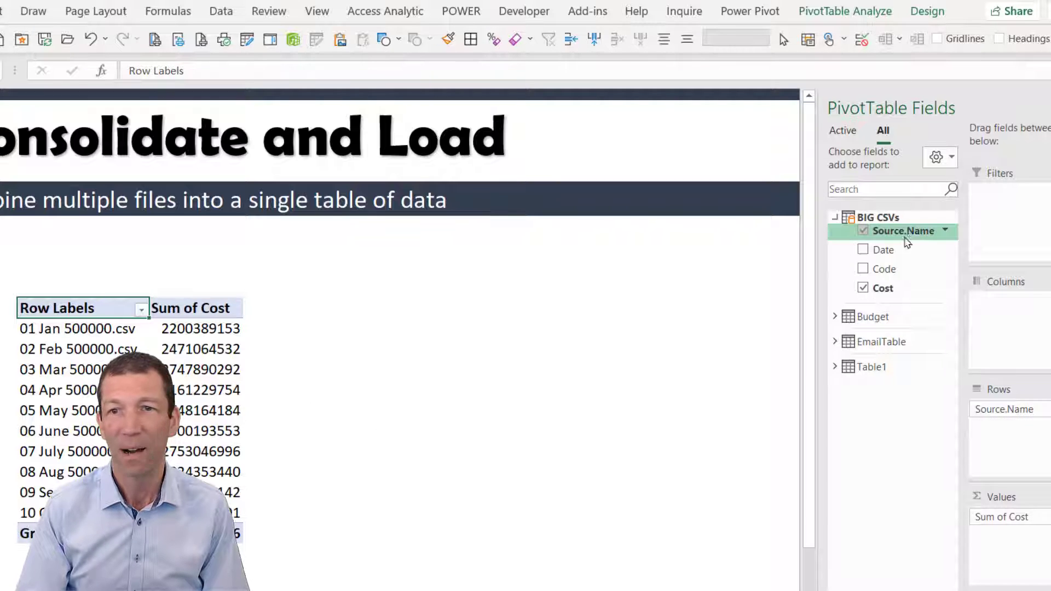
drag(886, 270, 1031, 331)
mouse_move(599, 412)
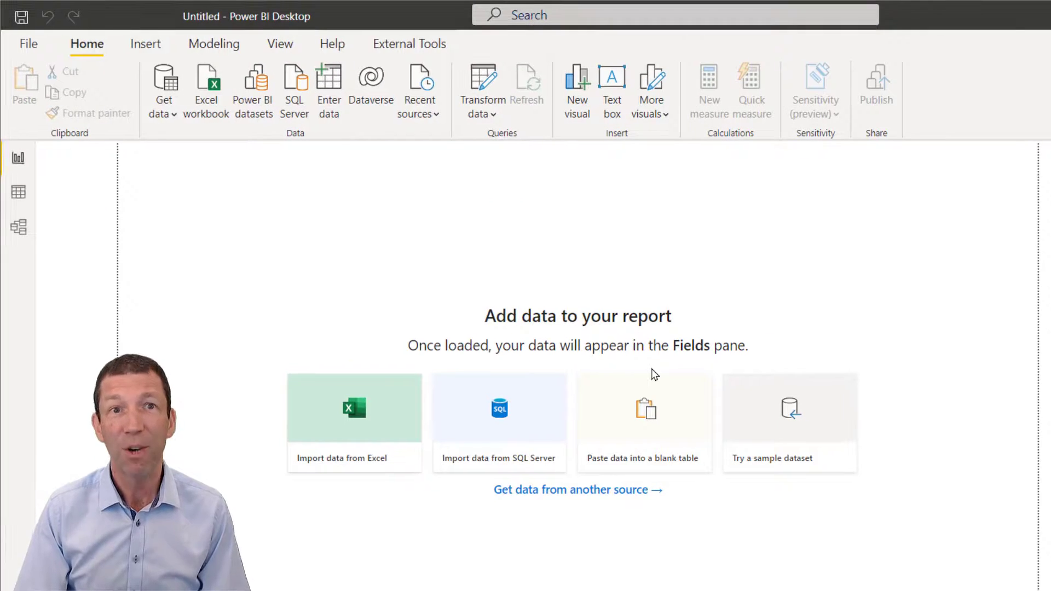
click(169, 113)
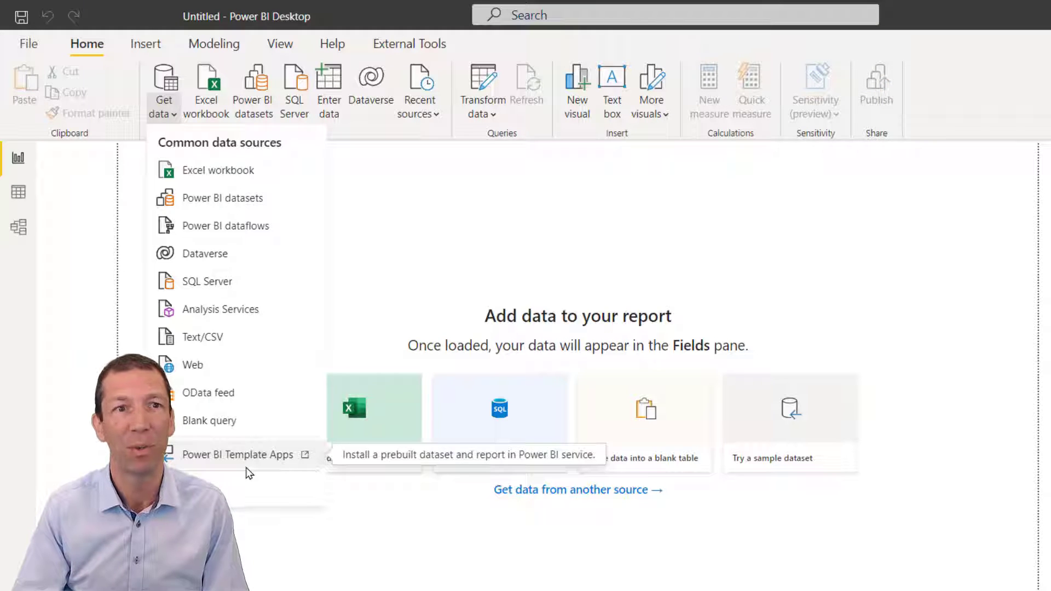
click(164, 79)
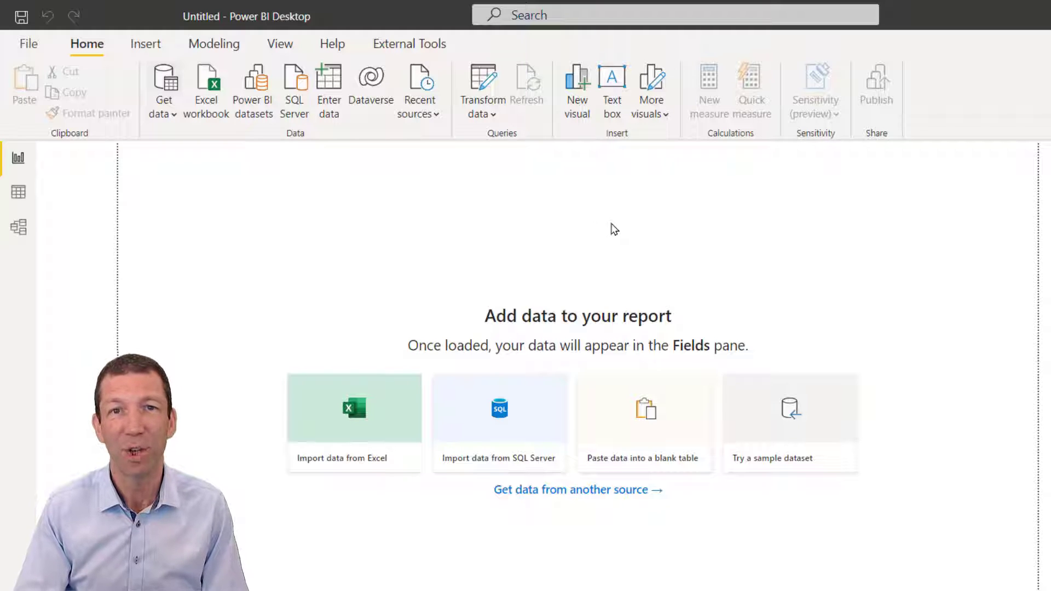
scroll(667, 241, down, 2)
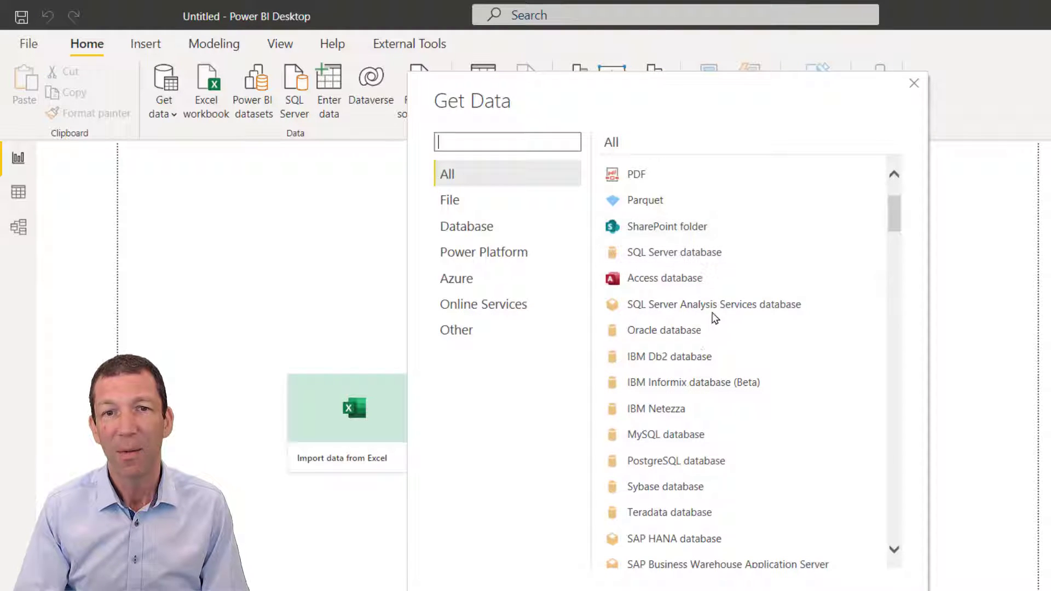
scroll(729, 329, down, 5)
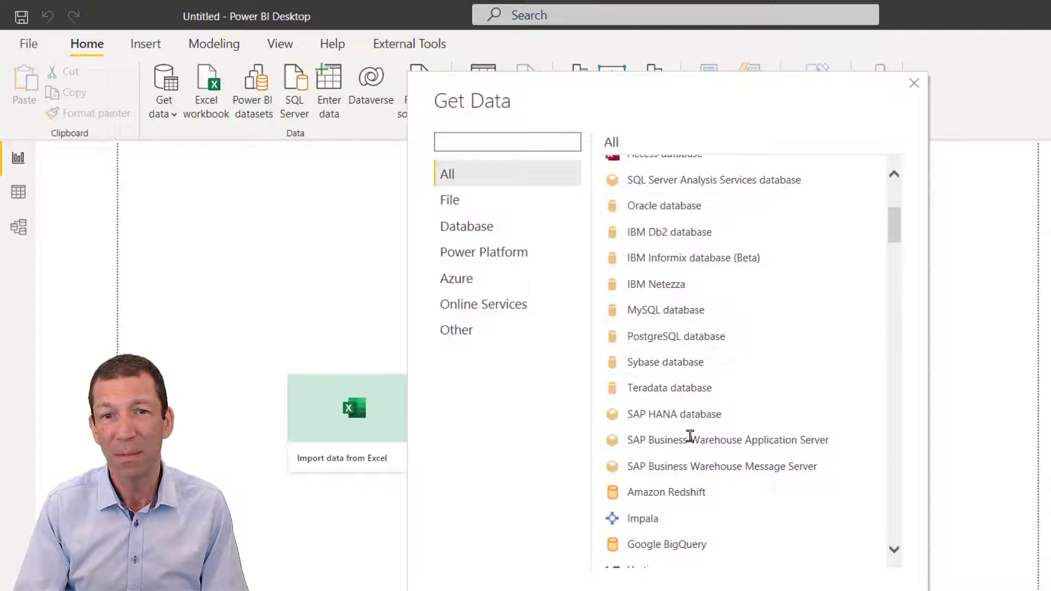
scroll(688, 406, down, 5)
scroll(691, 407, down, 5)
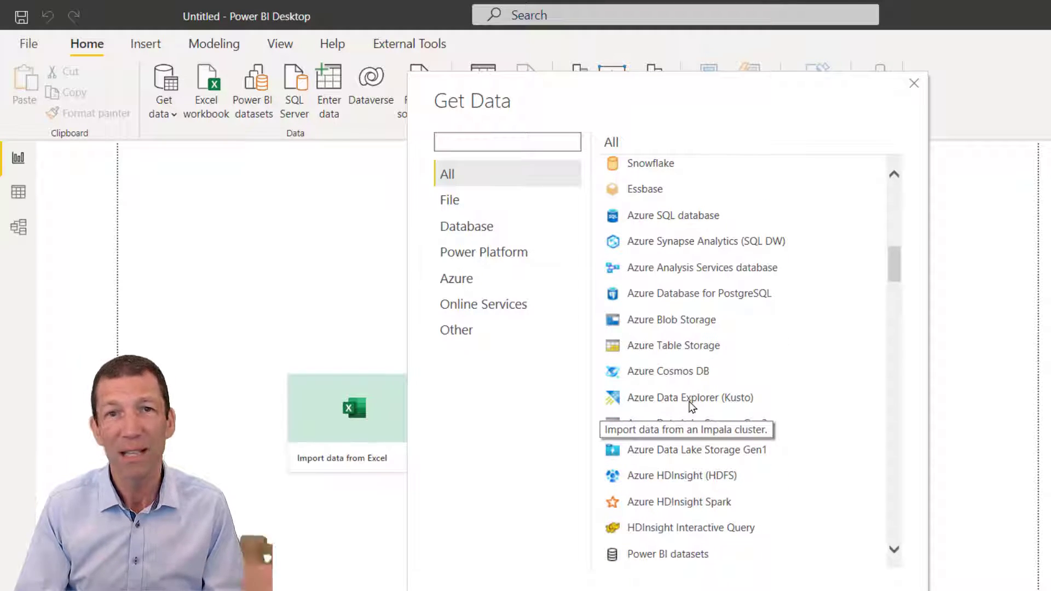
scroll(691, 406, down, 3)
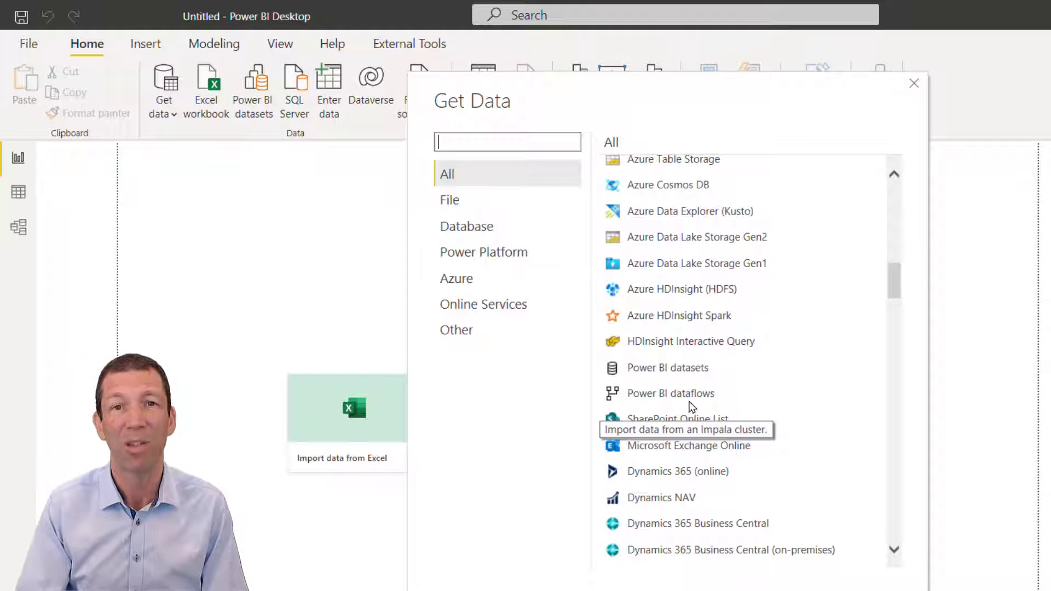
key(Escape)
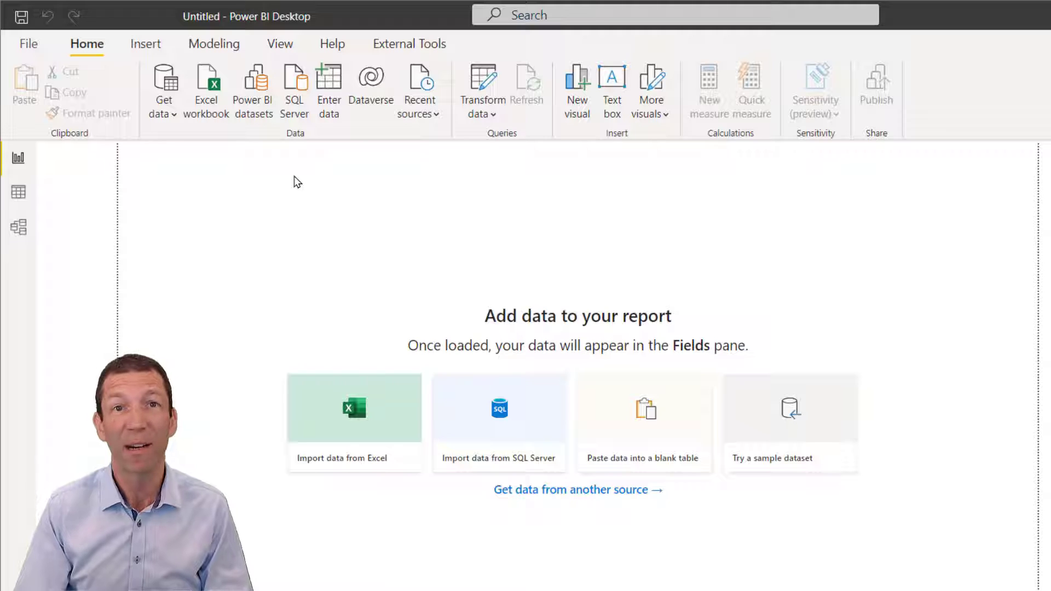
Step: Connect to Budget Matrix.xlsx and bring up load options for its Budget table in the Navigator
click(205, 89)
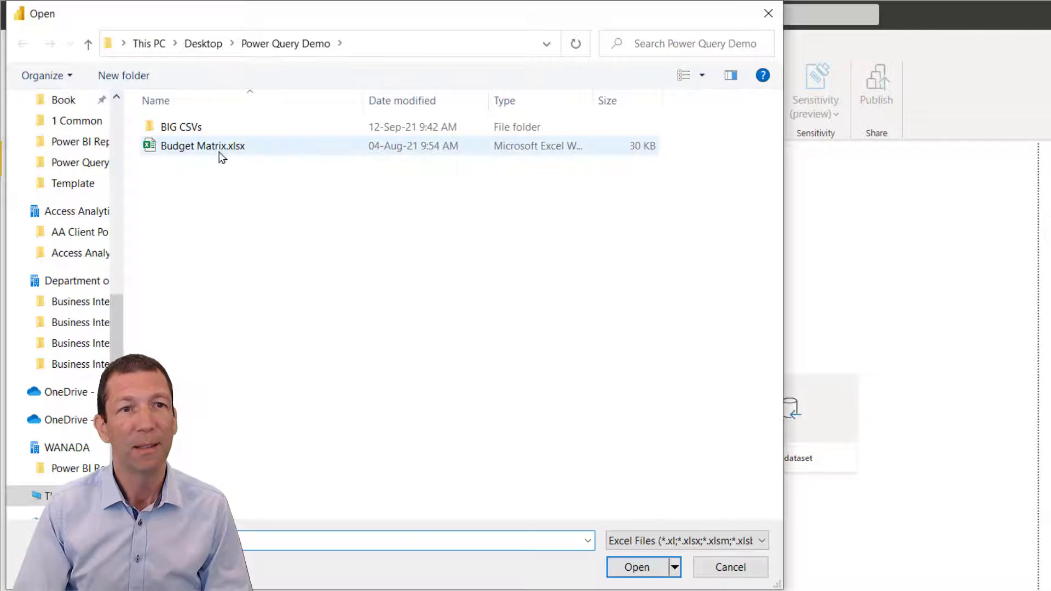
double_click(223, 146)
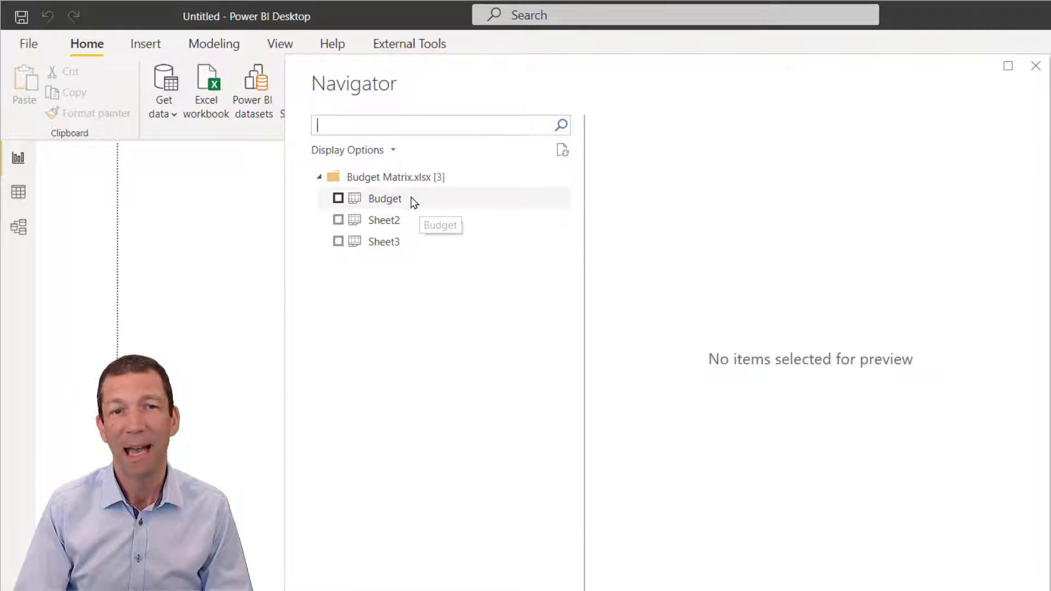
right_click(412, 199)
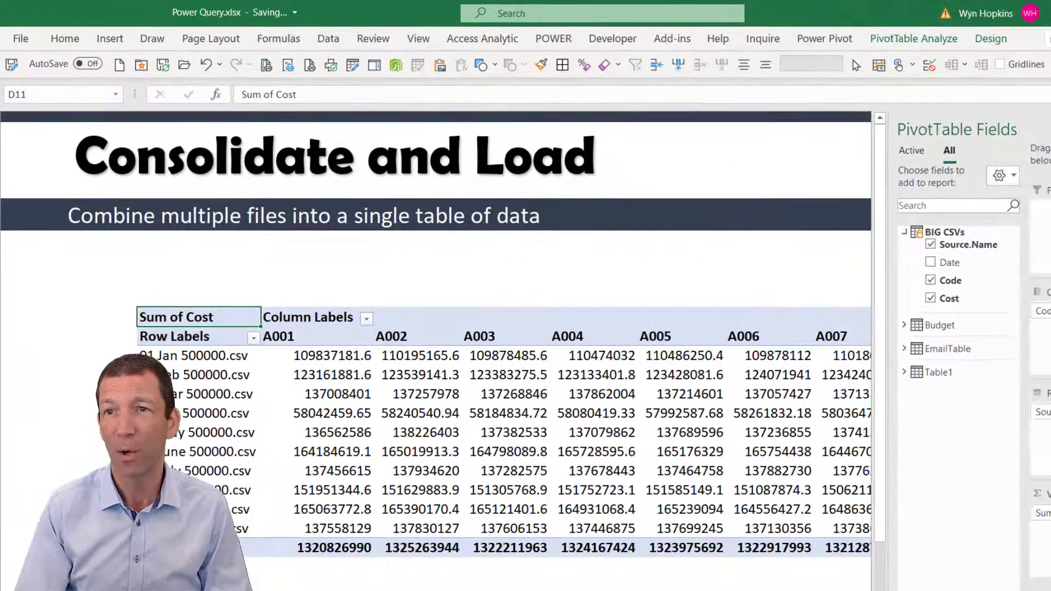
Step: Open the Budget query in Power Query Editor and copy it from the Queries pane
click(374, 65)
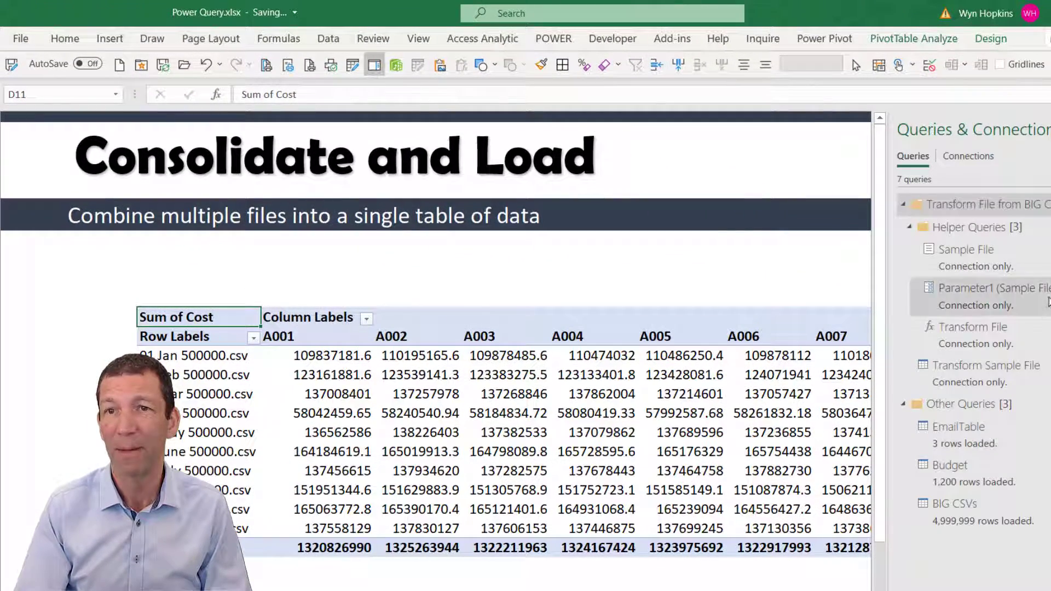
click(974, 477)
double_click(974, 478)
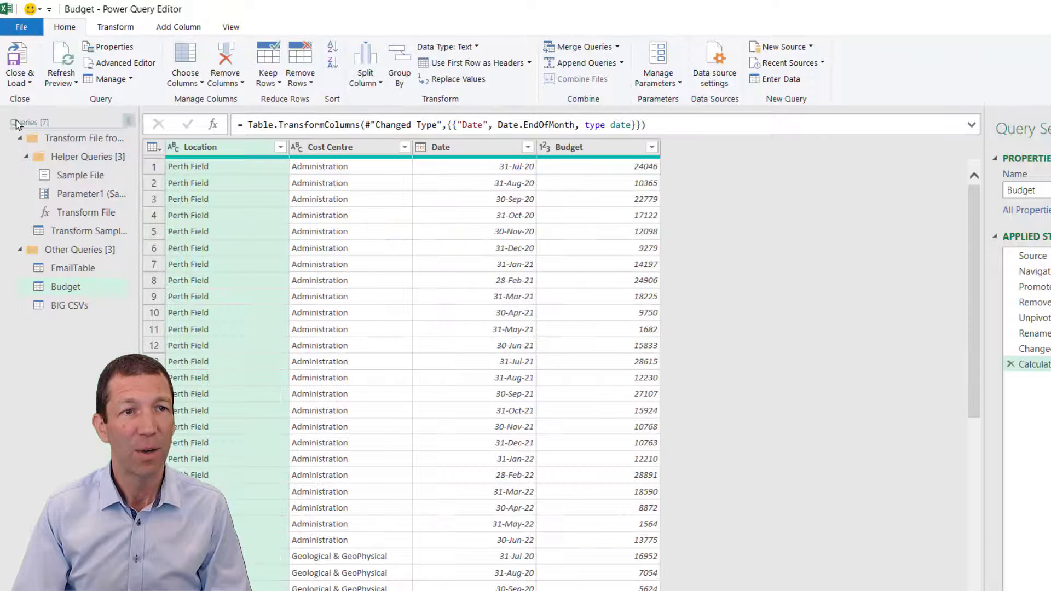
right_click(74, 287)
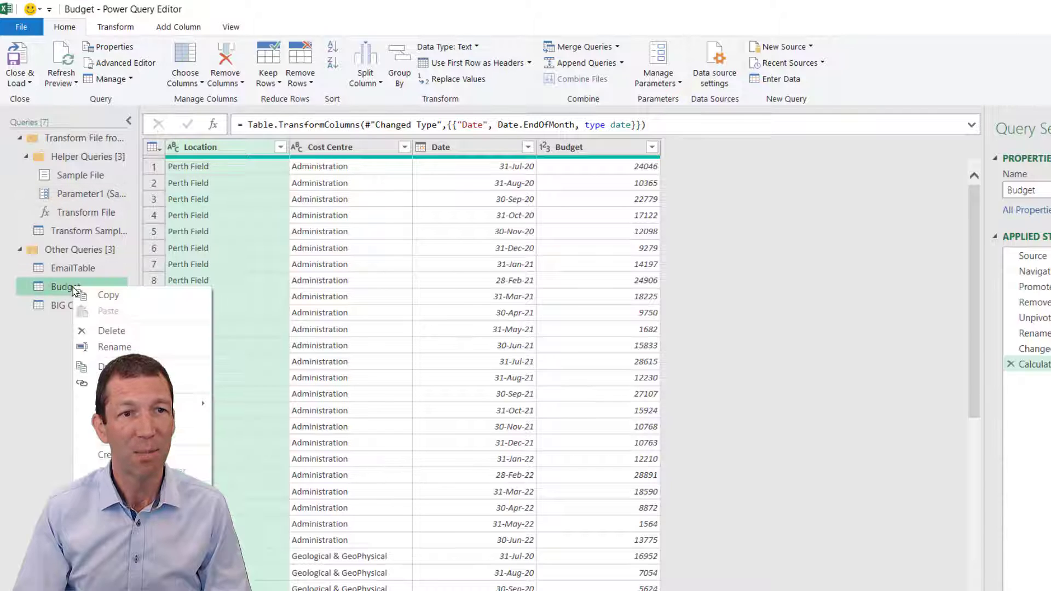
click(109, 295)
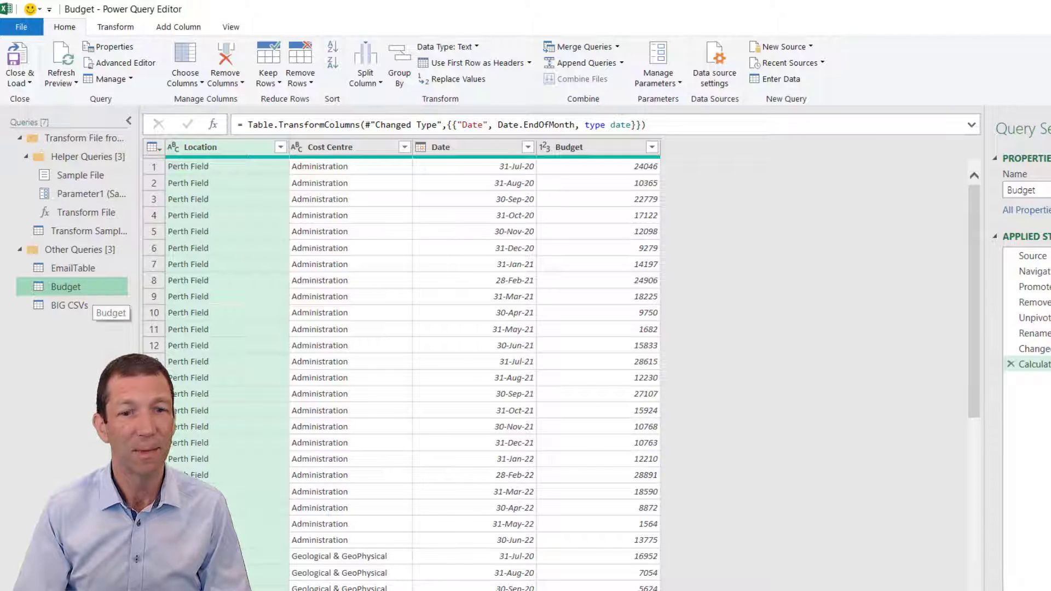
key(alt+Tab)
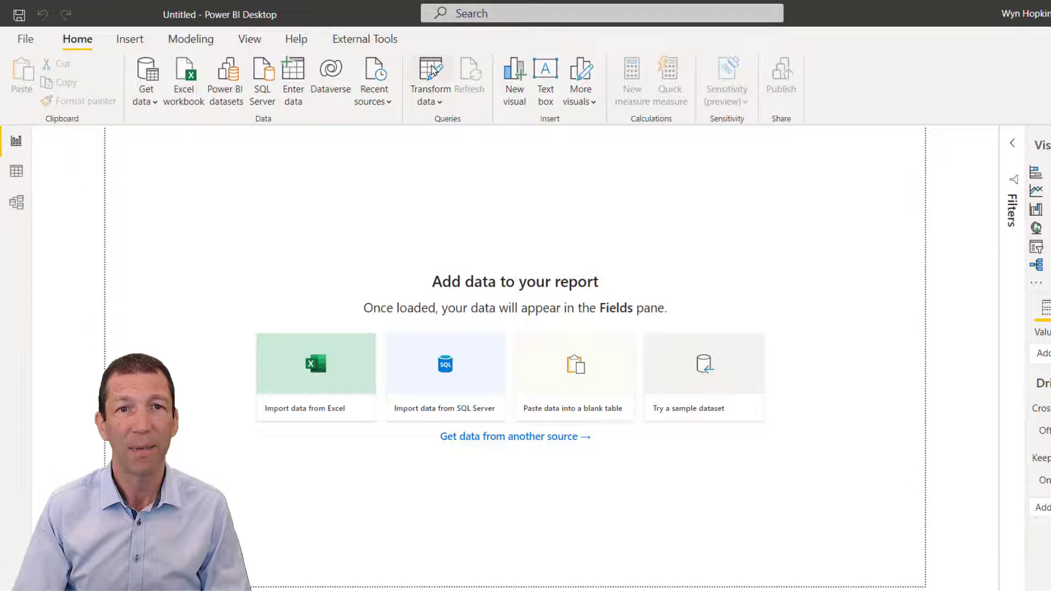
Step: Paste the copied Budget query into Power BI's query editor and Close & Apply it
click(431, 71)
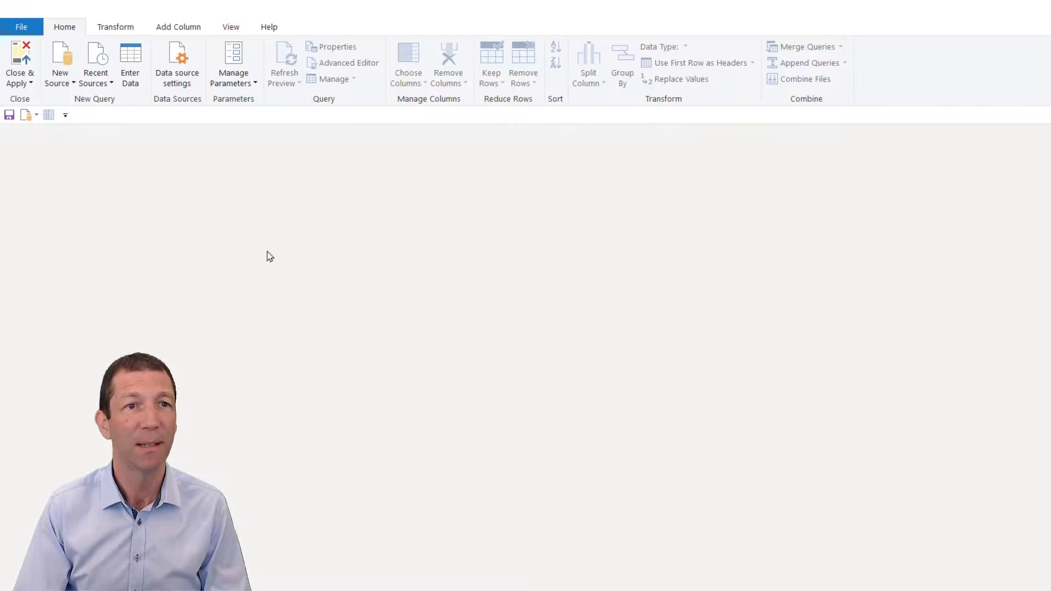
right_click(59, 185)
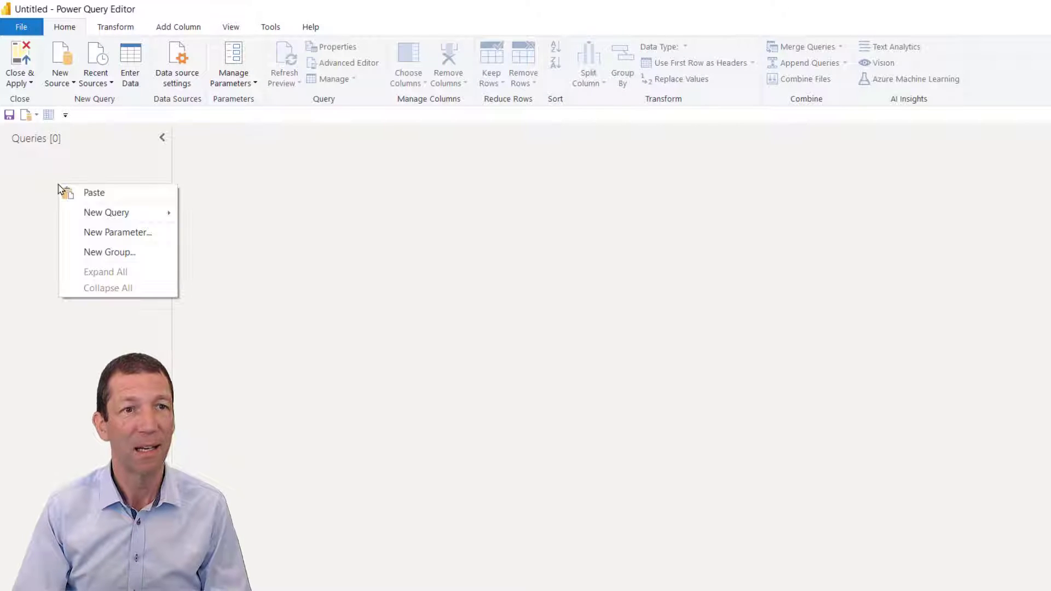
click(132, 198)
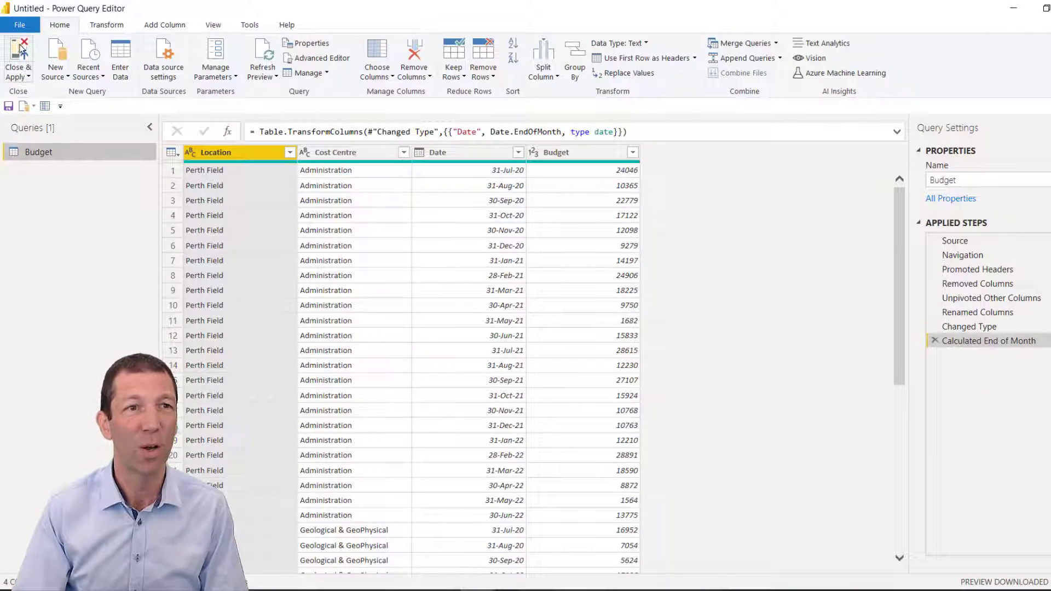
click(20, 52)
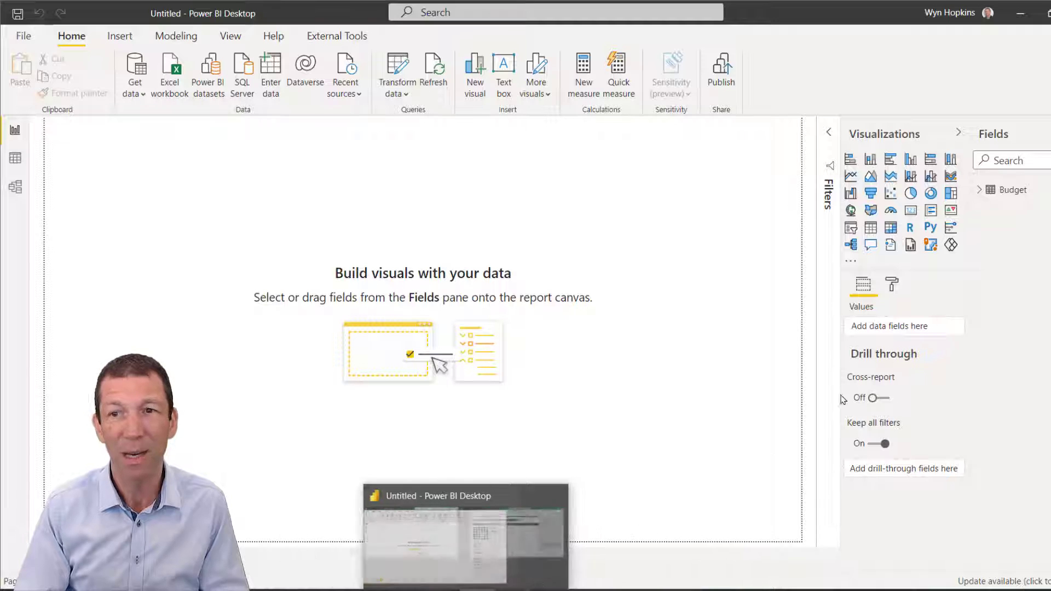
Step: Reopen the Budget query in the editor, select its end-of-month Date formula, and show the Add Column tools
click(405, 66)
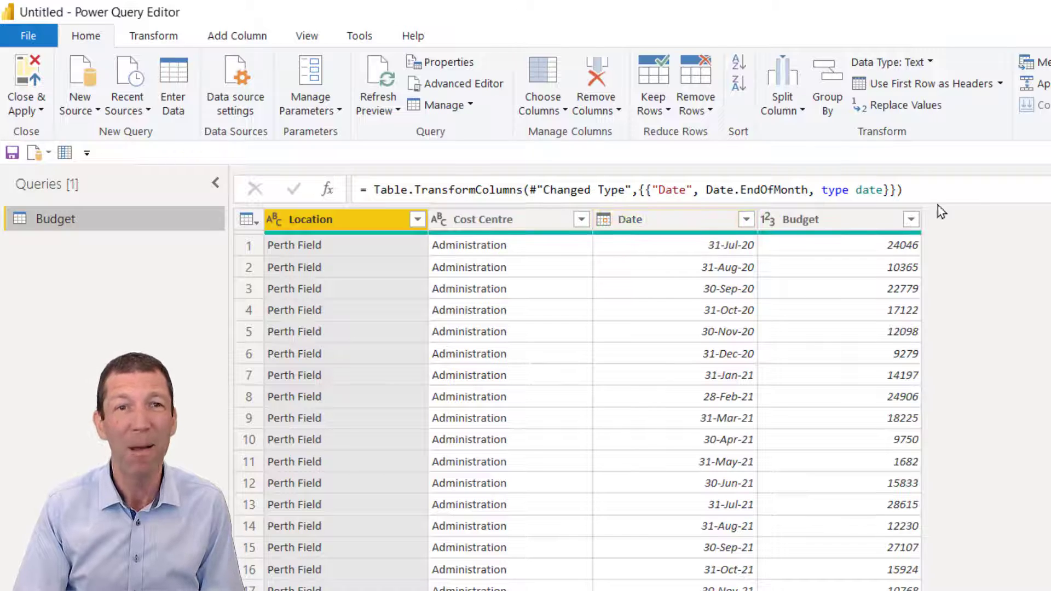
drag(971, 186, 361, 186)
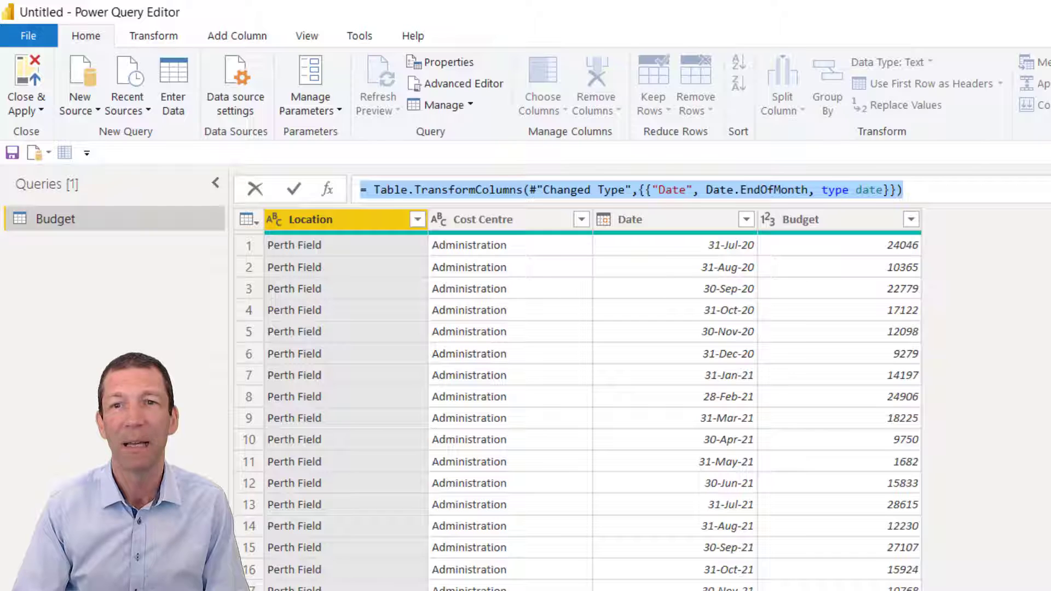
click(229, 39)
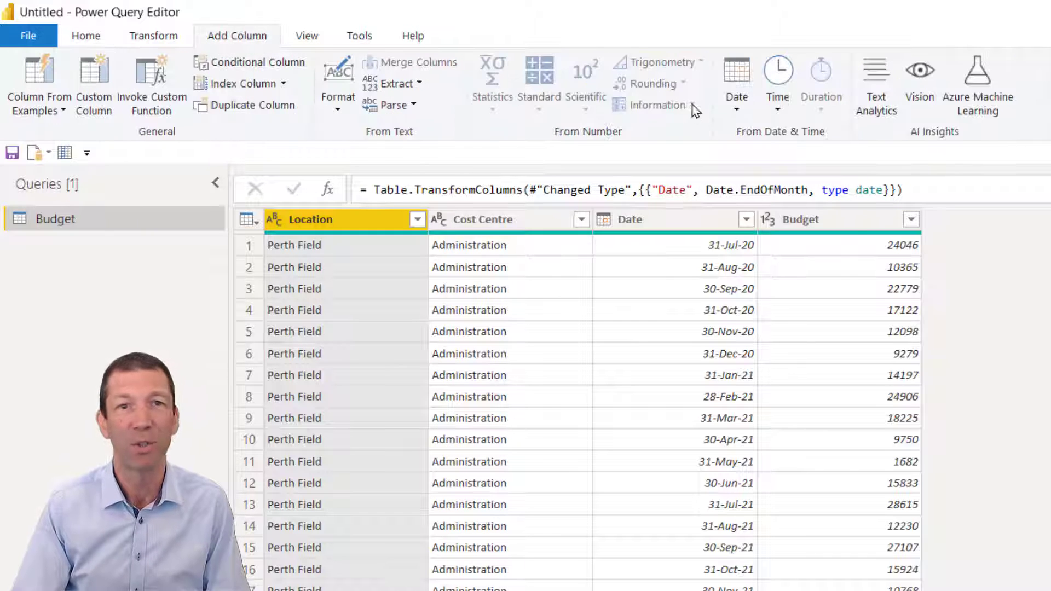